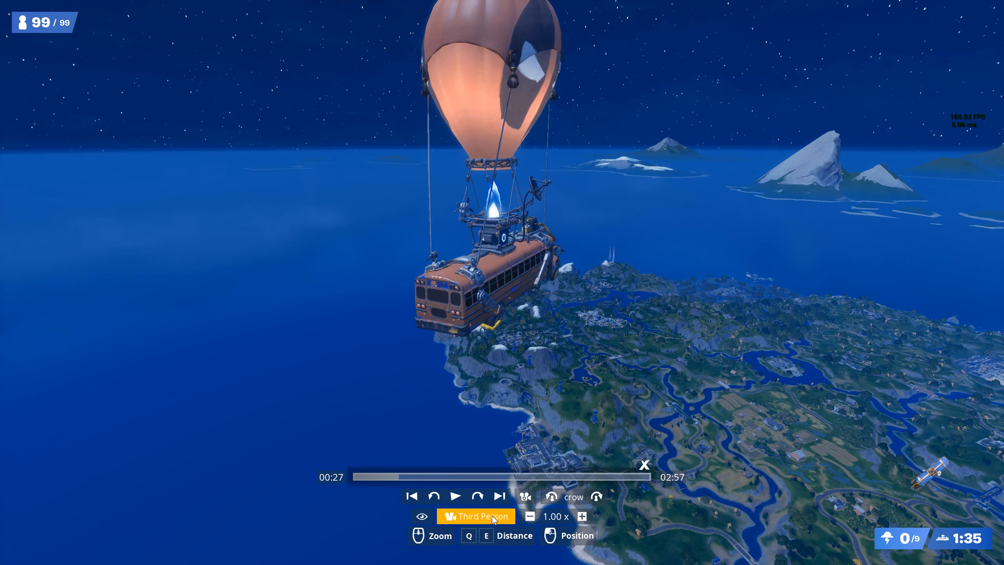
Switch the replay camera to Drone Free, raise the drone speed to 4x, and pull back to frame the whole island.
click(491, 487)
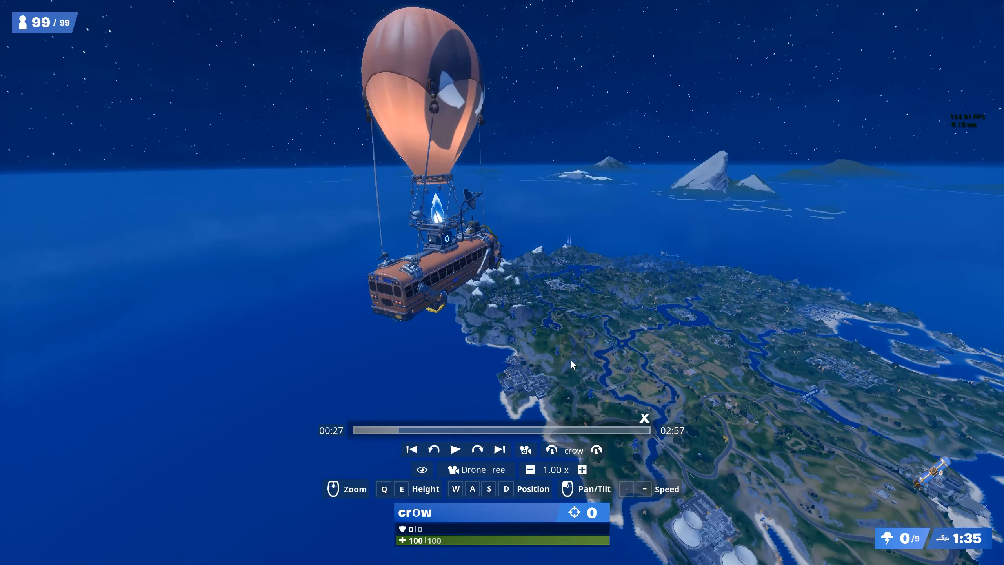
key(equal)
key(equal)
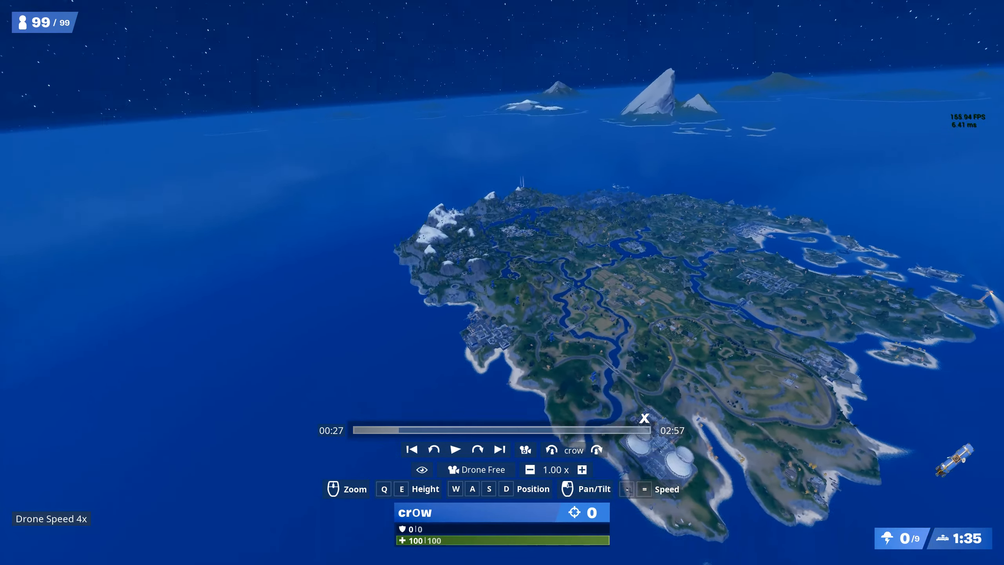
drag(502, 282, 542, 356)
key(s)
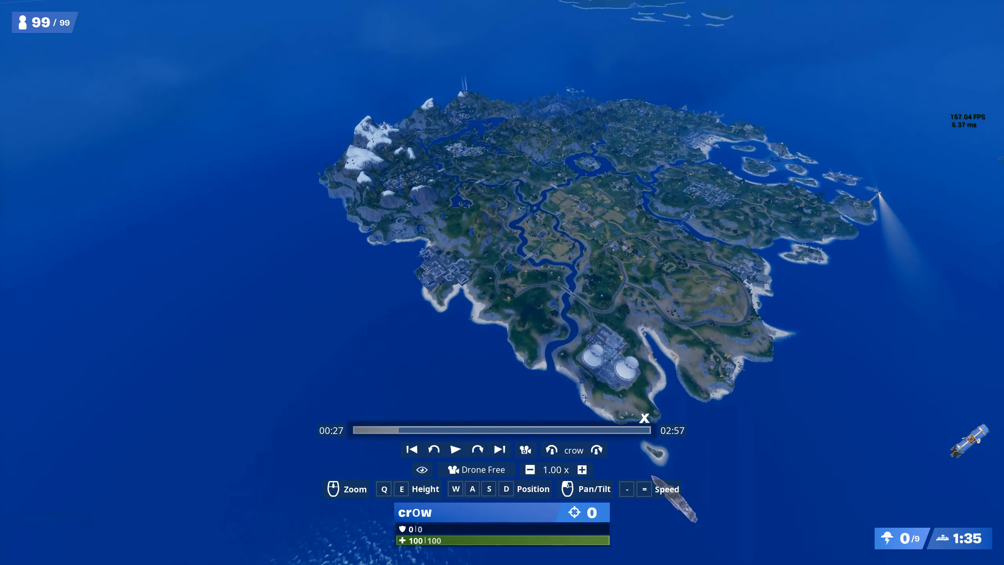
key(a)
drag(502, 283, 557, 343)
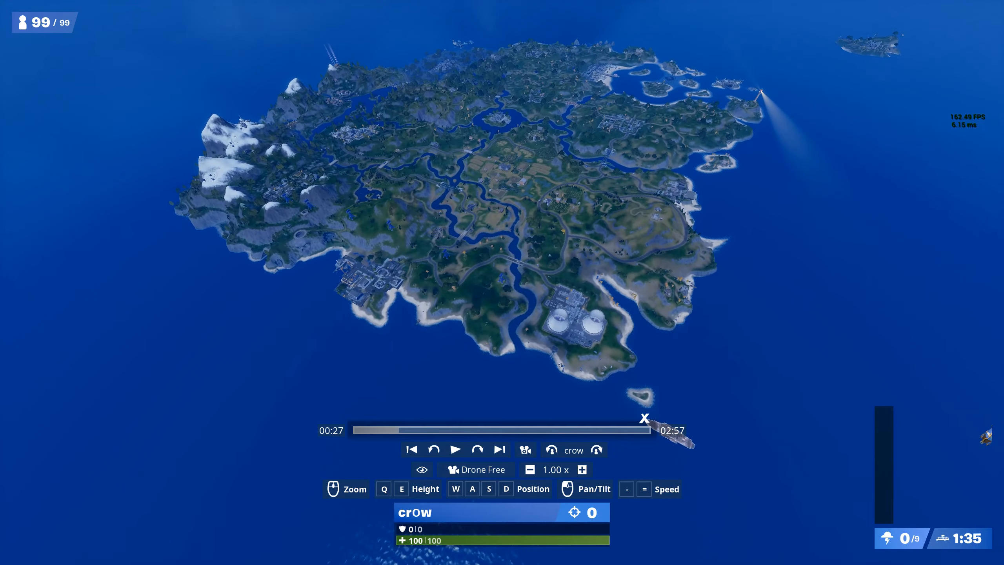
Fly the drone down to Steamy Stacks and frame the front of the Kevolution Energy building.
key(w)
drag(502, 282, 467, 290)
key(w)
key(w)
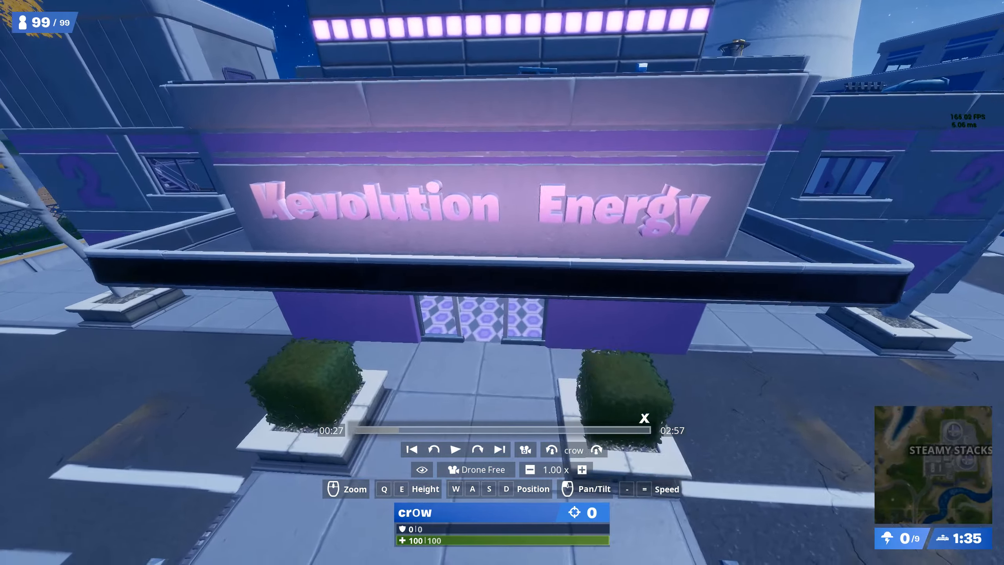
drag(617, 337, 593, 348)
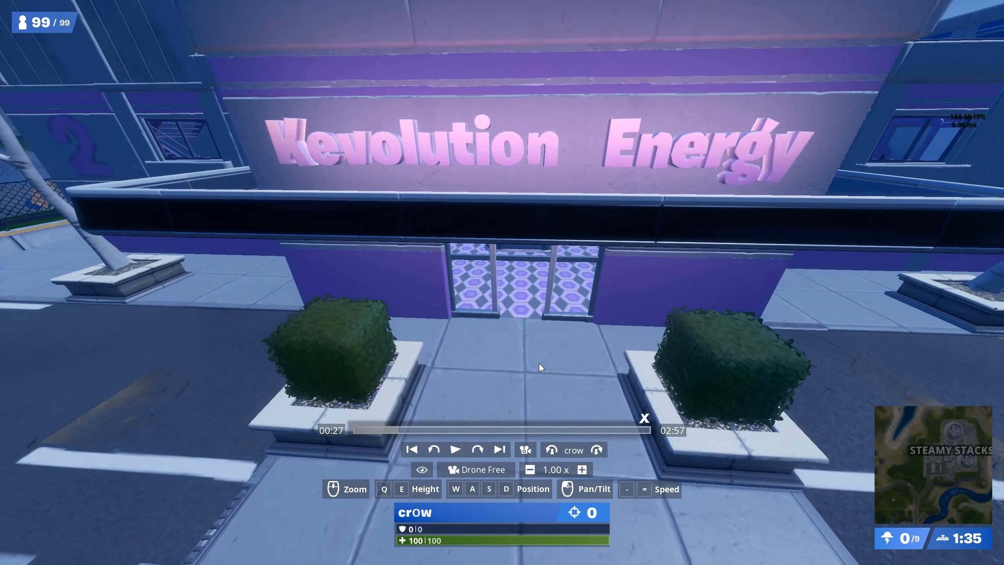
Lower the drone speed to 0.25x and fine-tune the camera position in front of the Kevolution Energy entrance.
key(s)
key(minus)
key(w)
key(minus)
key(minus)
key(minus)
key(minus)
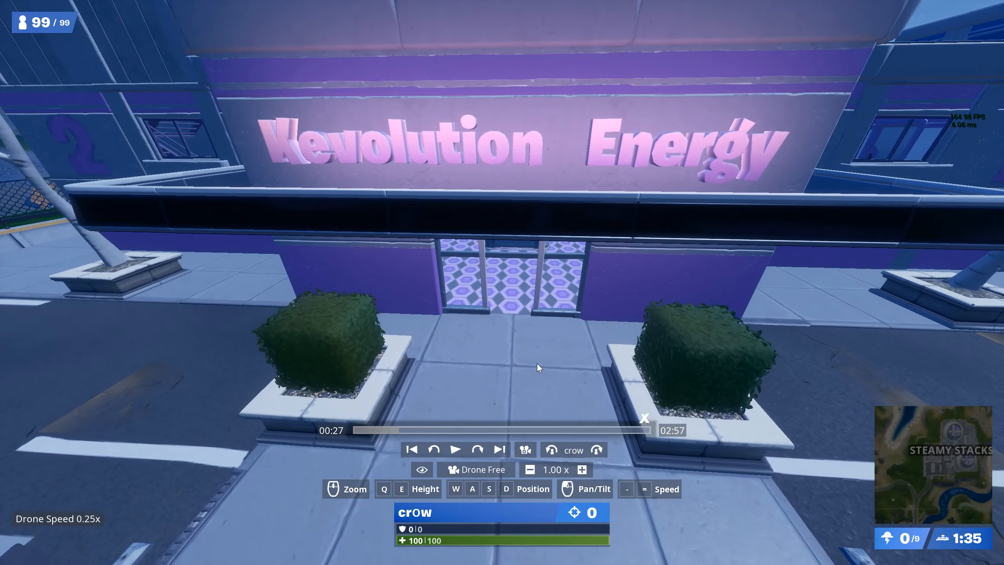
key(s)
key(w)
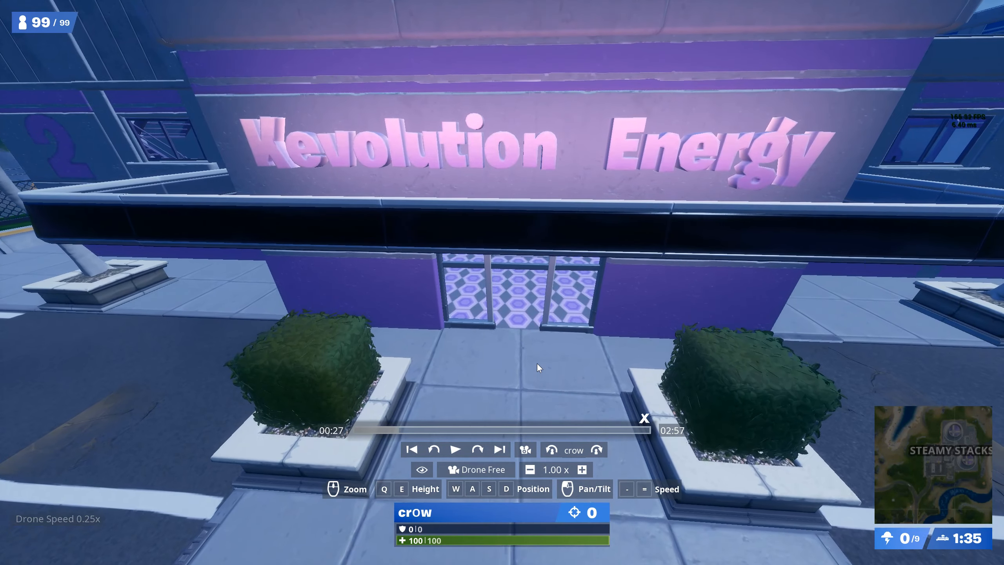
Fully hide the HUD and fly the drone along the walkway up to the building's entrance doors.
key(h)
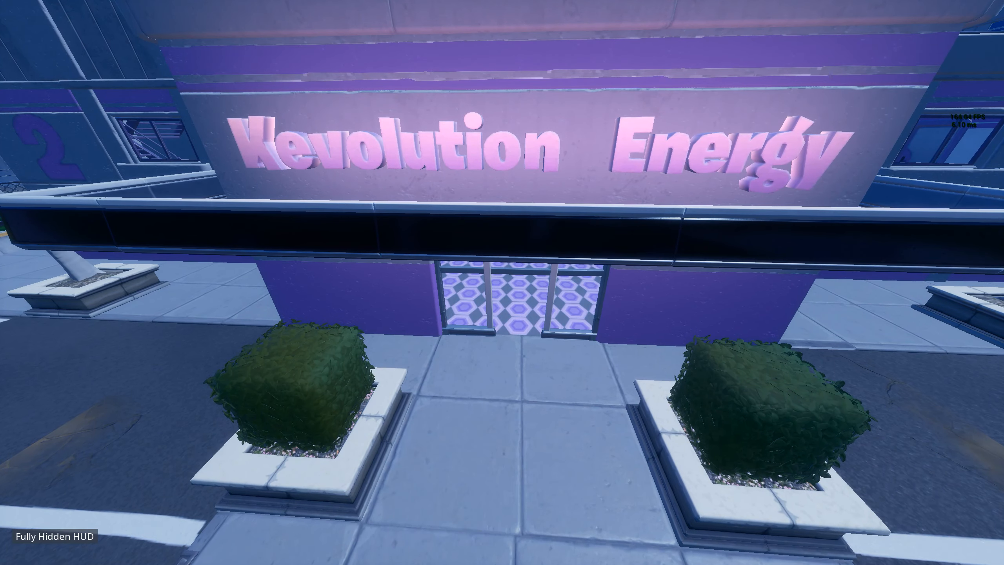
key(w)
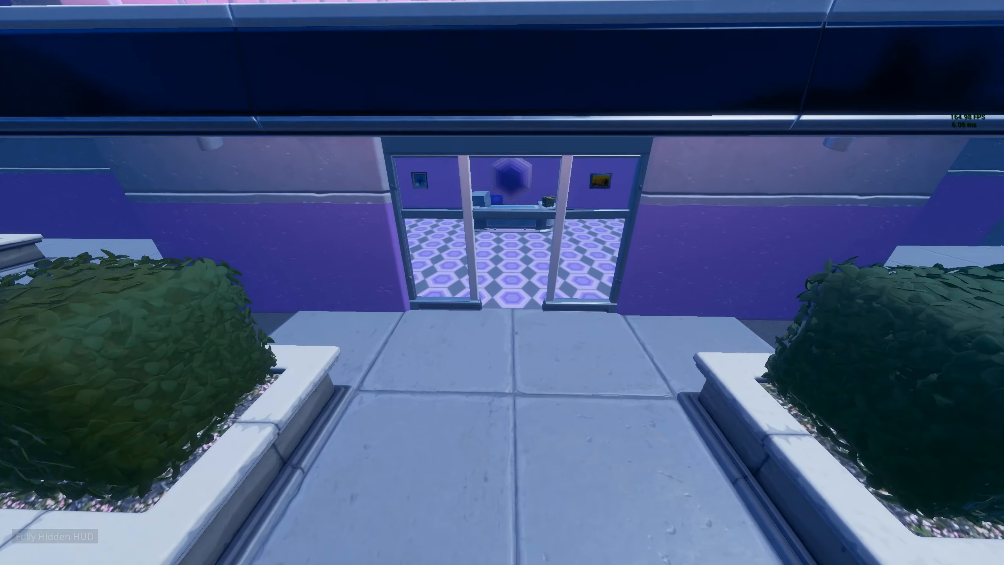
key(w)
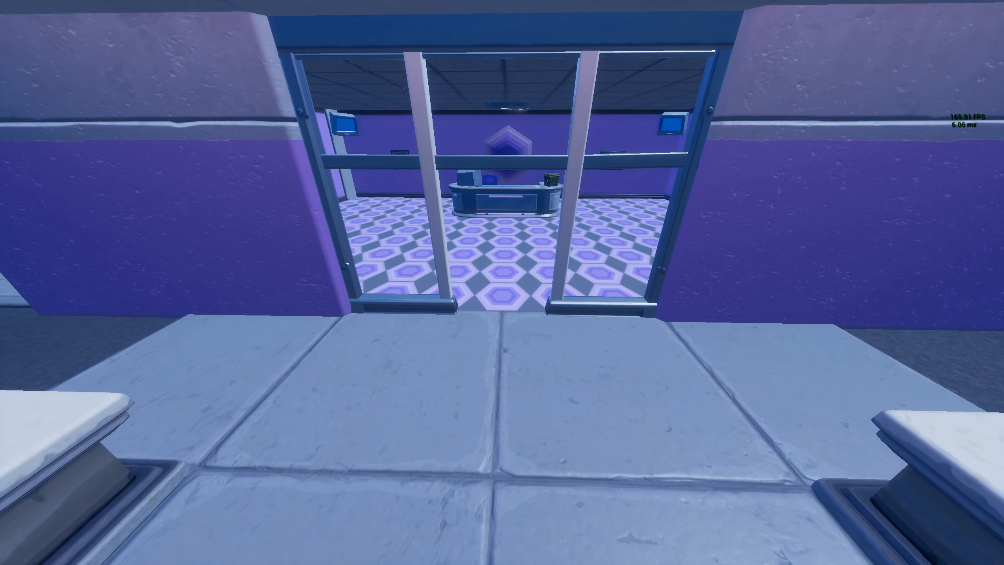
key(s)
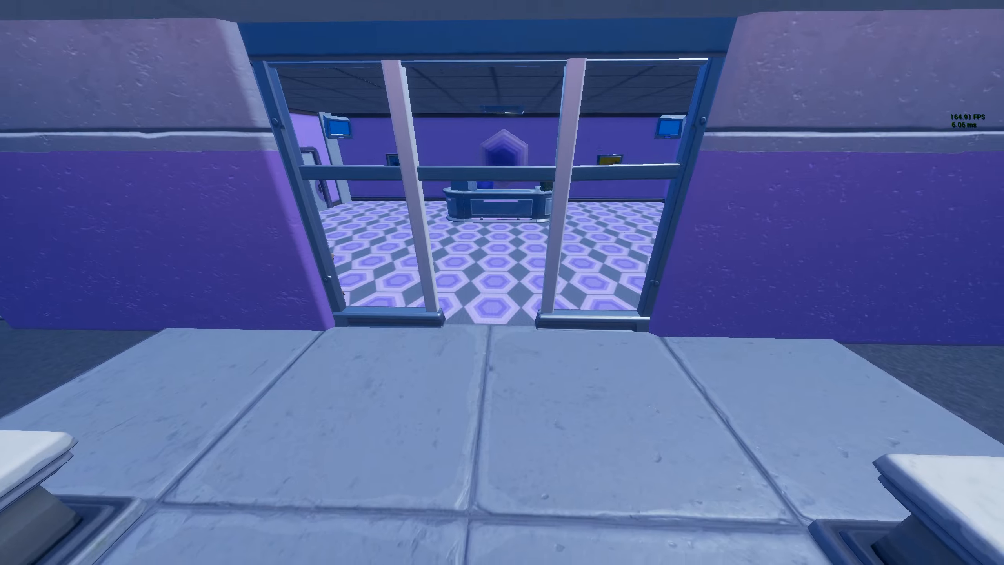
Fly the drone straight backward from the doors until the whole parking lot and cooling towers are in frame.
key(s)
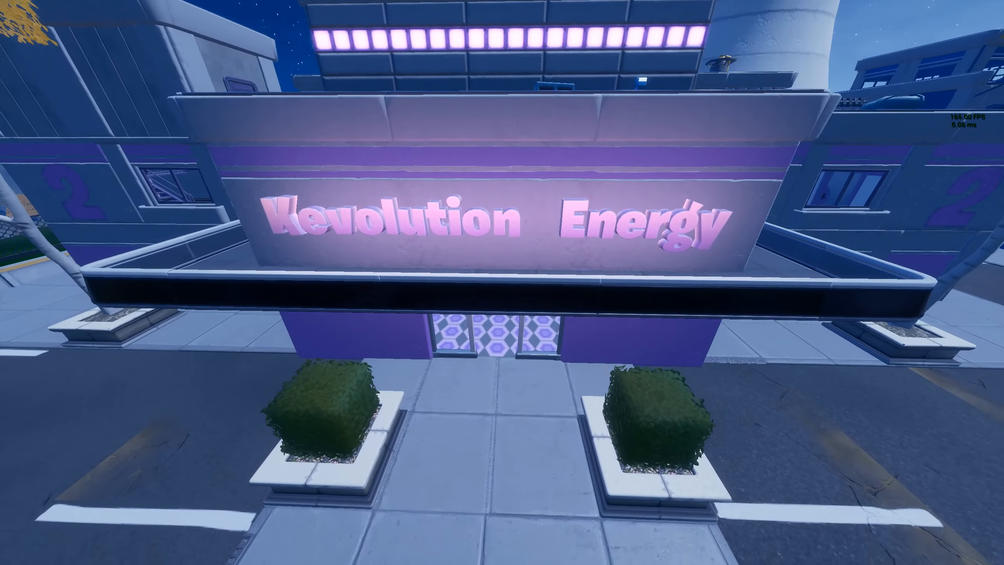
key(s)
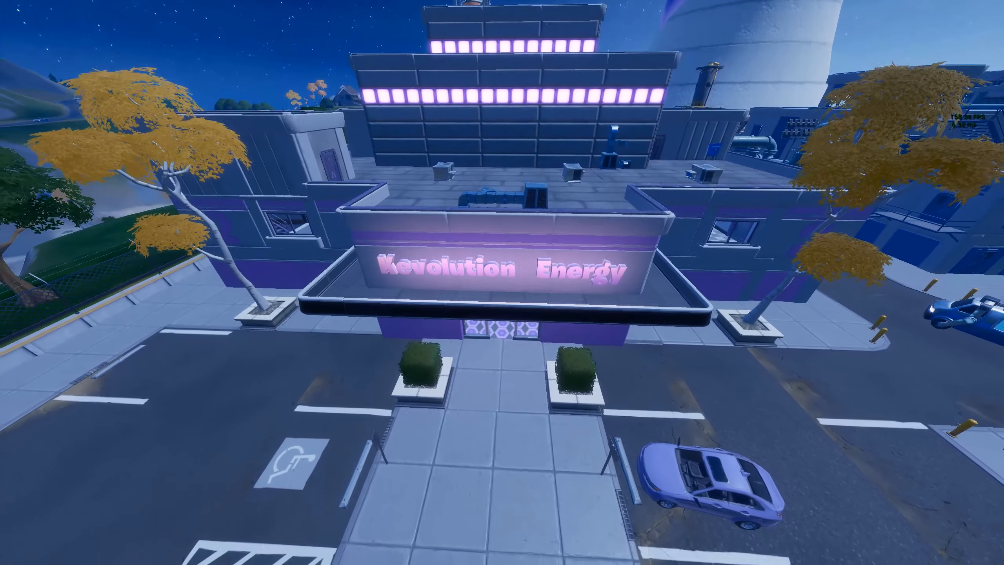
key(s)
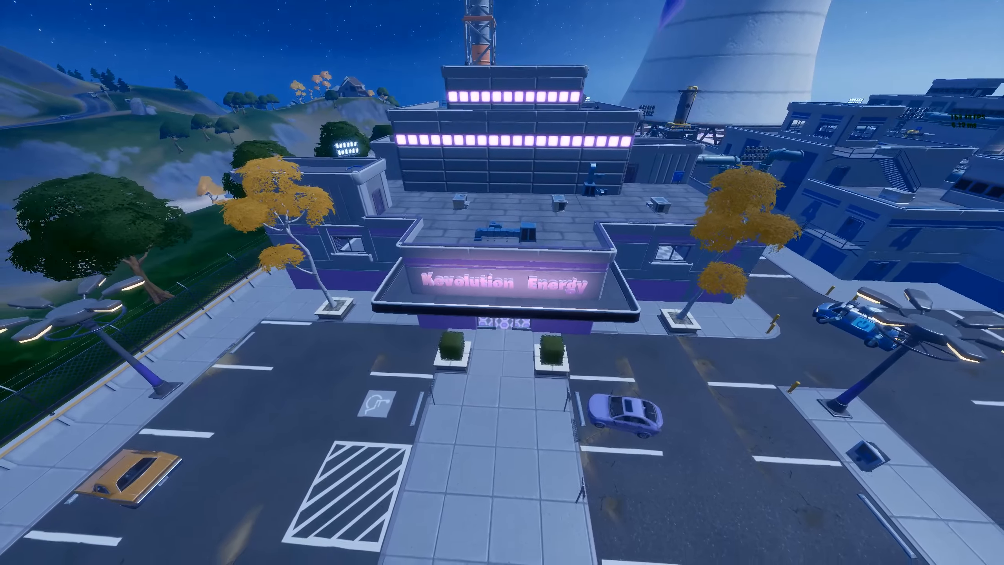
key(s)
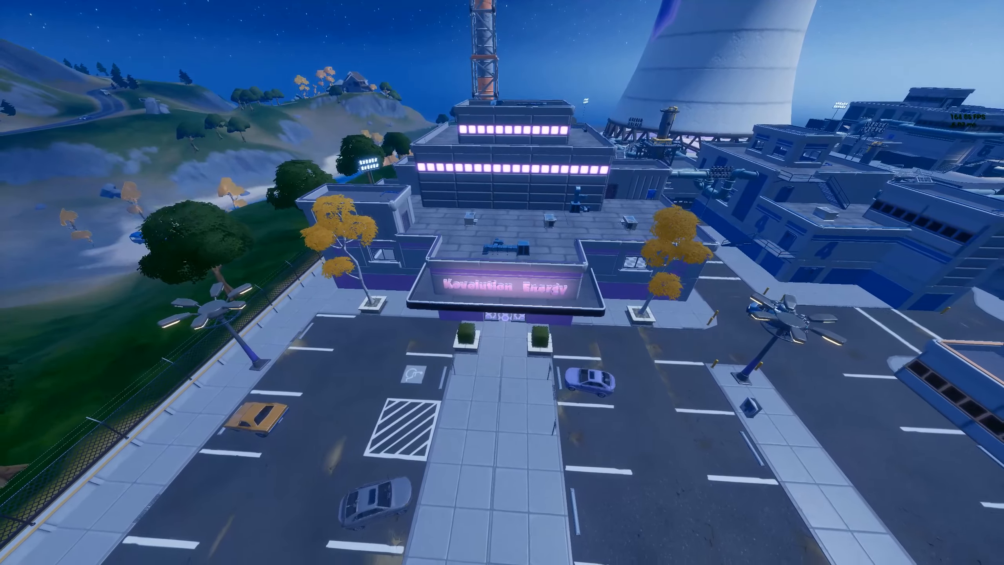
key(s)
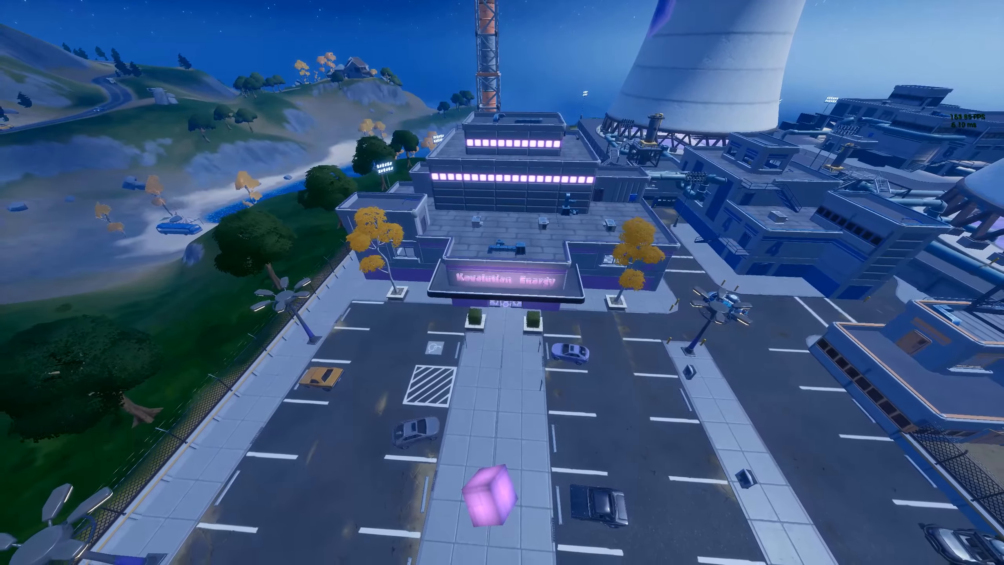
key(s)
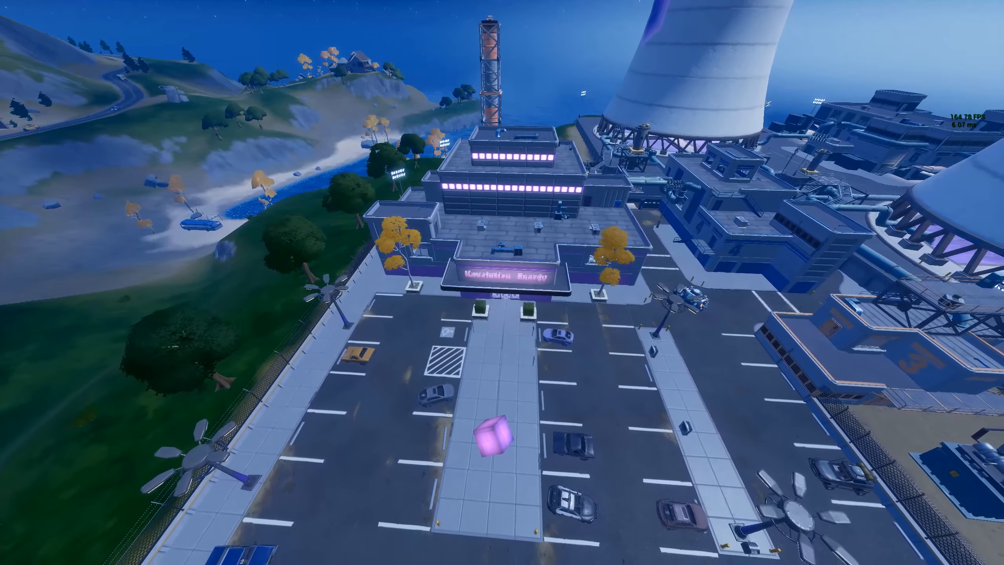
key(s)
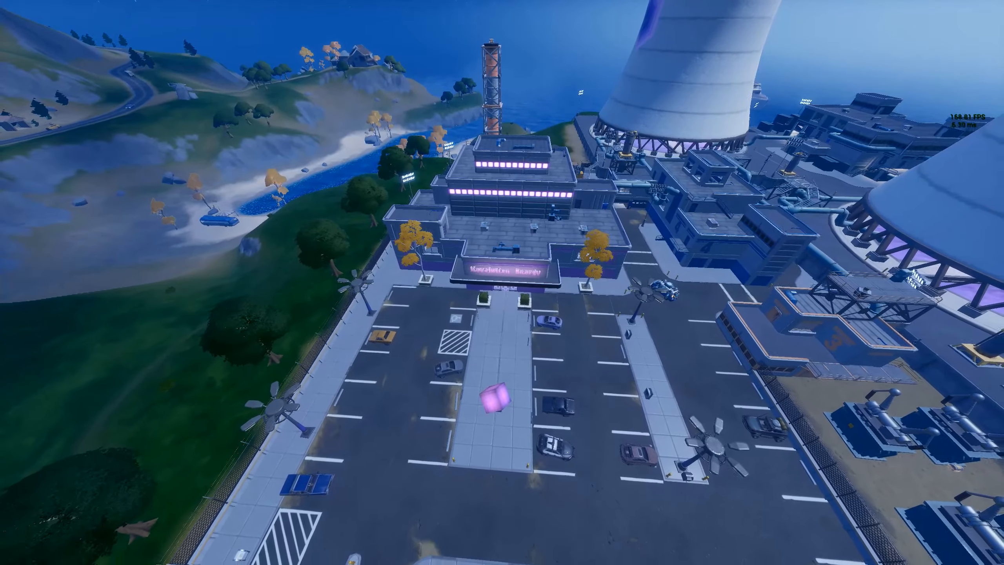
key(s)
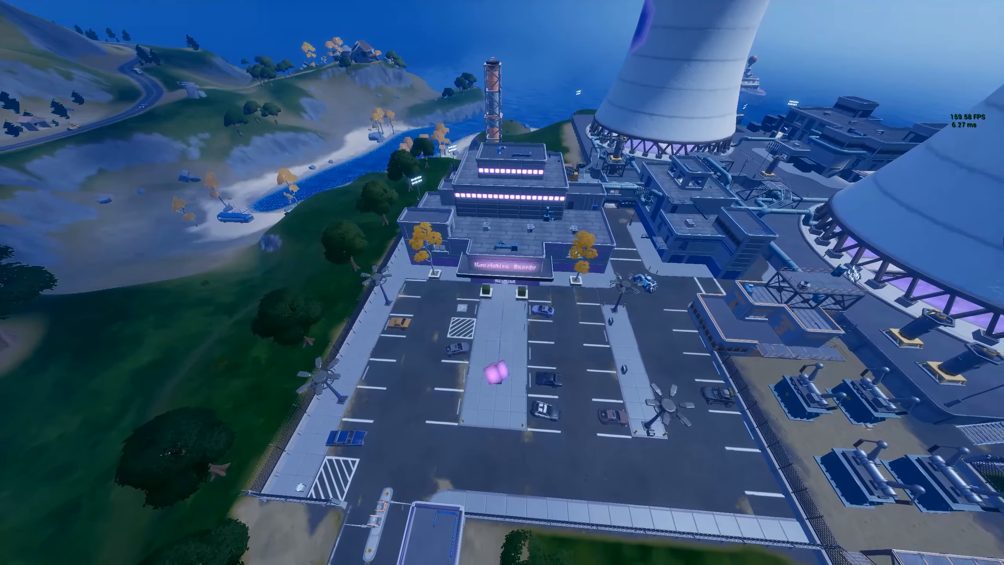
key(s)
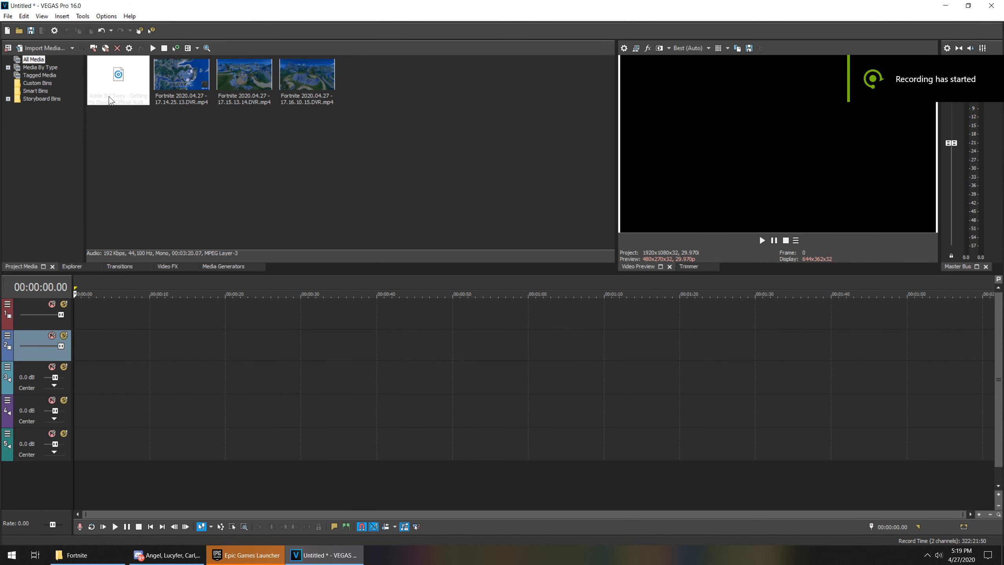
In VEGAS Pro, place the song on audio track 4 and the 17.14.25.13 Fortnite clip on track 2, keeping the current project video settings.
drag(108, 140, 158, 412)
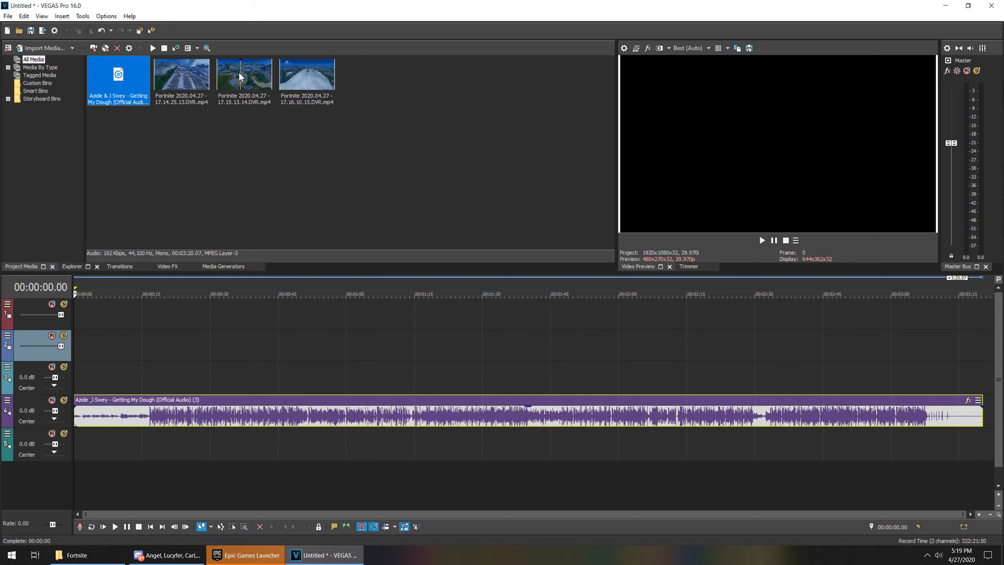
drag(191, 81, 124, 362)
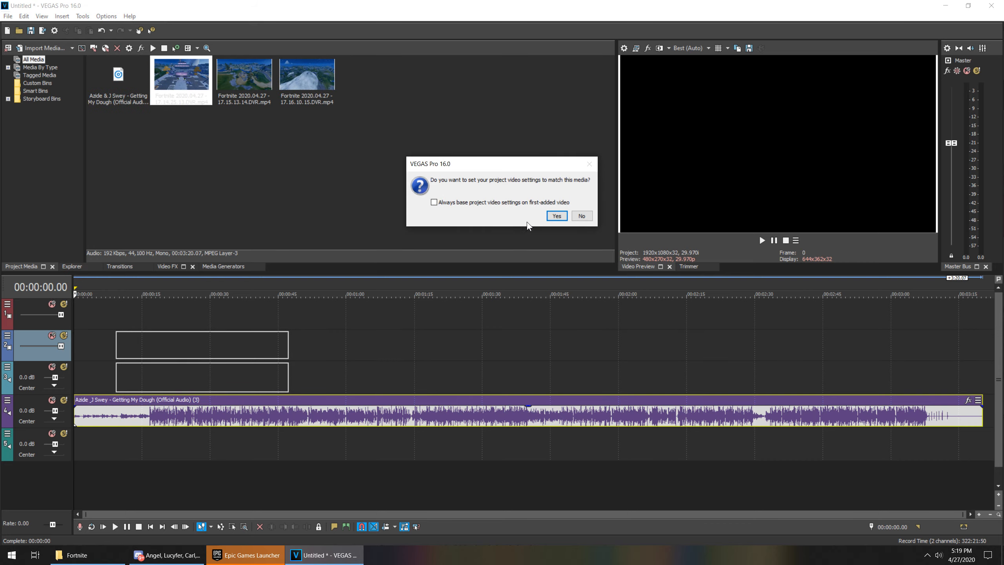
click(580, 217)
Set the Fortnite clip's properties to Disable resample with Maintain aspect ratio turned off.
right_click(164, 344)
click(186, 538)
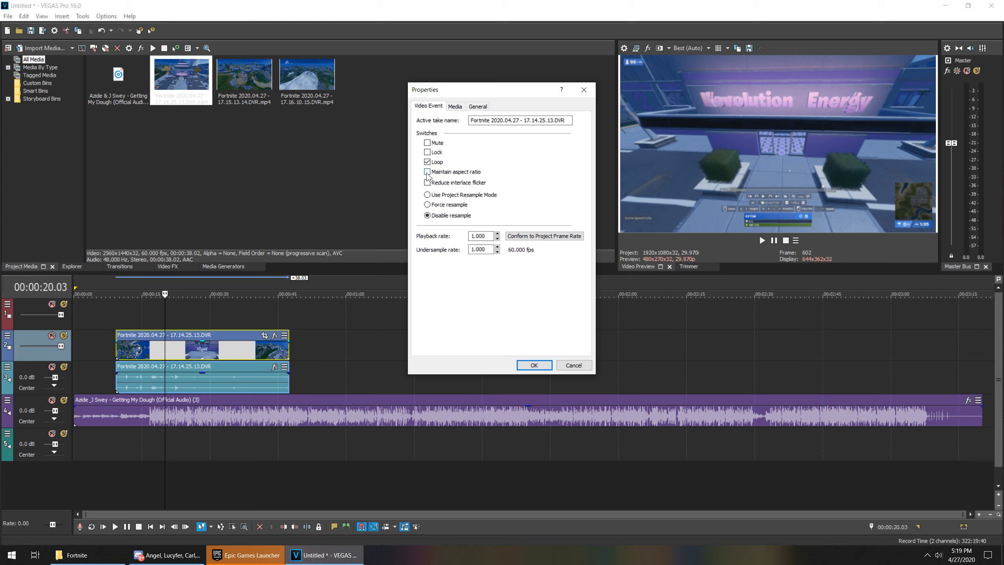
click(533, 365)
Shift the Fortnite clip to the timeline start, remove its footage before 00:00:20.22, and play back the trimmed result.
drag(180, 355, 138, 354)
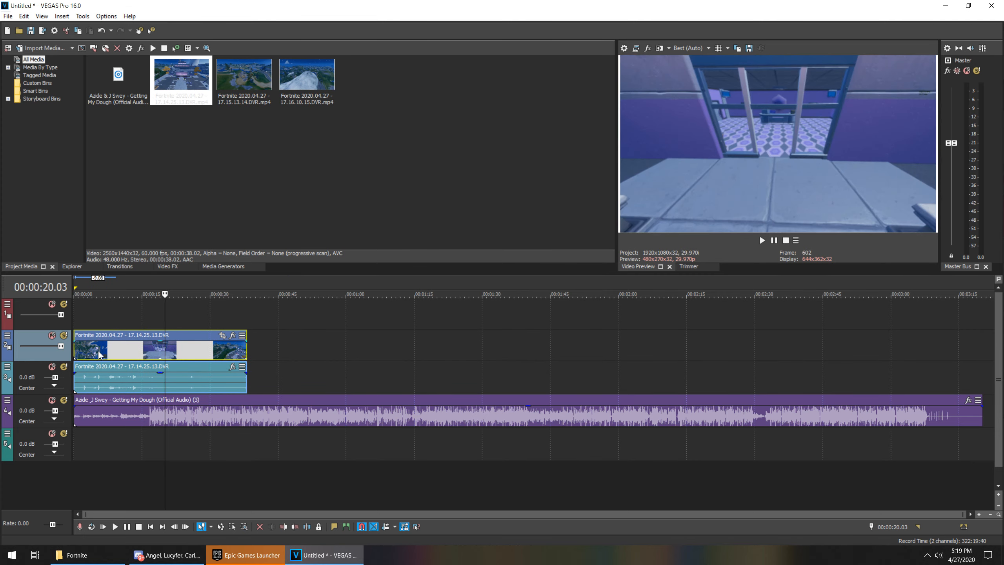
click(99, 354)
click(123, 355)
click(144, 349)
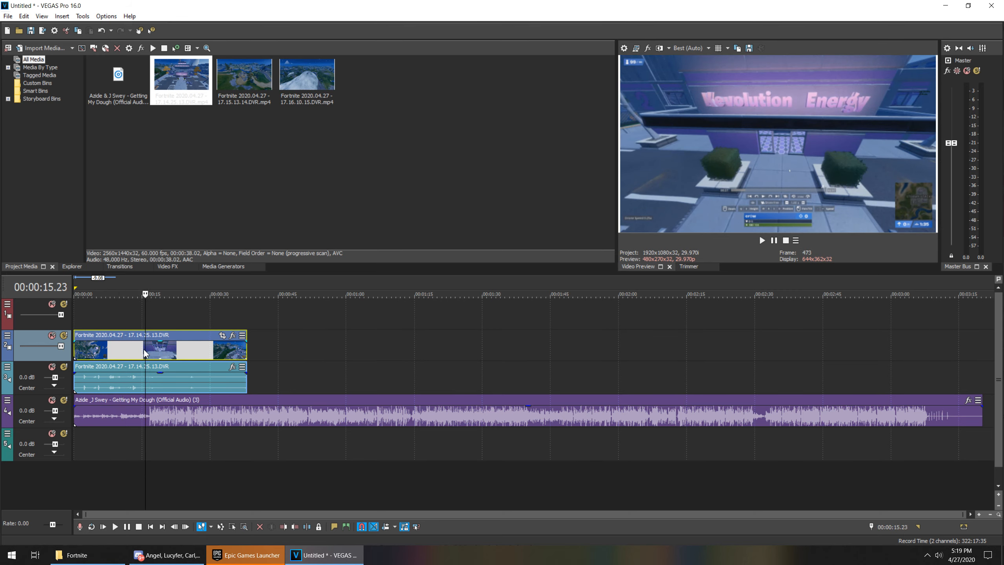
mouse_move(150, 312)
mouse_down()
mouse_move(174, 308)
mouse_move(165, 310)
mouse_up()
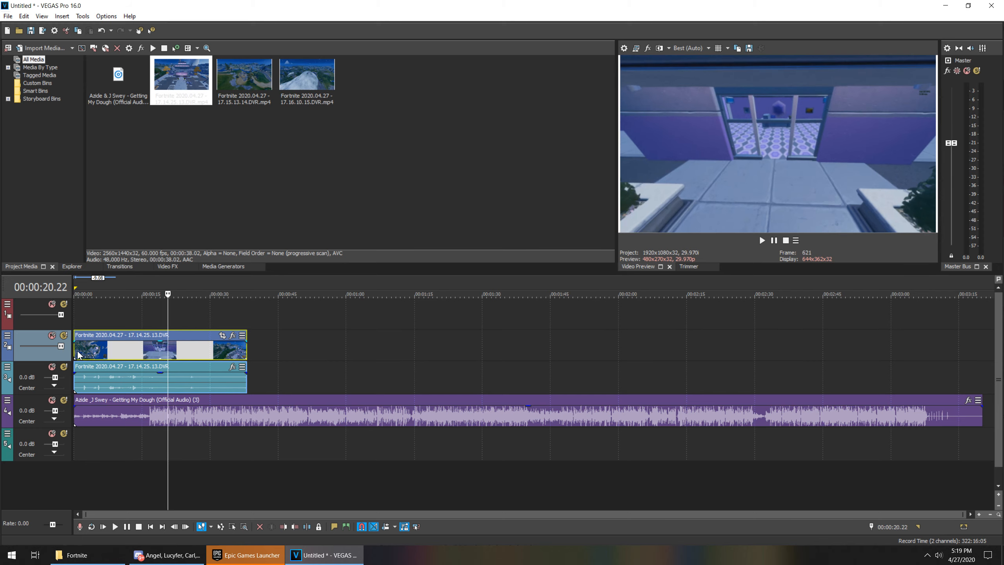
drag(79, 349, 100, 352)
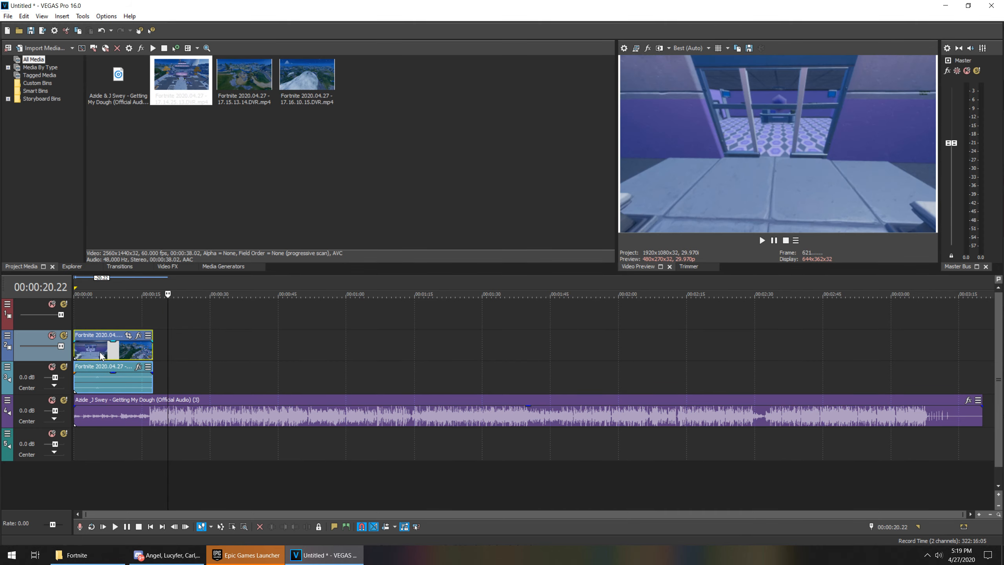
drag(168, 294, 70, 299)
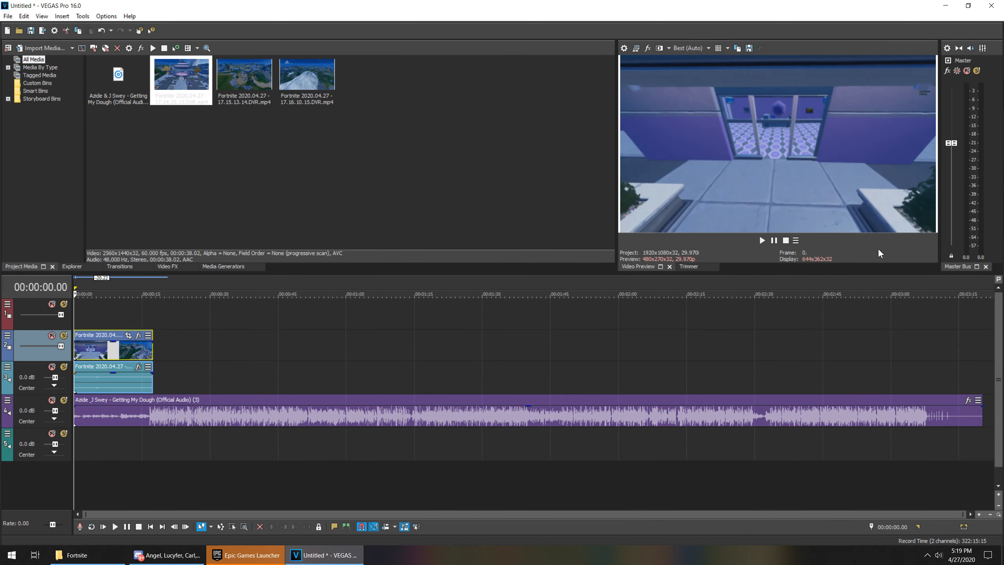
click(770, 241)
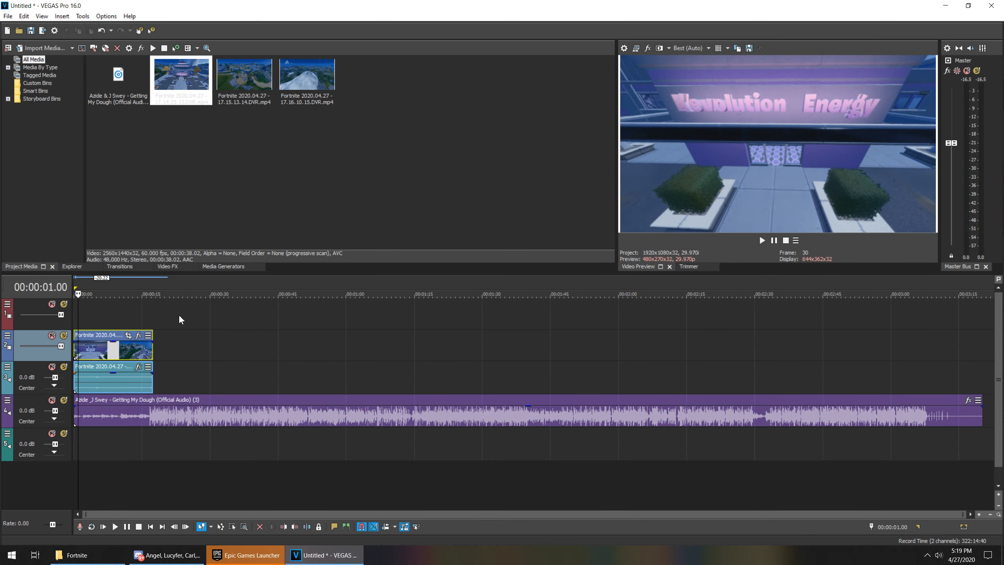
Delete the Fortnite clip's own audio from track 3, keeping its video.
click(117, 382)
right_click(114, 379)
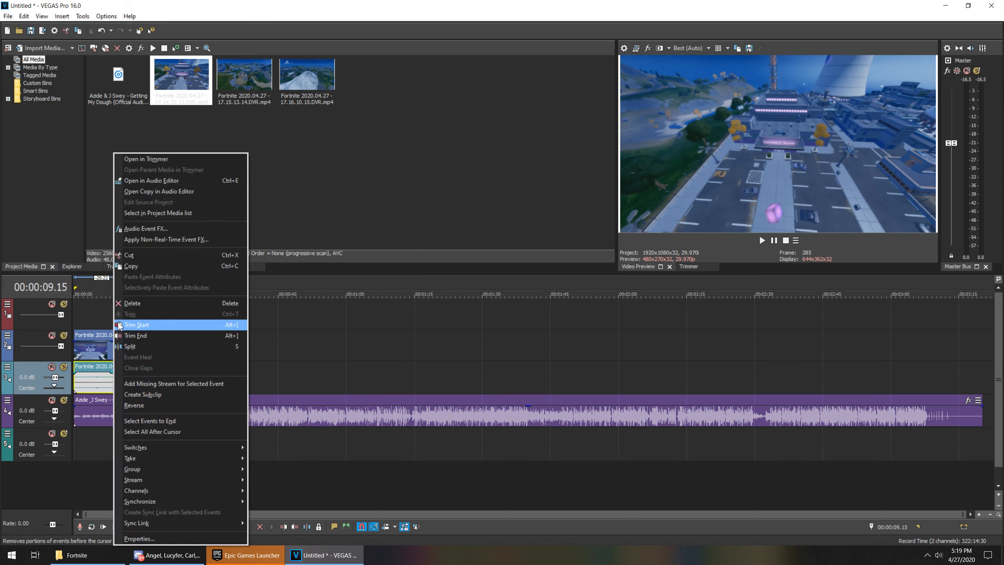
click(130, 304)
Play back the opening of the trimmed Fortnite clip from the timeline start.
drag(98, 316, 73, 309)
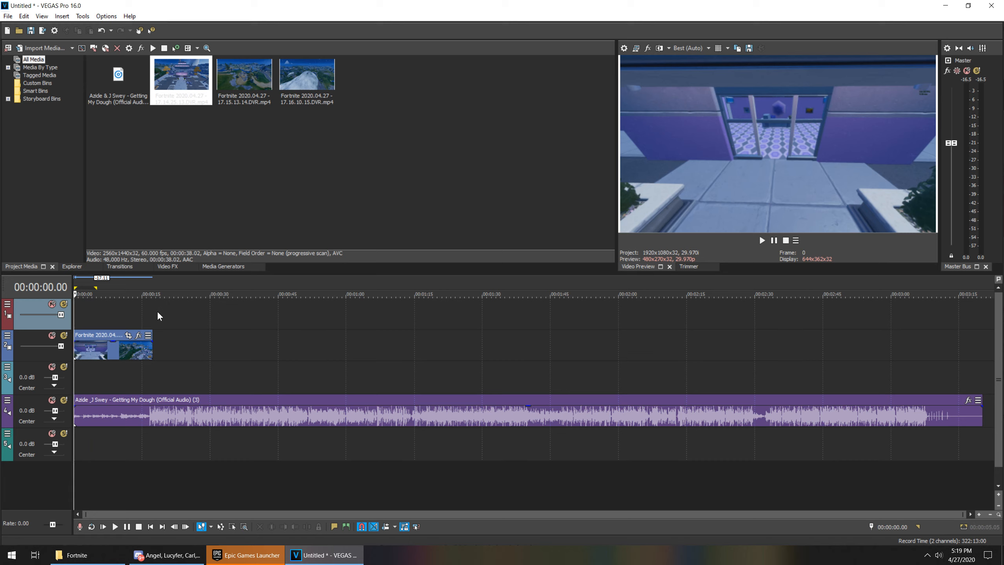
scroll(118, 362, up, 3)
scroll(118, 366, down, 1)
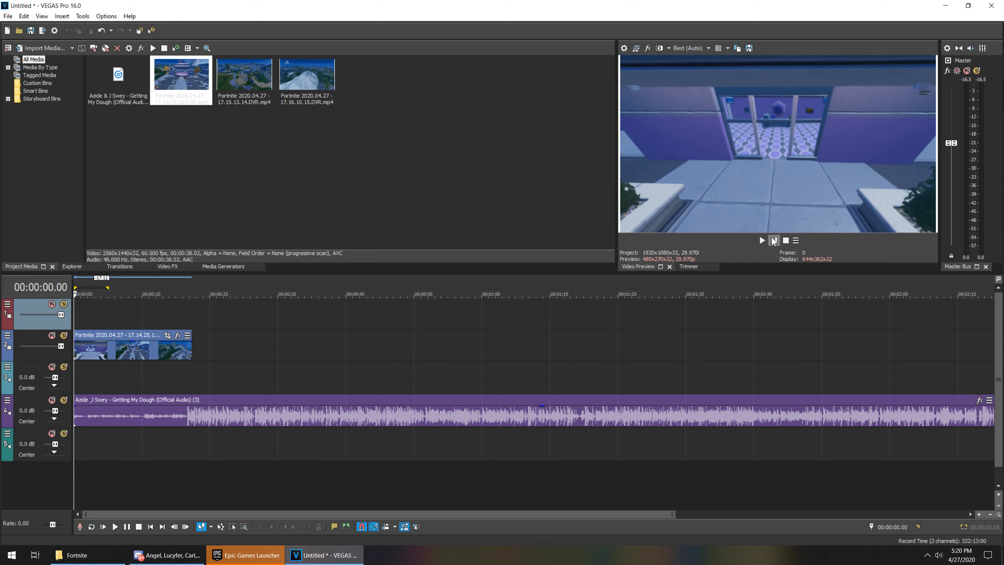
click(774, 240)
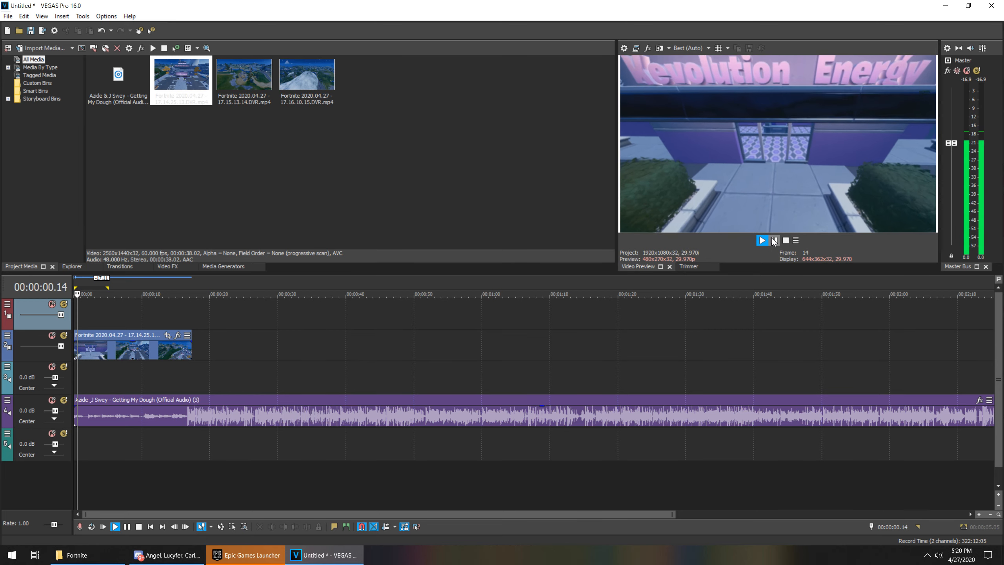
click(773, 240)
Add a velocity envelope to the Fortnite 17.14.25.13 clip on track 2.
scroll(112, 343, up, 3)
right_click(85, 350)
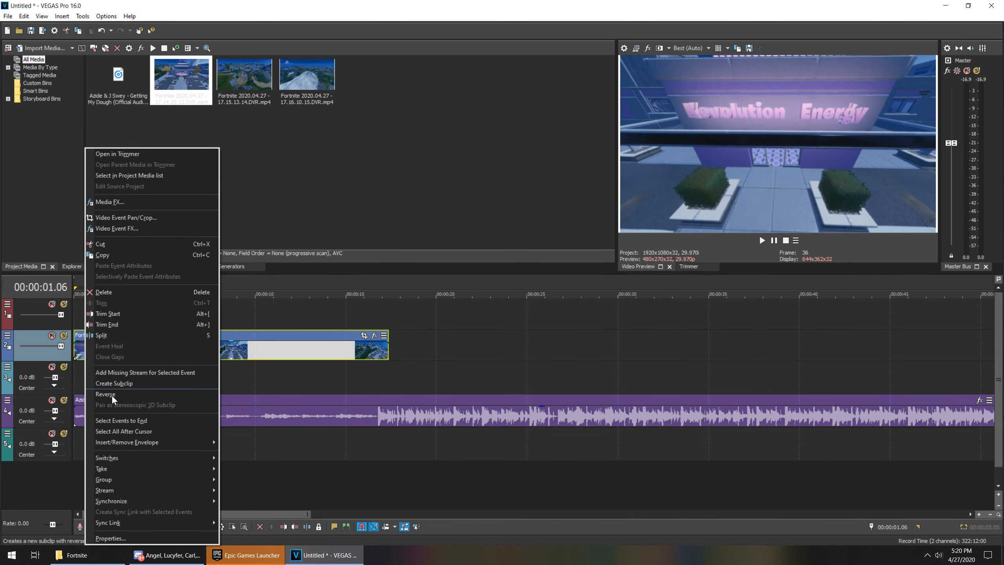
click(244, 441)
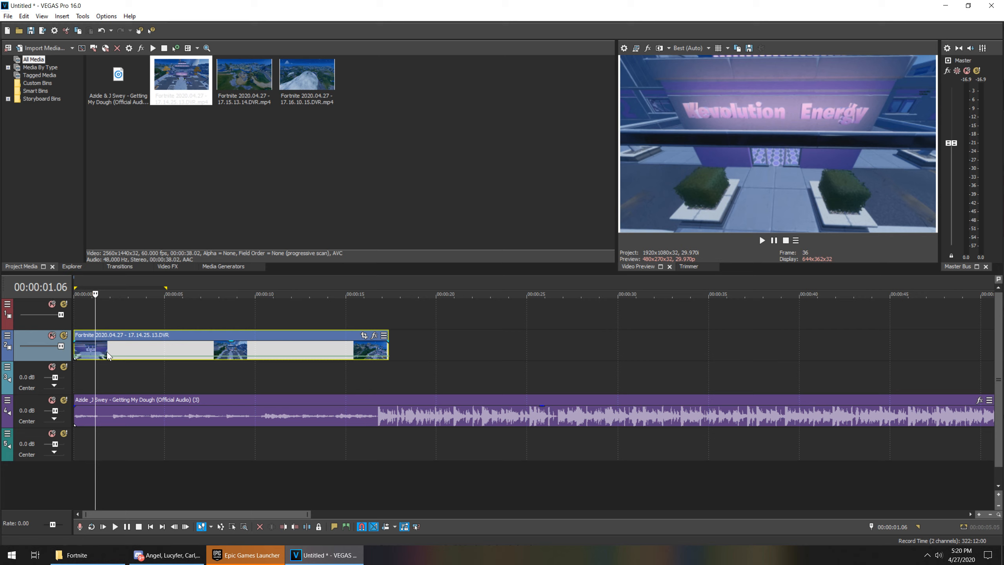
Create a short speed ramp within the clip's first second, raising a velocity point and setting the following point to Normal Velocity.
drag(94, 316, 39, 319)
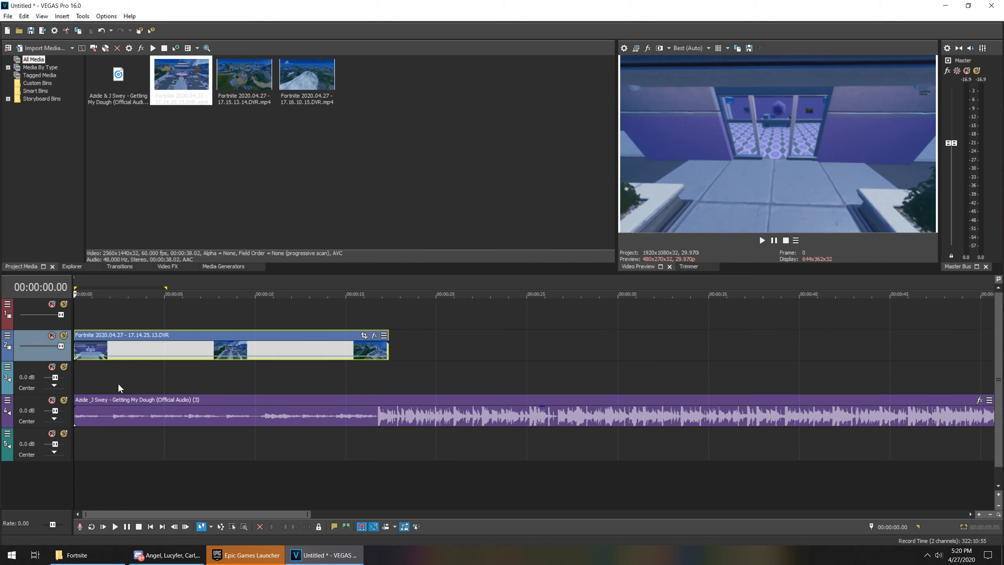
drag(79, 358, 82, 346)
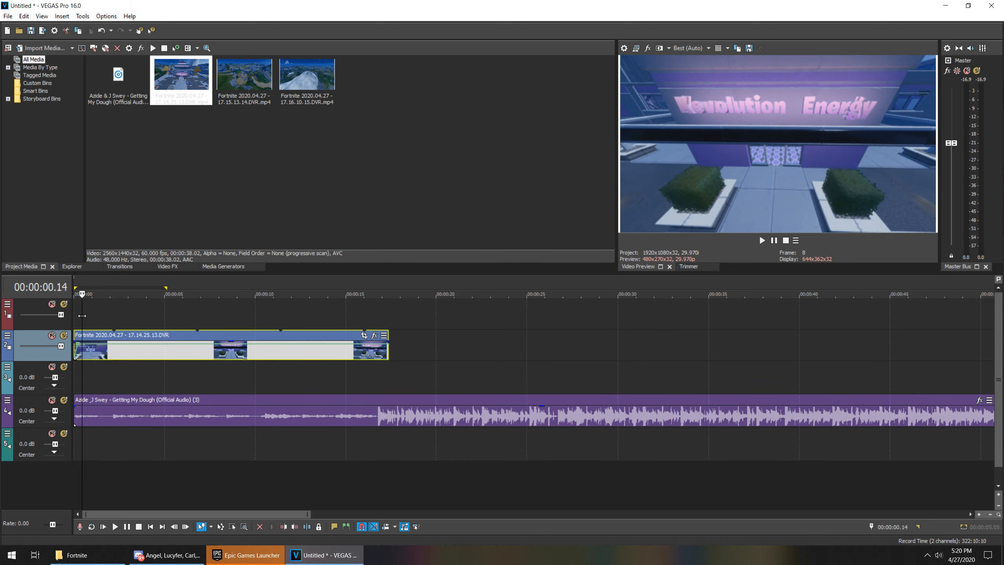
right_click(85, 346)
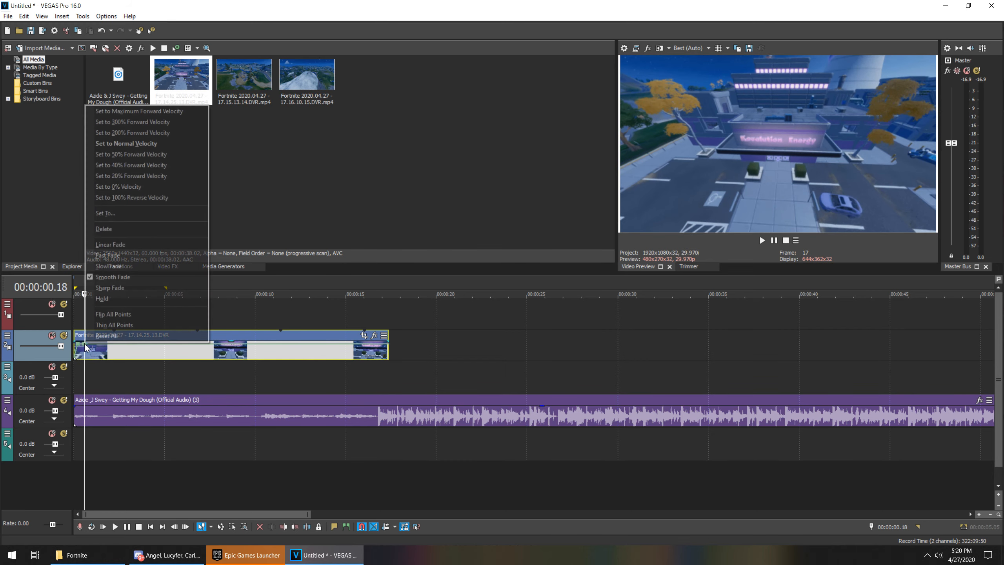
click(124, 145)
Play back the opening speed ramp from the timeline start.
drag(86, 307, 71, 305)
click(78, 313)
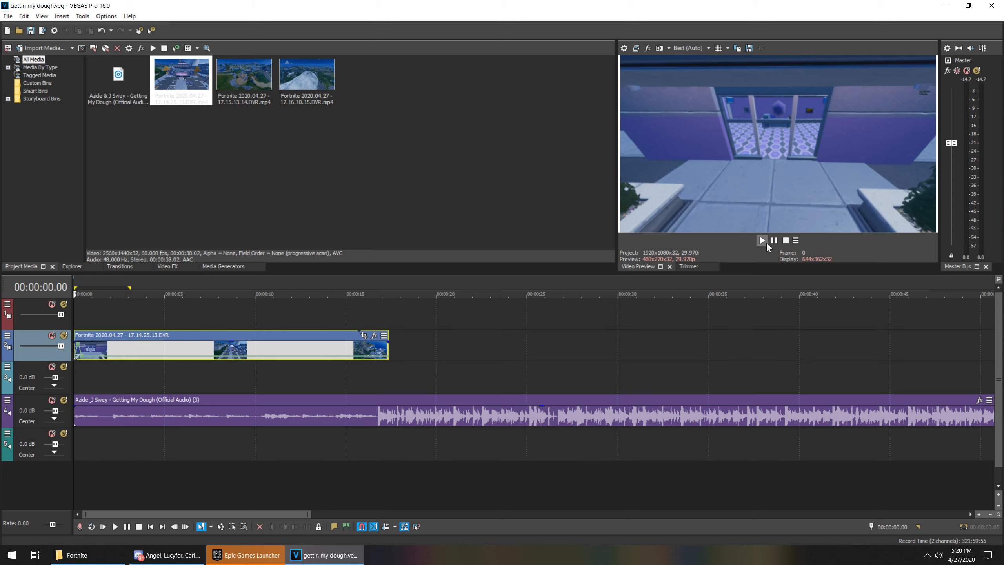
click(762, 240)
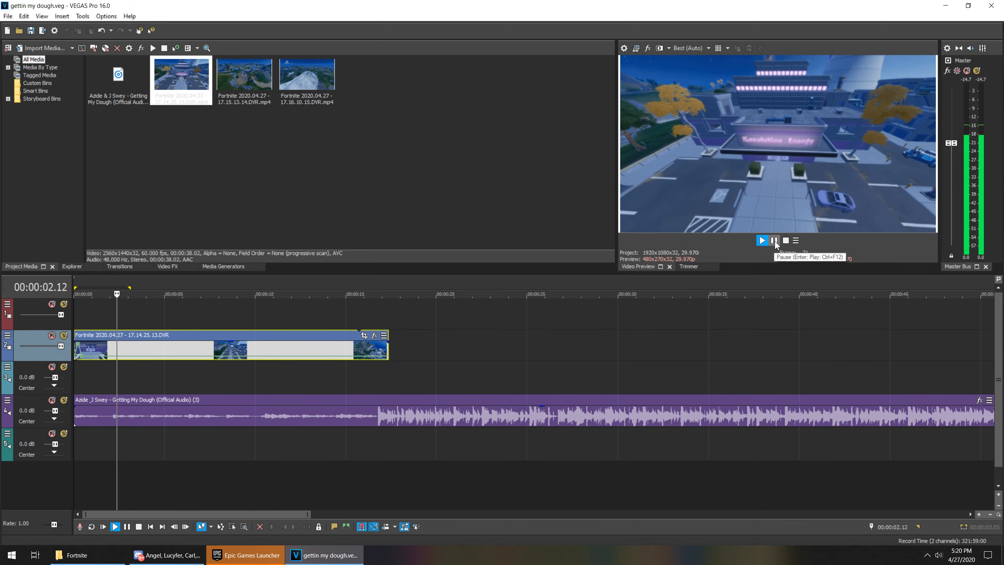
click(773, 240)
Build a second speed ramp around two seconds, with a raised velocity peak between Normal Velocity points at 00:00:01.21 and 00:00:02.17.
click(101, 346)
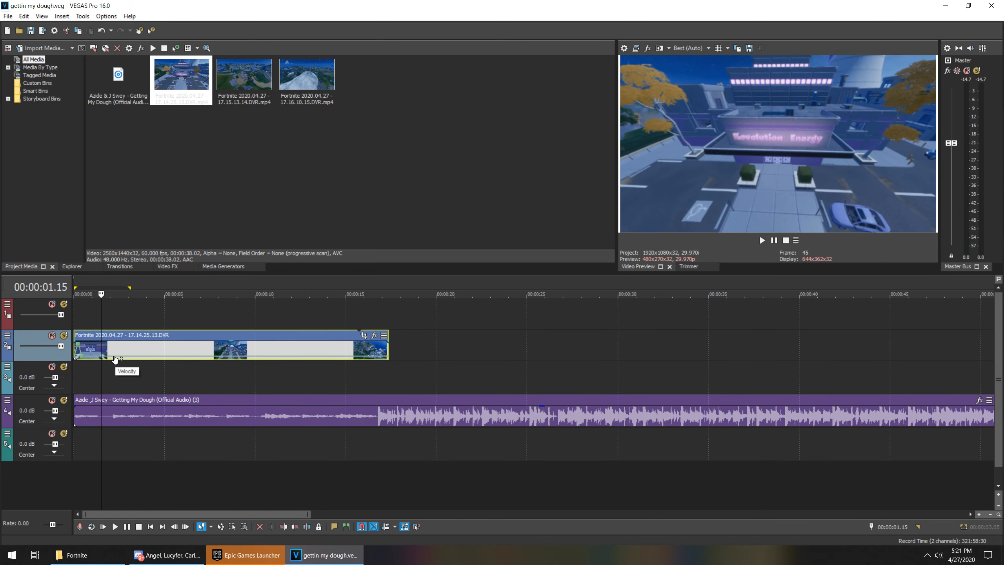
click(113, 358)
drag(113, 346, 113, 344)
click(99, 347)
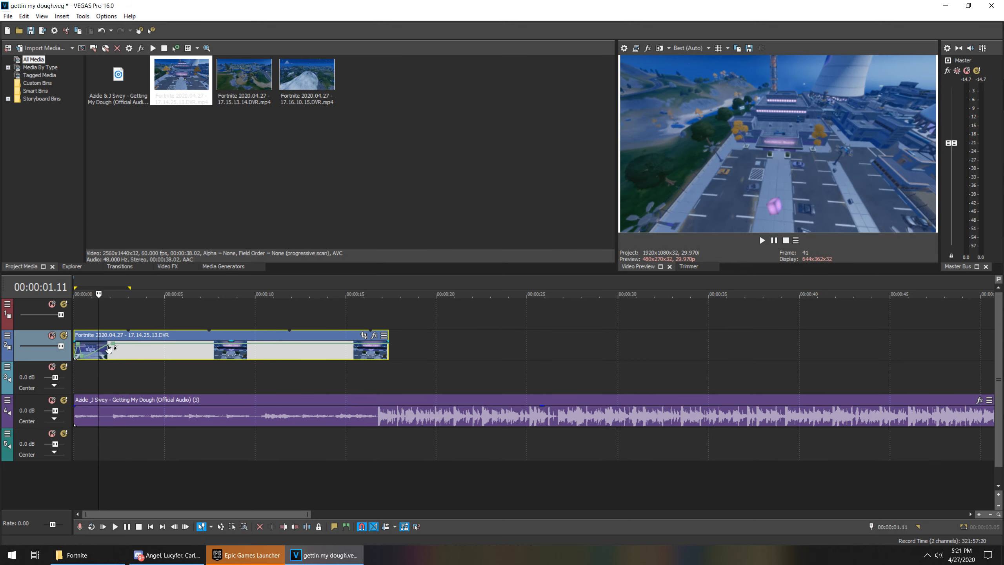
right_click(105, 348)
click(146, 147)
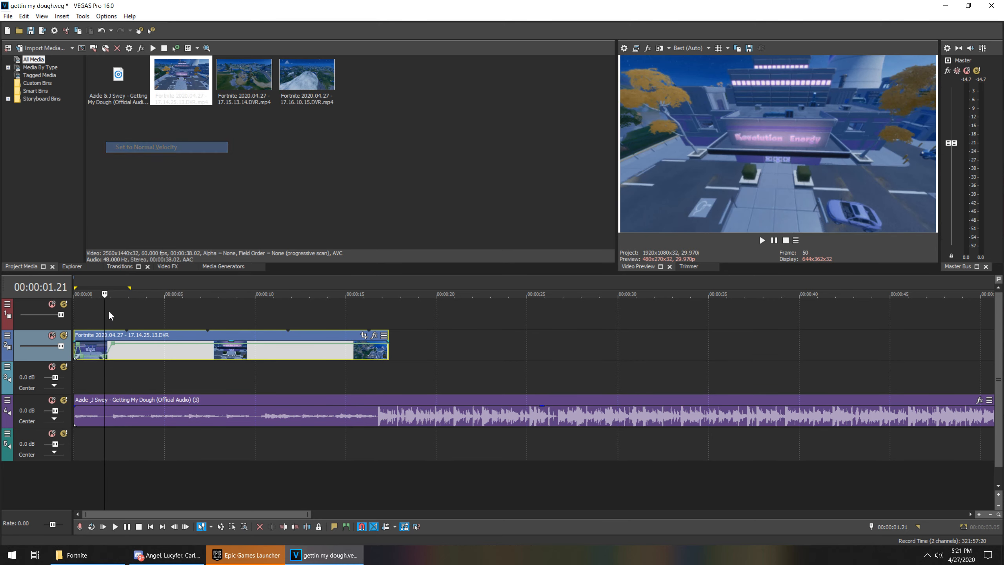
right_click(121, 347)
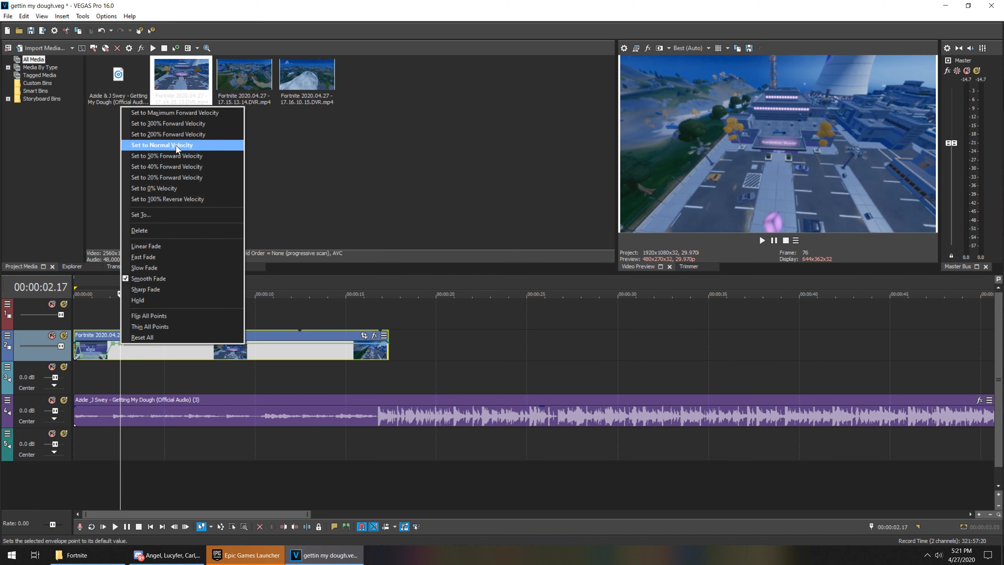
click(142, 152)
Centre the second ramp's velocity peak between its two normal points, at about 00:00:02.03.
scroll(156, 361, up, 5)
scroll(156, 361, up, 3)
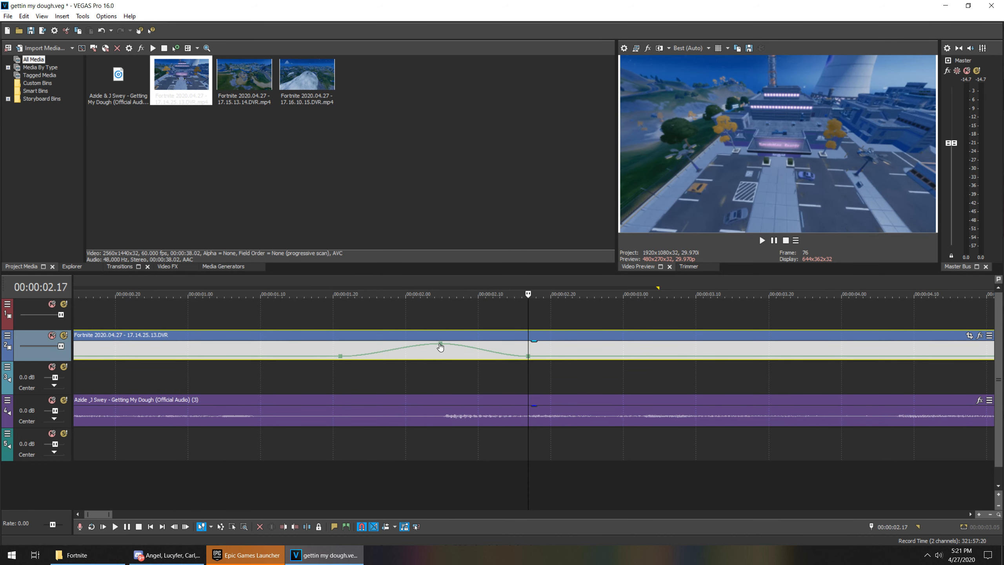
drag(433, 346, 428, 344)
click(341, 357)
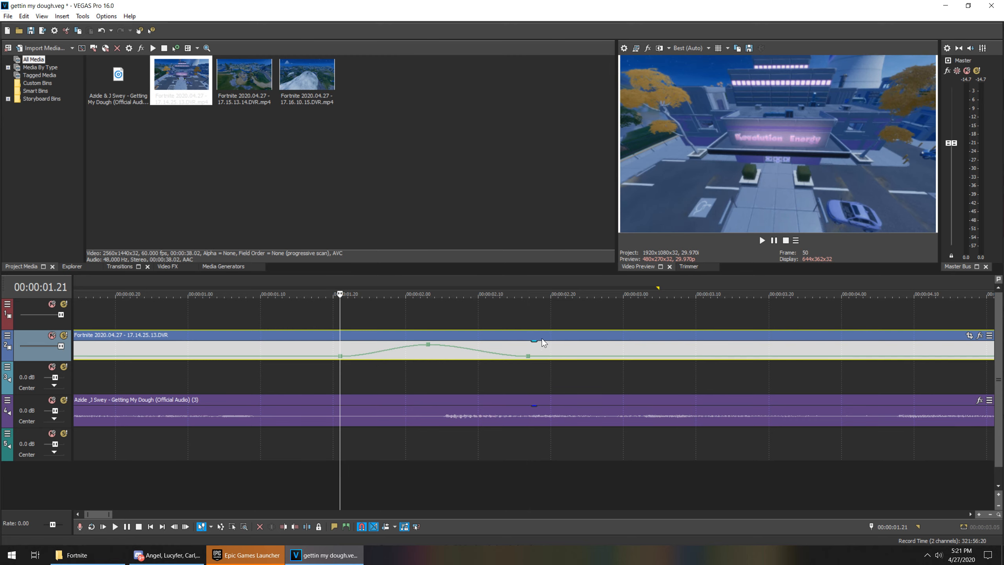
click(530, 357)
Play back both speed ramps and trim the end of the first Fortnite clip to 00:00:04.06.
scroll(530, 358, down, 2)
click(216, 351)
click(763, 240)
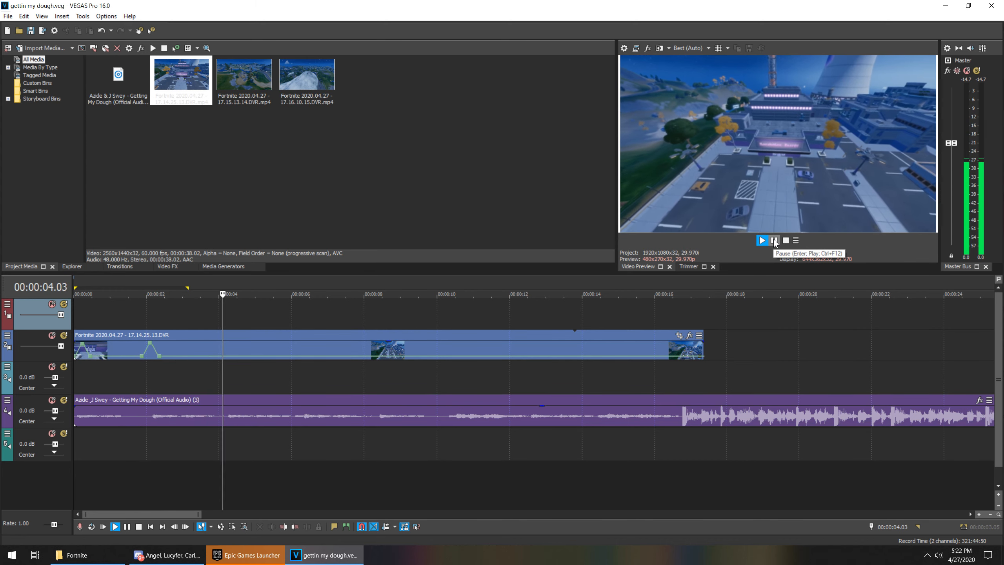
click(774, 240)
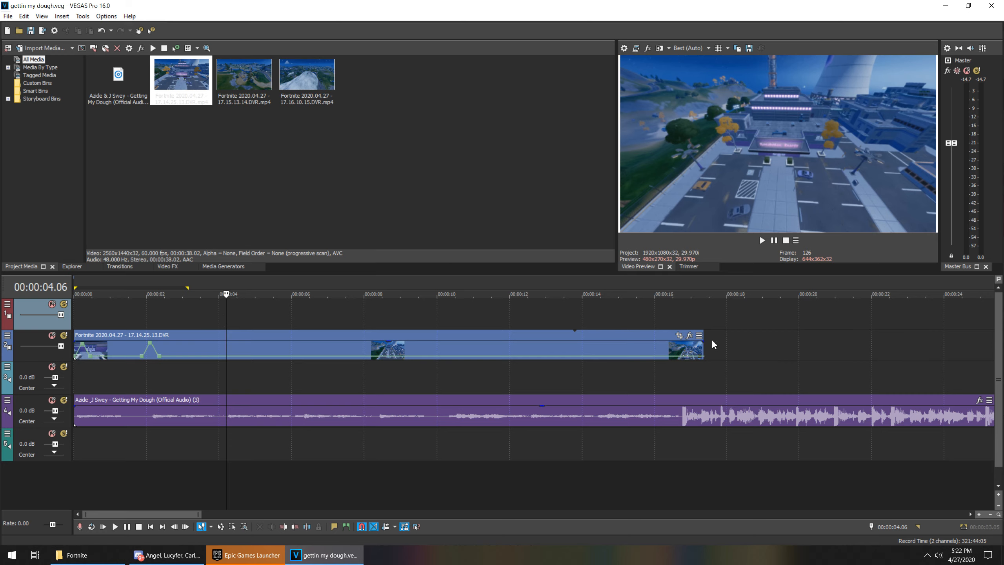
drag(701, 345, 226, 345)
click(232, 318)
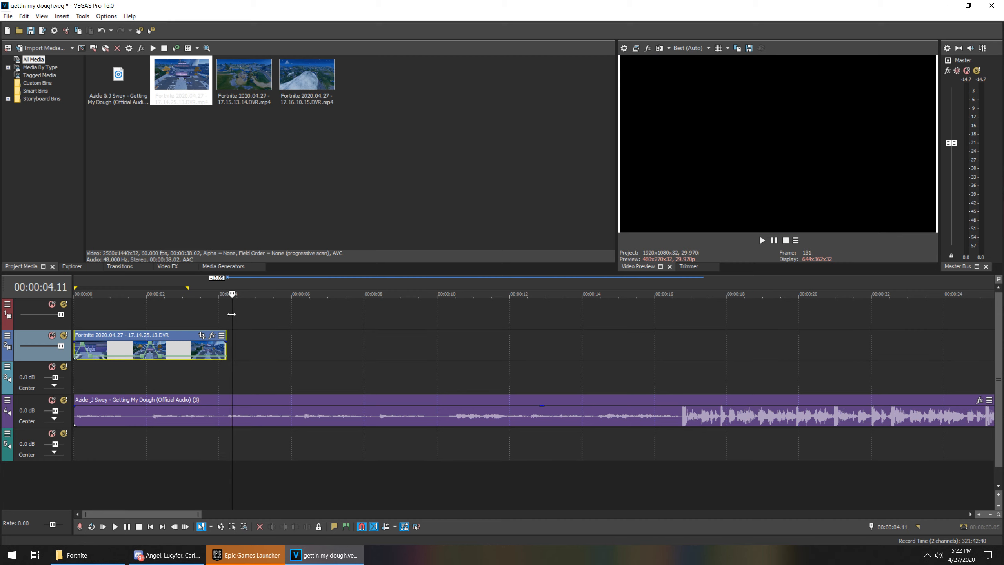
Add the Fortnite 17.15.13.14 clip to track 2 after the first clip.
click(247, 83)
drag(245, 100, 284, 354)
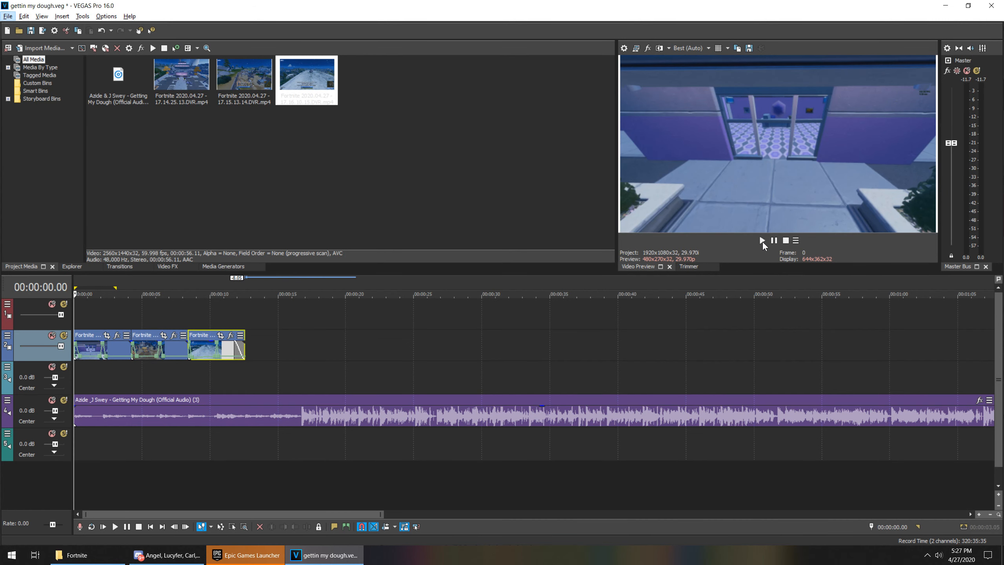
Review the three-clip sequence, set the 17.16.10.15 clip's fade-out to about 20 frames, and play back the faded ending.
click(761, 240)
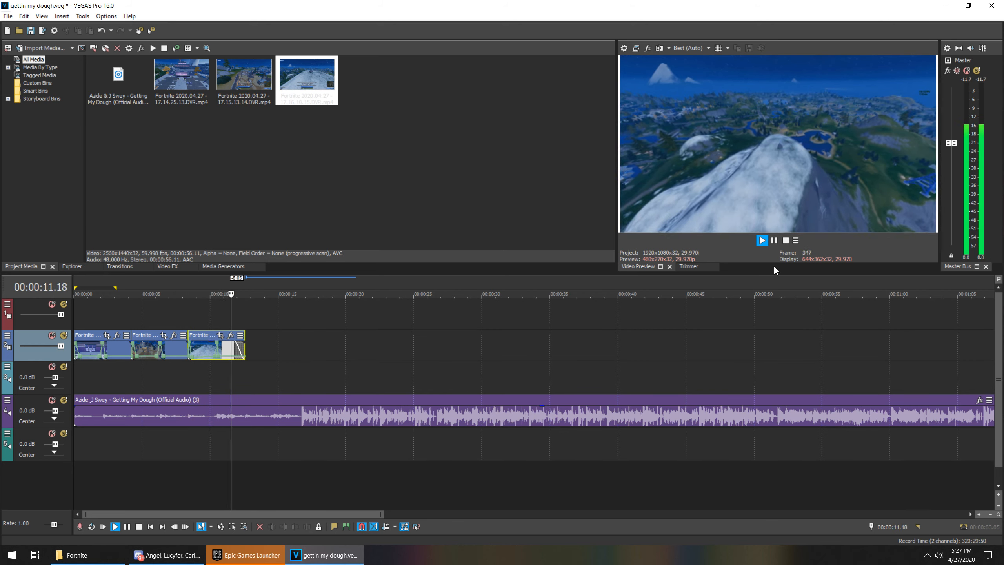
click(774, 242)
scroll(367, 401, up, 4)
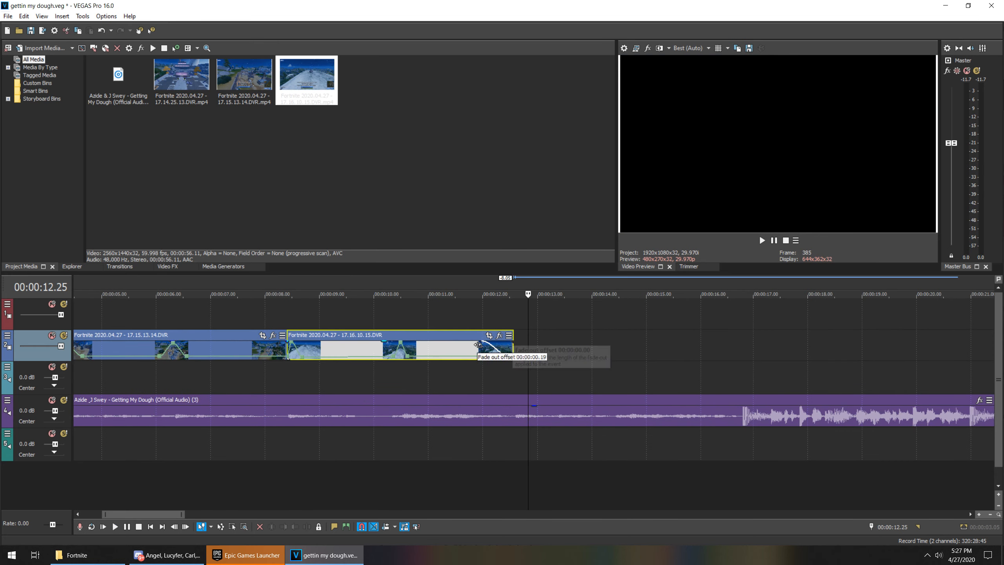
click(459, 347)
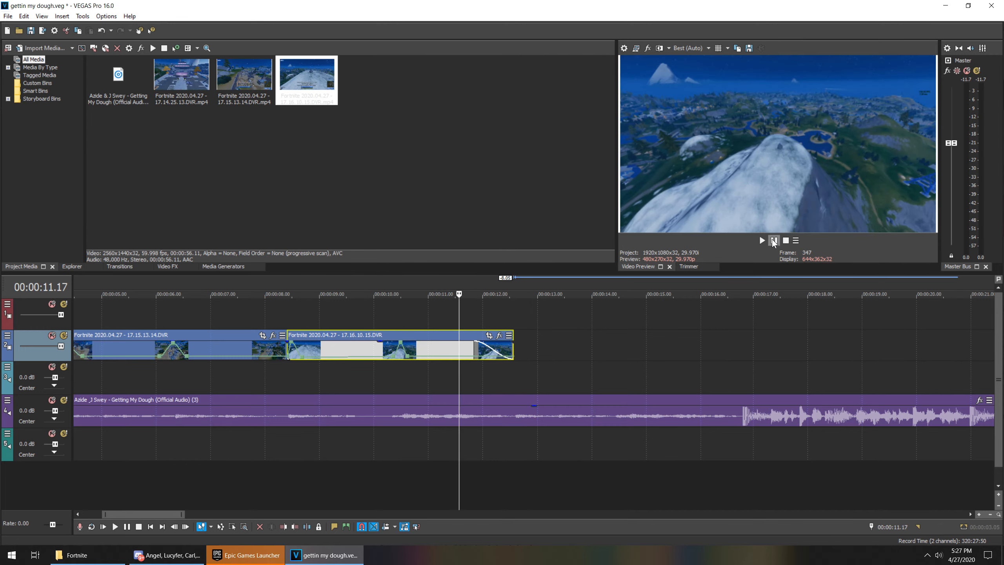
click(760, 240)
click(773, 240)
scroll(597, 367, down, 2)
scroll(598, 366, down, 3)
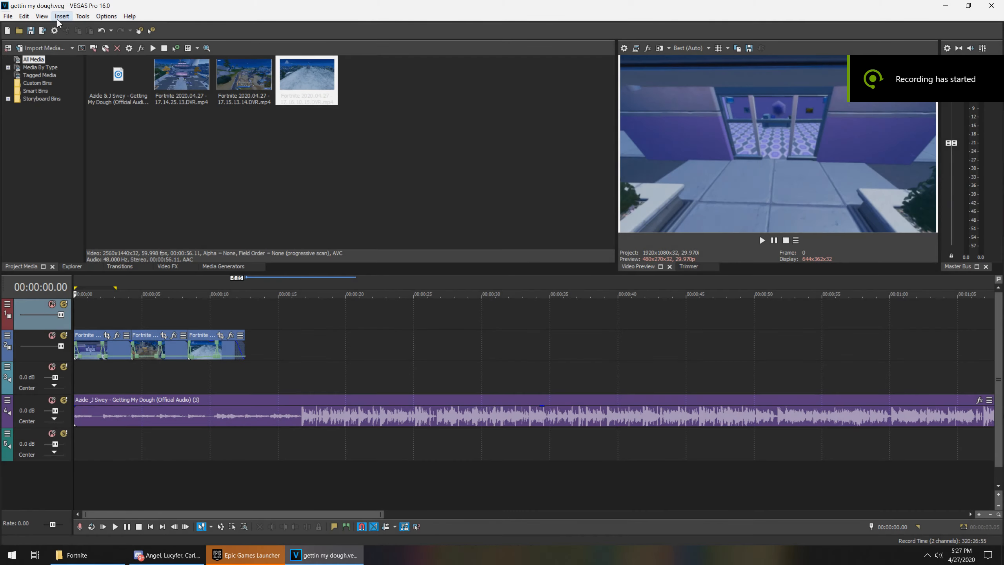
Insert a text event on track 1 at the timeline start reading "highlights 4".
click(83, 16)
mouse_move(67, 19)
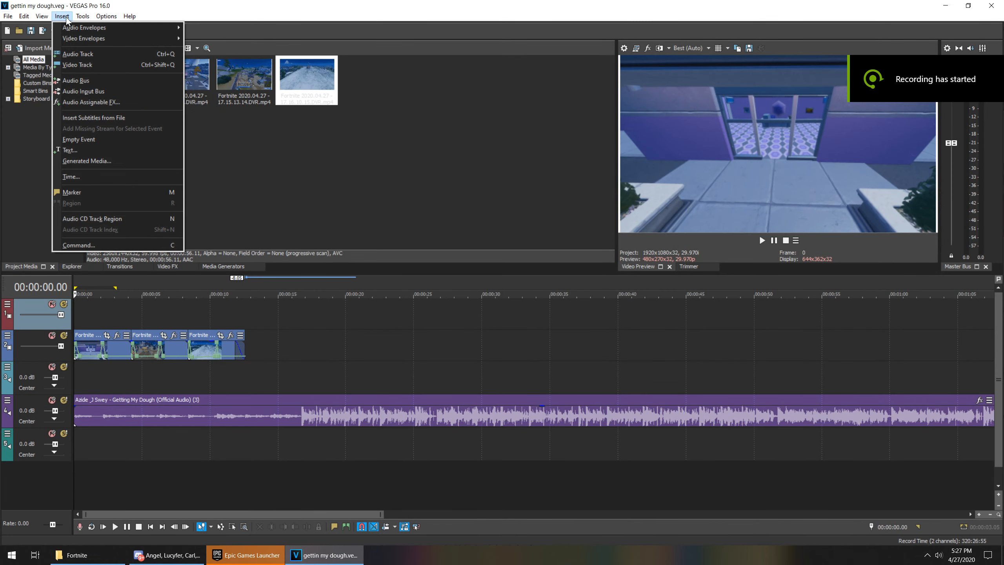
click(78, 151)
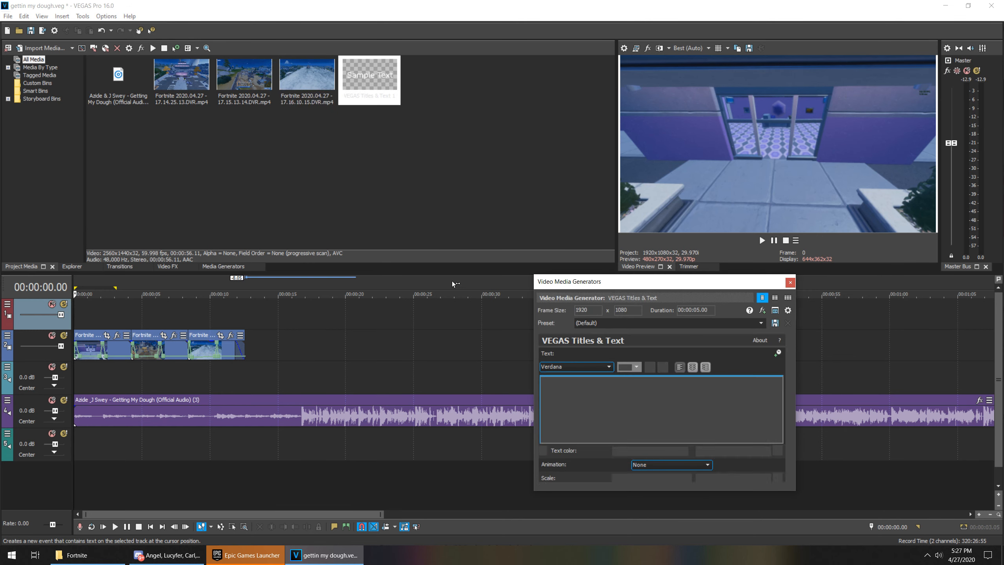
triple_click(745, 392)
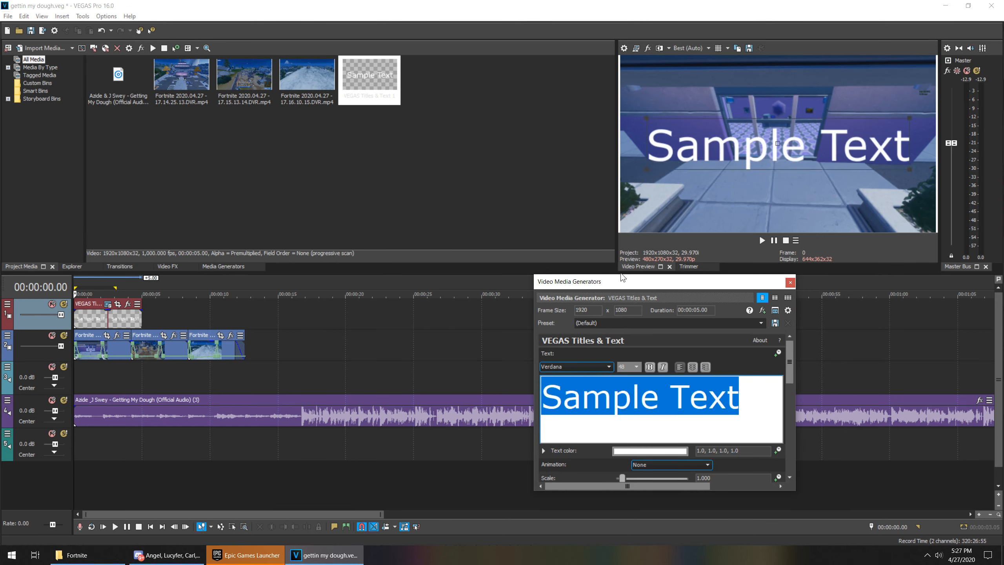
text(highligth)
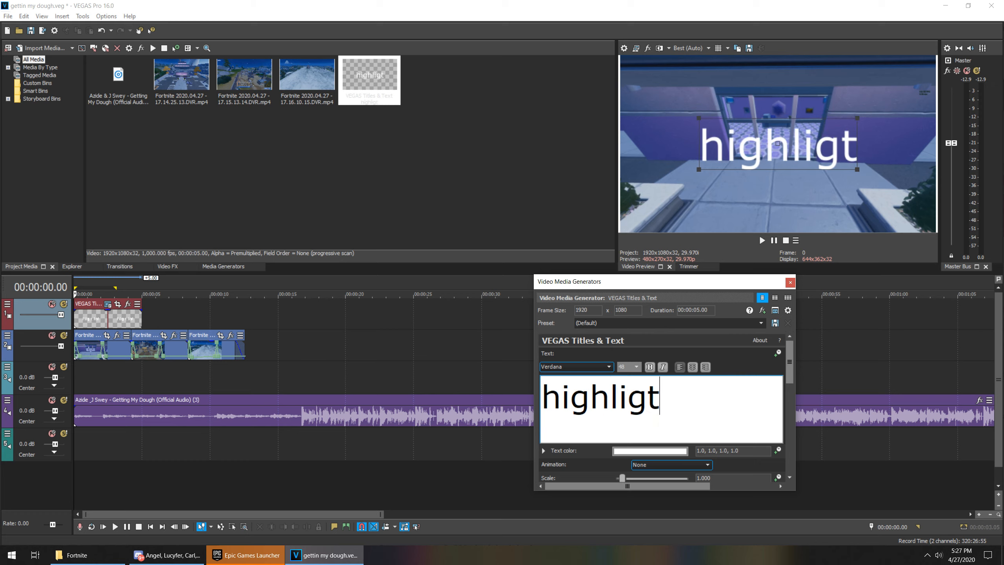
key(BackSpace)
key(BackSpace)
text(4)
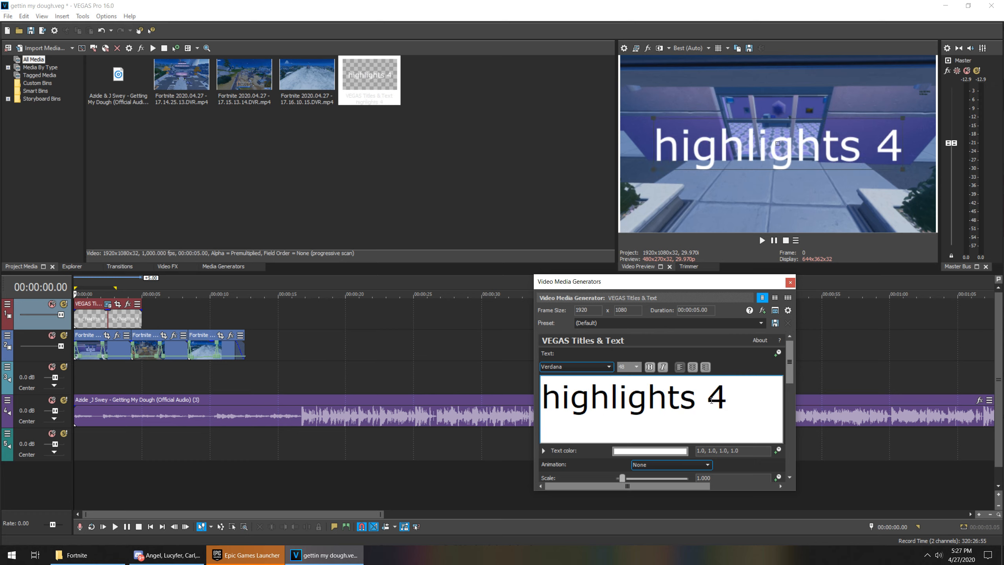
Set the whole "highlights 4" title to font size 12, trying size 14 for comparison.
key(ctrl+a)
click(636, 367)
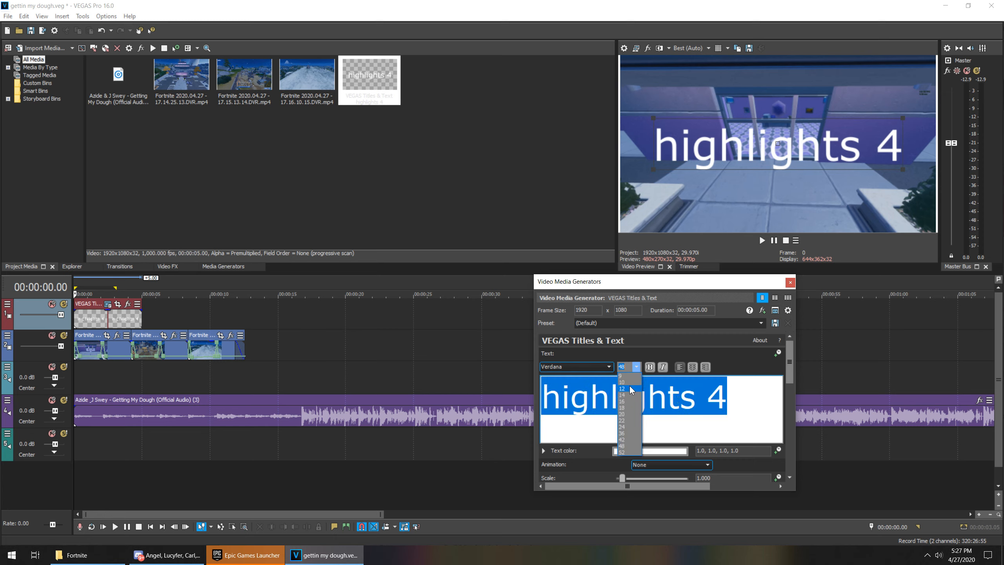
click(631, 388)
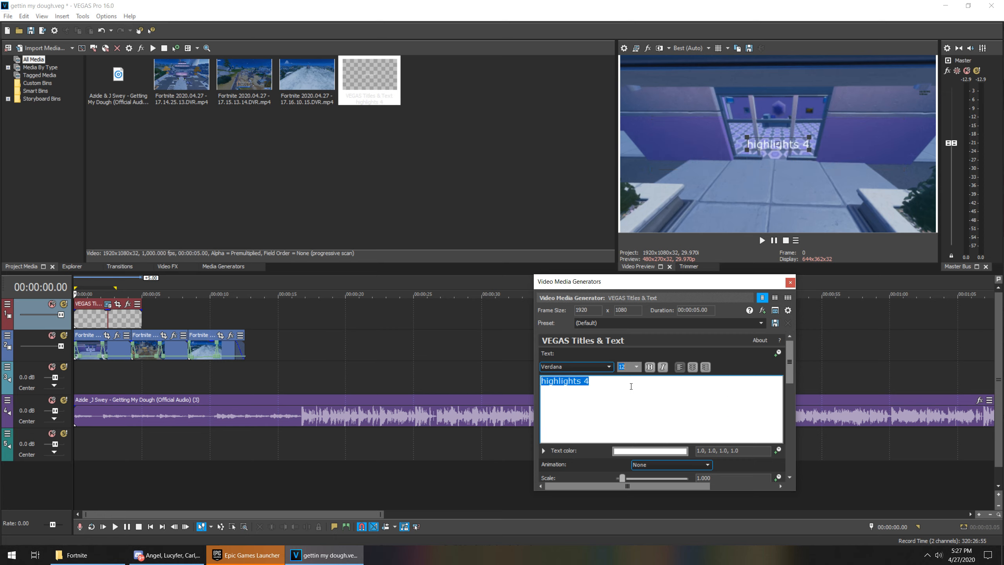
click(630, 394)
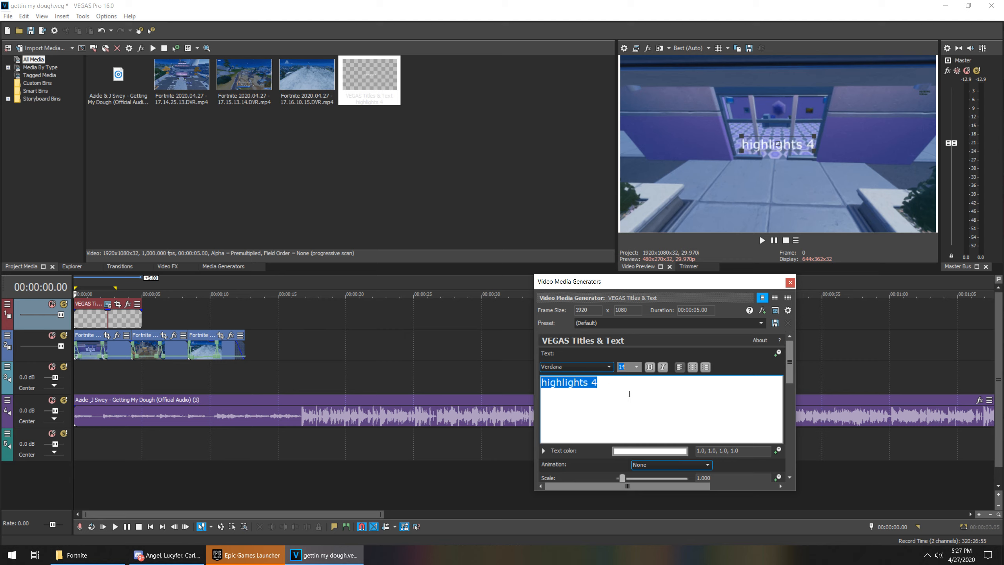
click(637, 368)
click(631, 386)
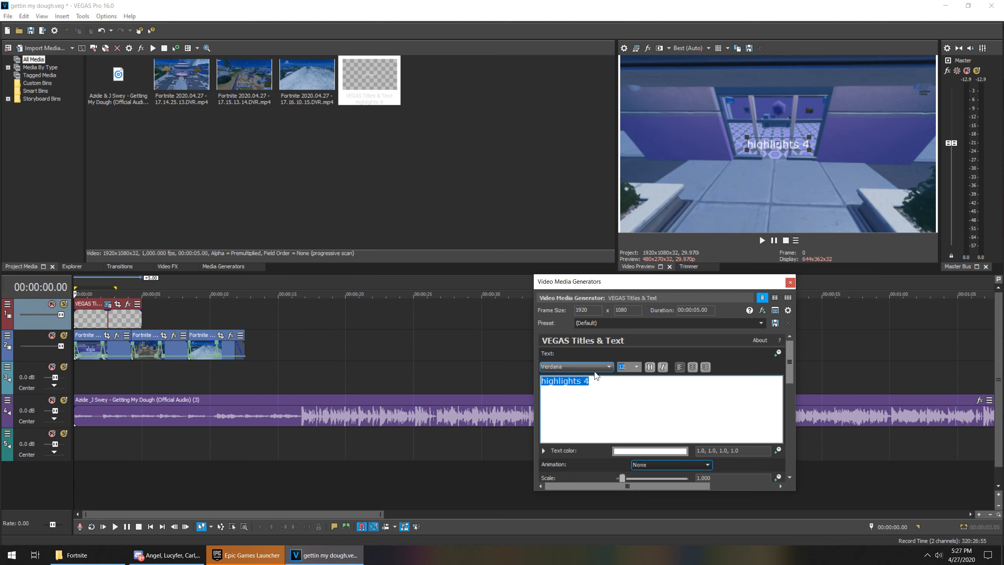
Change the "highlights 4" title's font to Arial.
click(609, 366)
scroll(587, 419, up, 20)
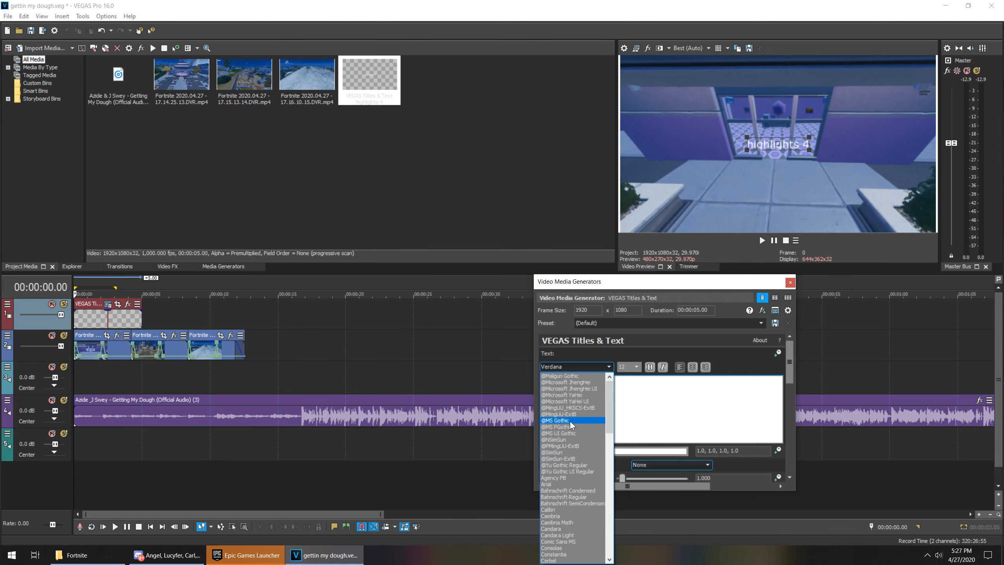
scroll(567, 418, down, 2)
click(559, 433)
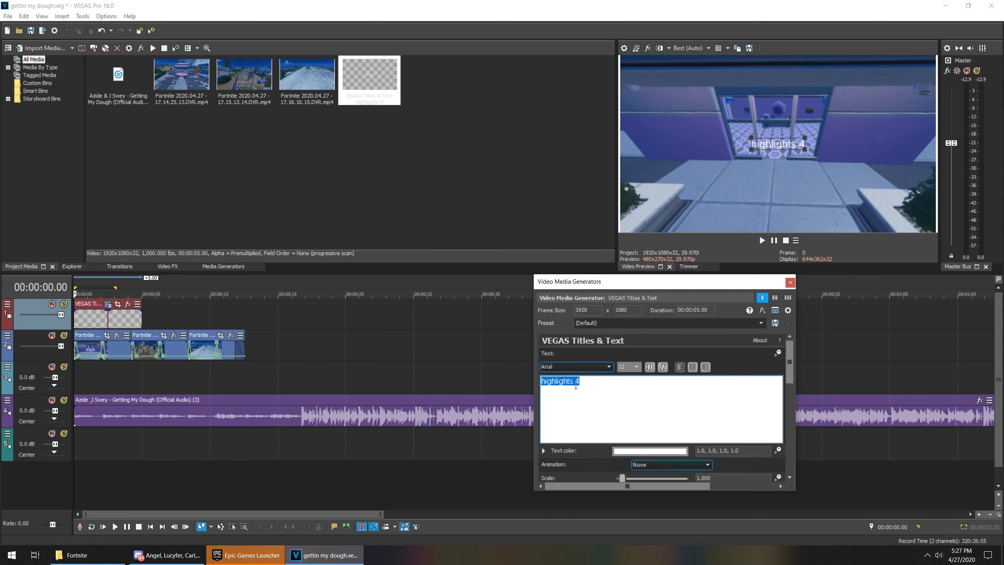
Make the "highlights 4" title bold and enable its shadow.
click(650, 366)
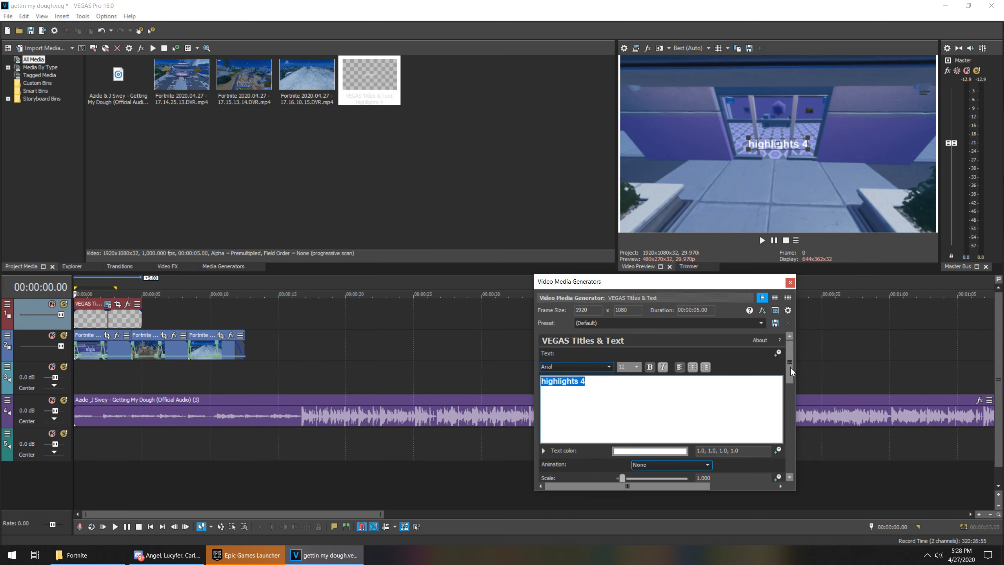
drag(790, 367, 780, 486)
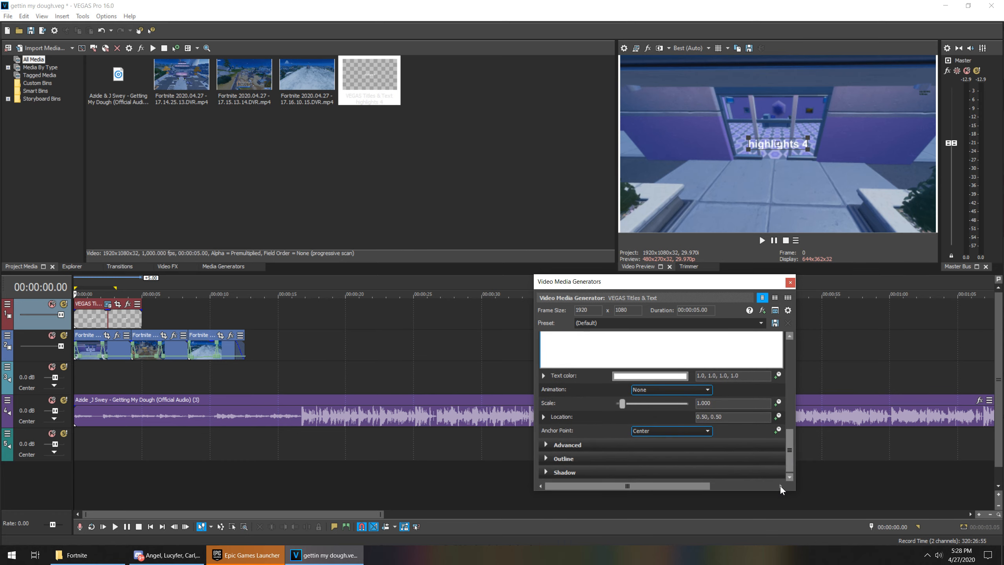
click(546, 472)
scroll(639, 397, down, 4)
click(717, 452)
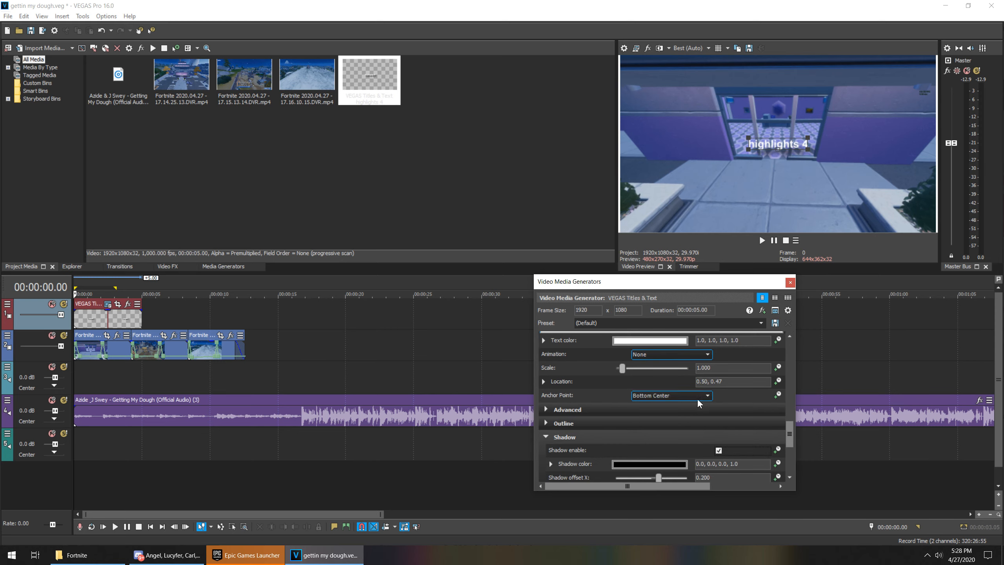
scroll(680, 407, up, 10)
click(602, 351)
click(790, 283)
Trim the "highlights 4" title event so it ends together with the first Fortnite clip.
scroll(139, 320, up, 5)
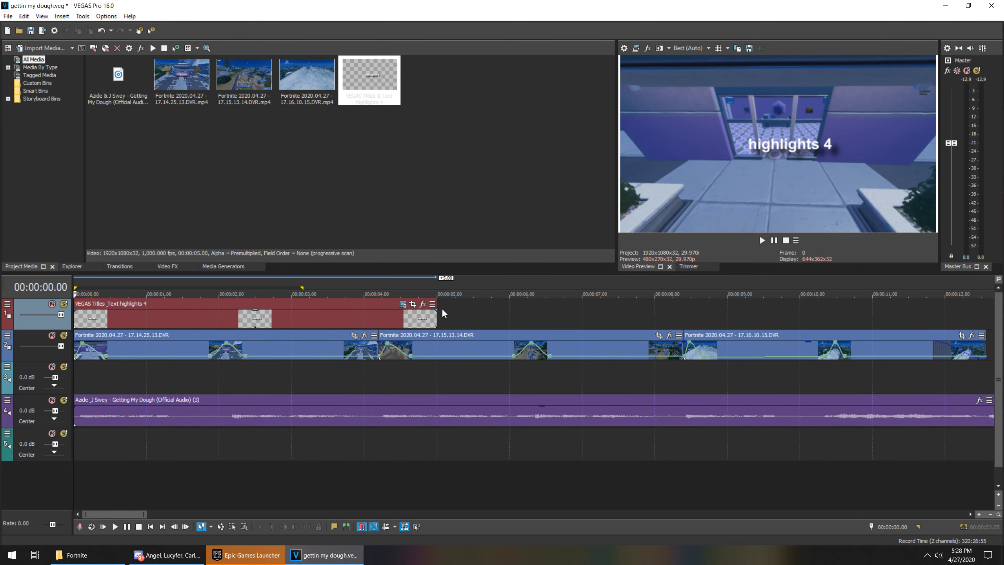
drag(437, 314, 376, 321)
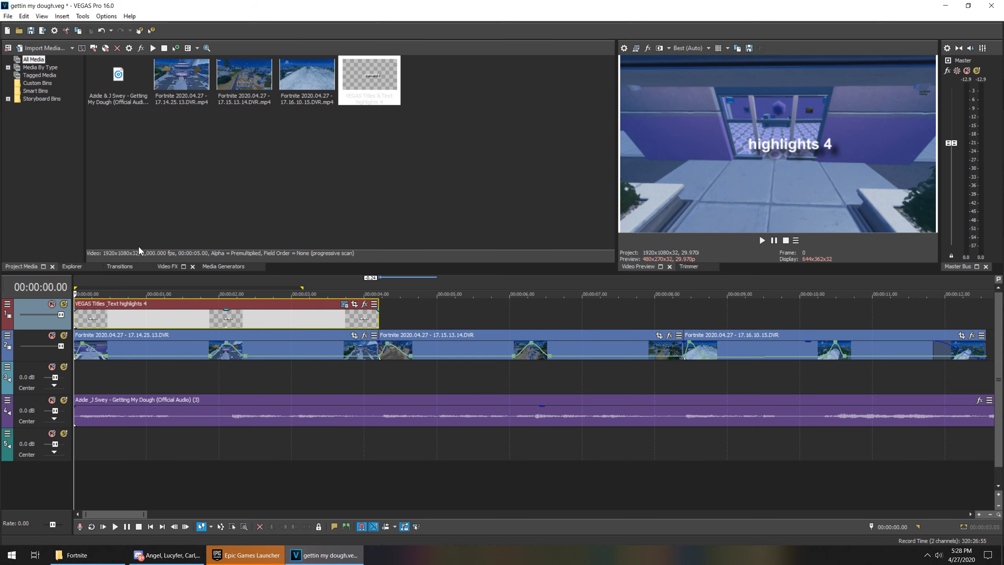
click(354, 304)
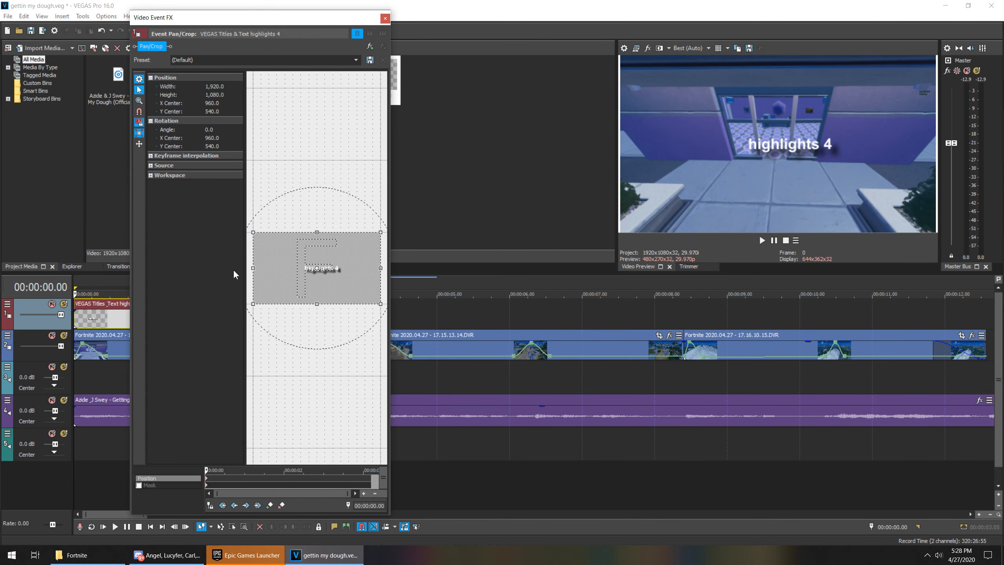
scroll(295, 363, down, 3)
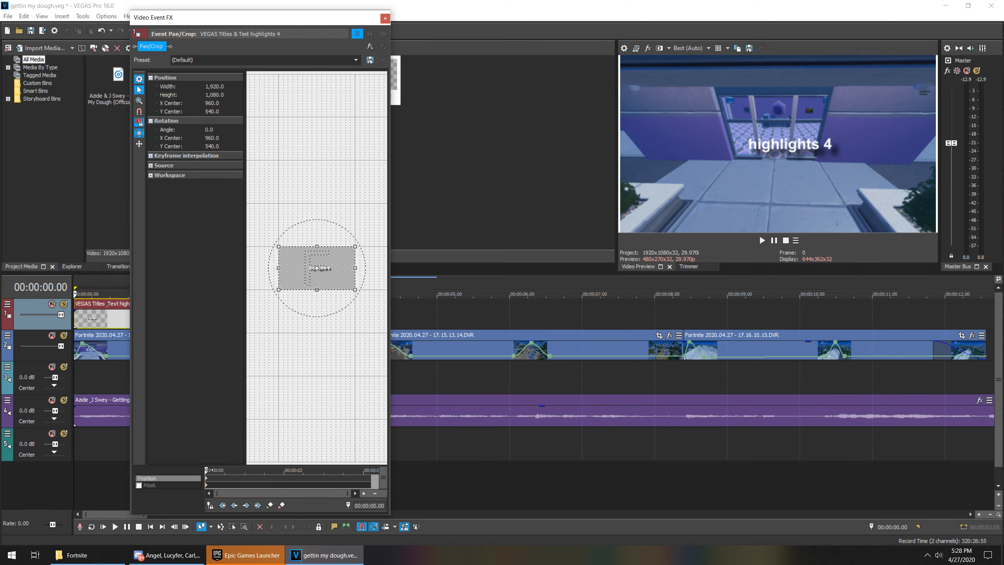
click(385, 18)
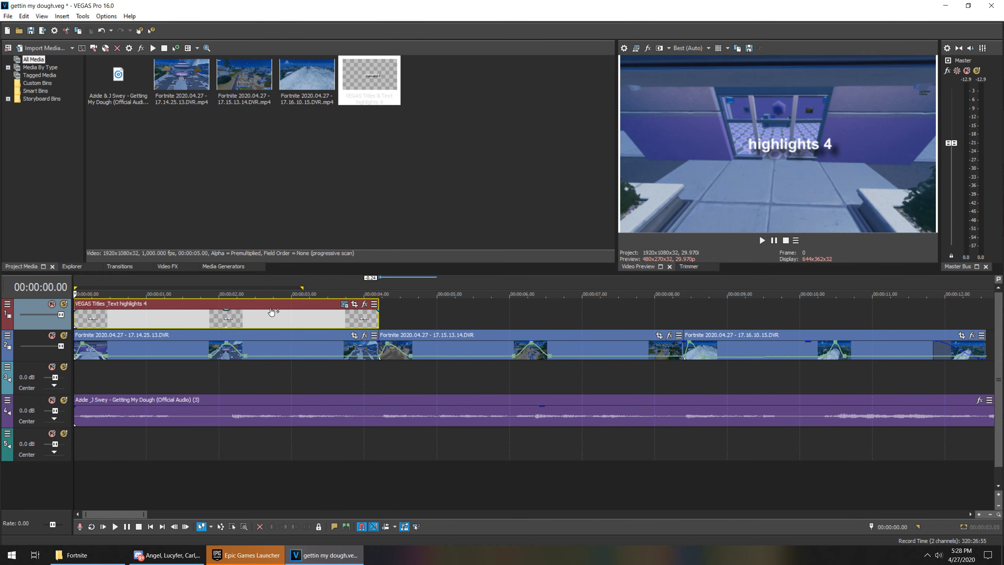
Keyframe the "highlights 4" title's Pan/Crop at 00:00:04.06, enlarging the crop frame to about 3,033 by 1,706 for a slow zoom-out.
click(354, 305)
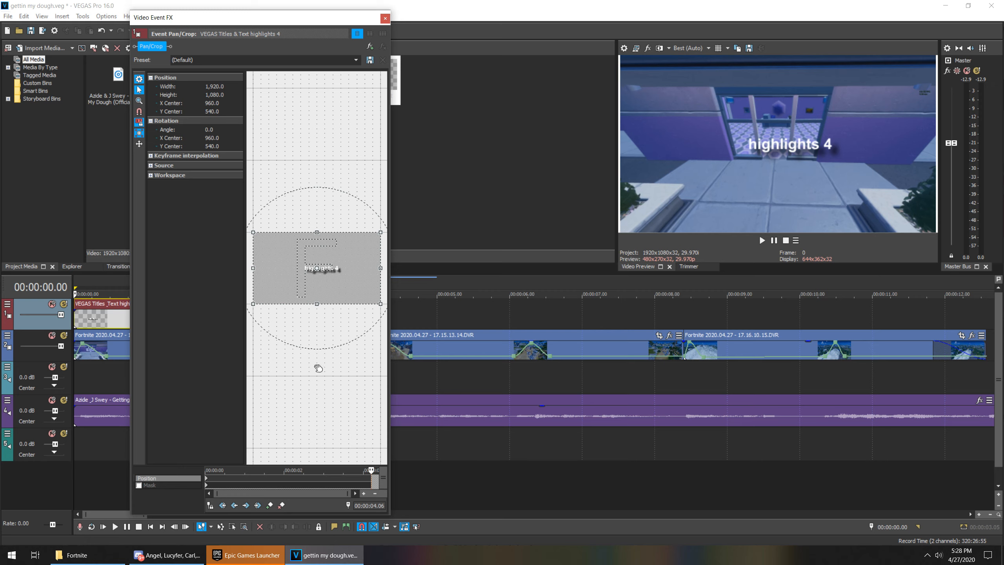
scroll(318, 368, down, 4)
drag(279, 288, 259, 301)
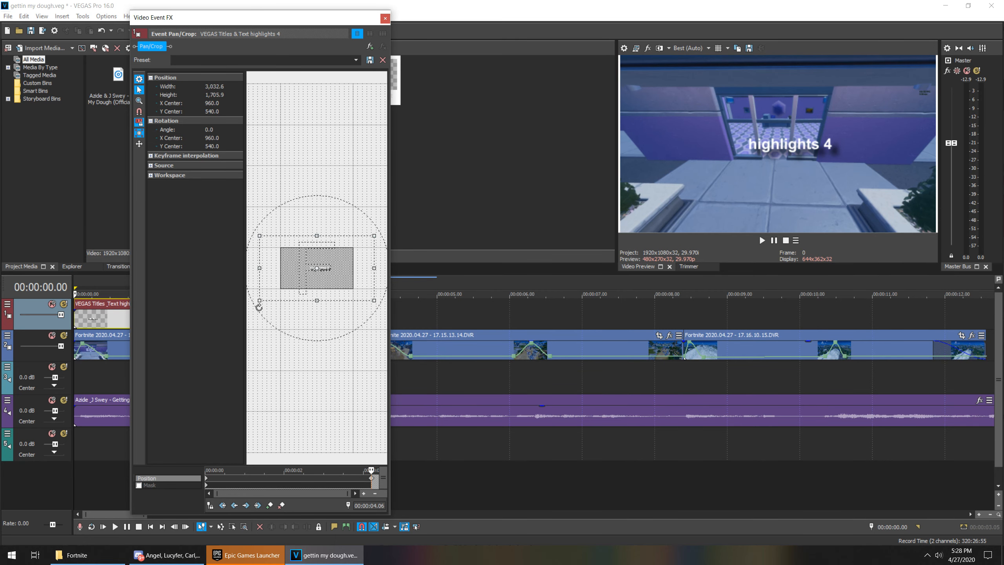
click(385, 18)
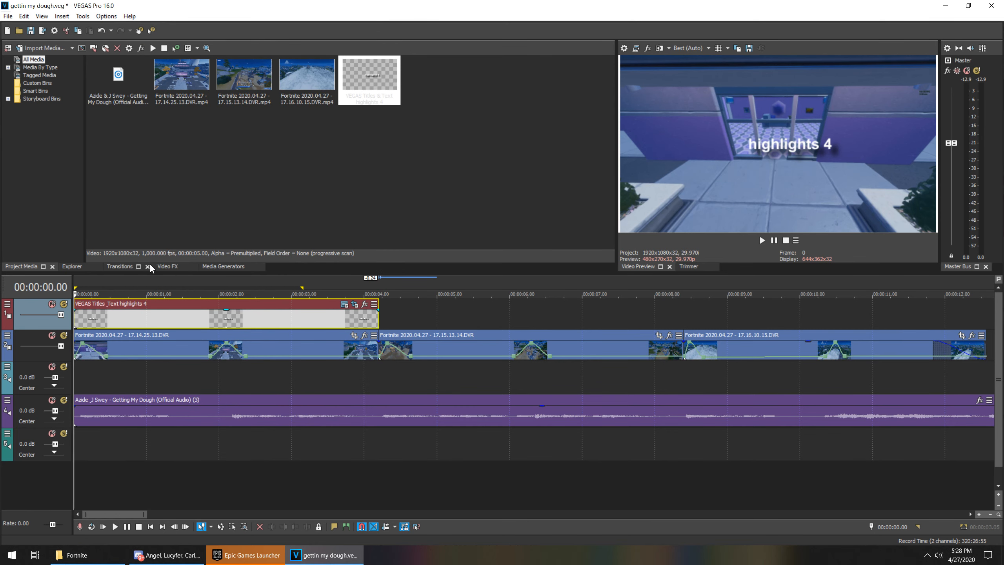
Search the video effects for "warp" and apply the default S_WarpWaves2 effect to the "highlights 4" title.
click(166, 267)
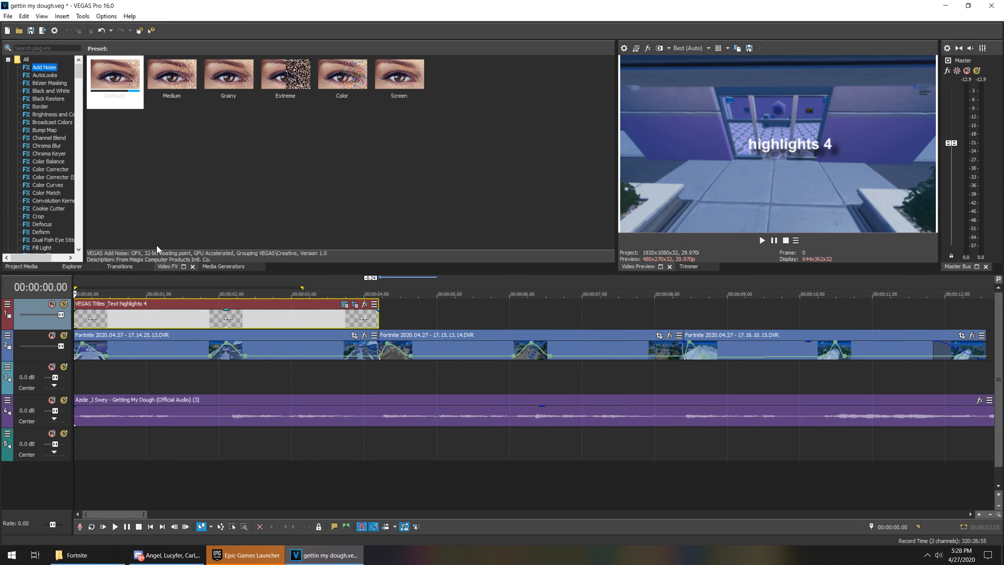
click(47, 48)
text(w)
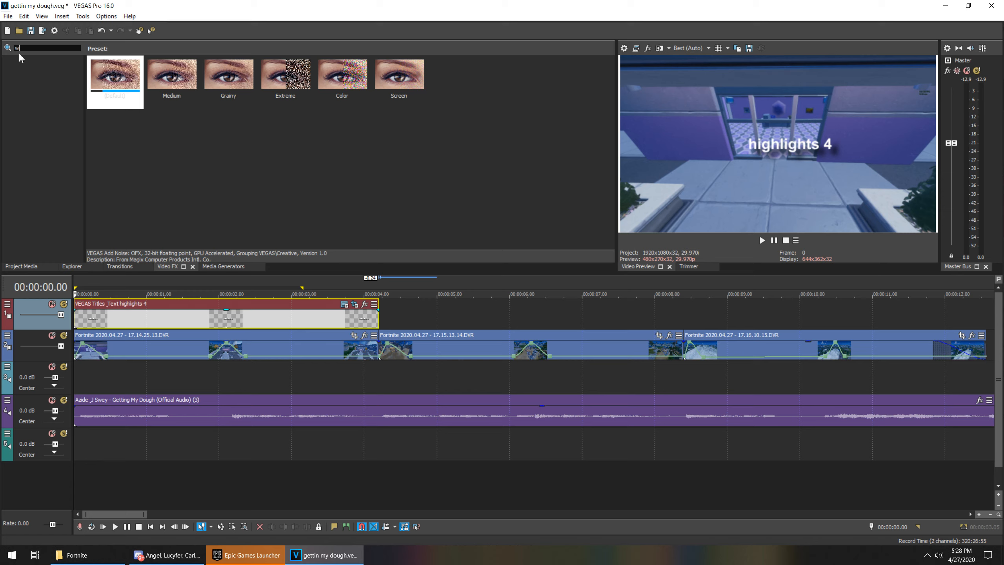
text(arp)
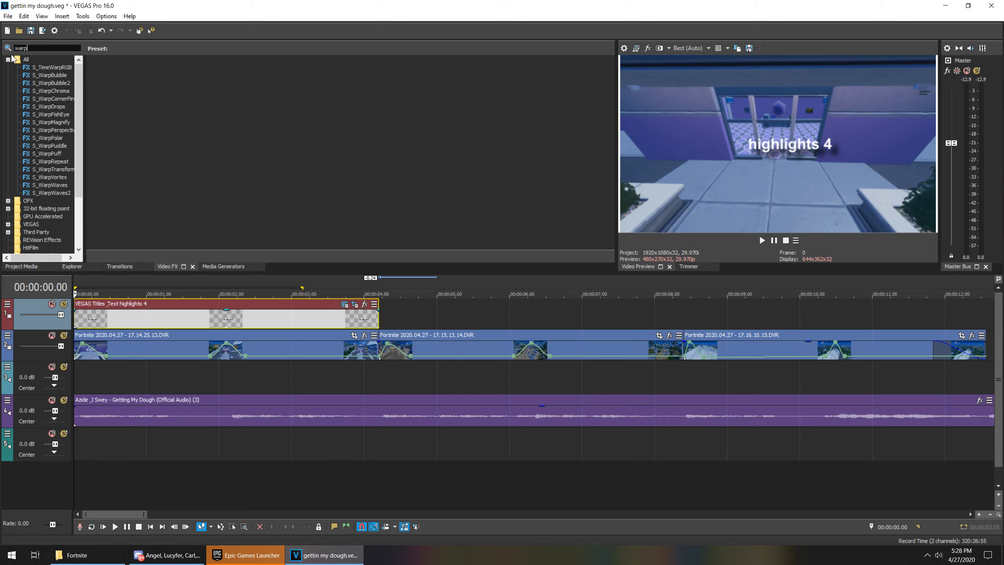
click(50, 192)
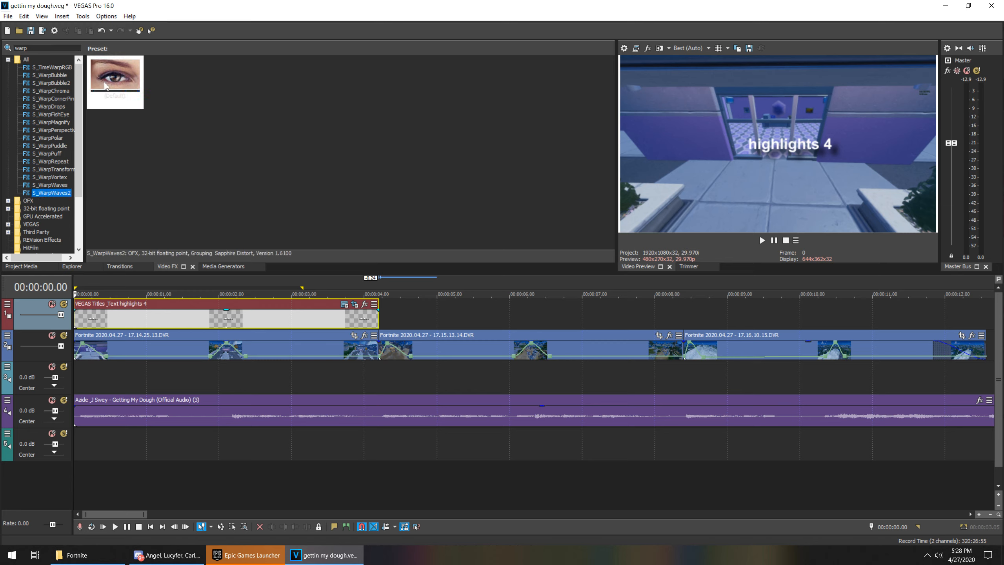
drag(118, 71, 149, 316)
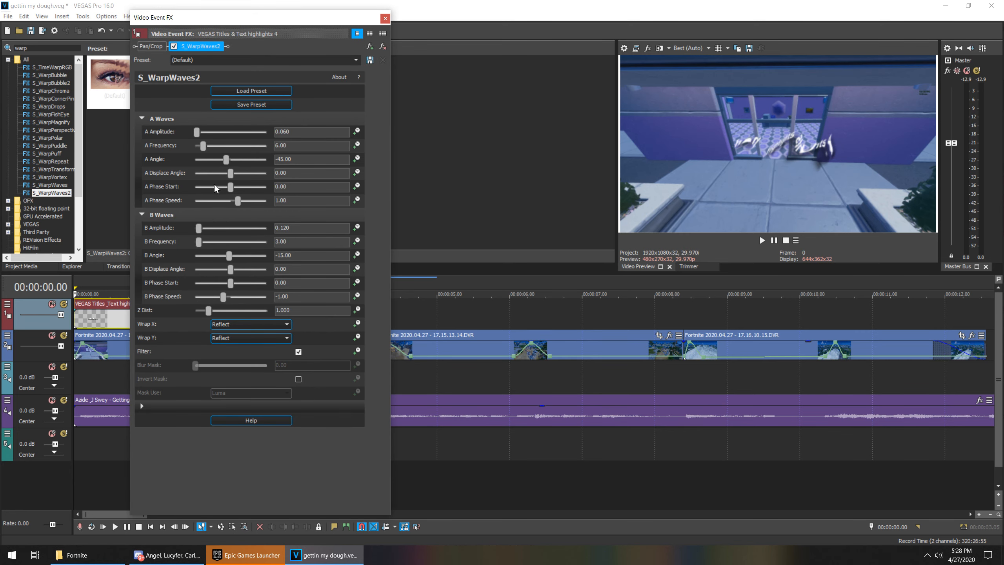
Load the Text Edit preset into the title's S_WarpWaves2 effect and edit its A Amplitude value.
click(260, 94)
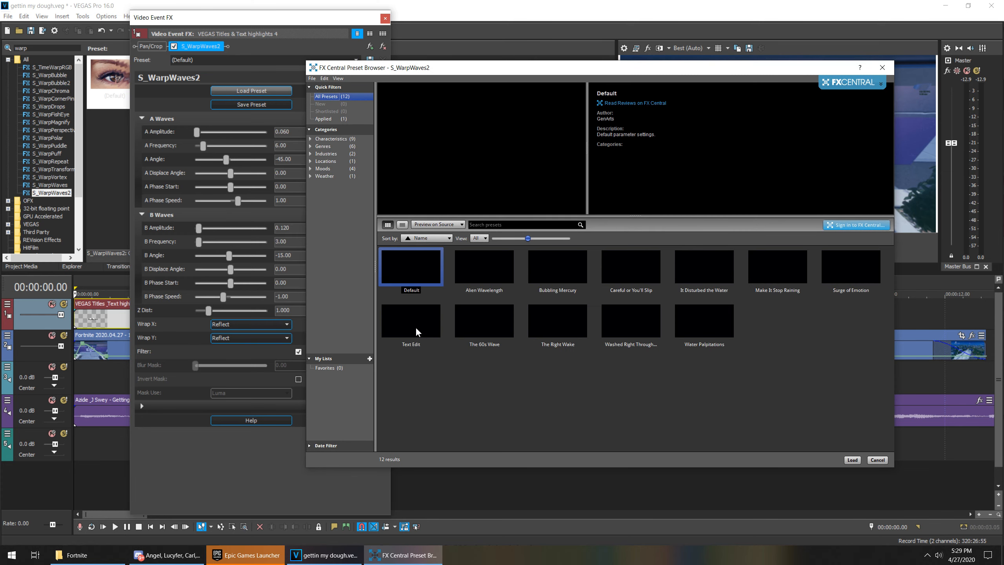
click(414, 323)
double_click(413, 321)
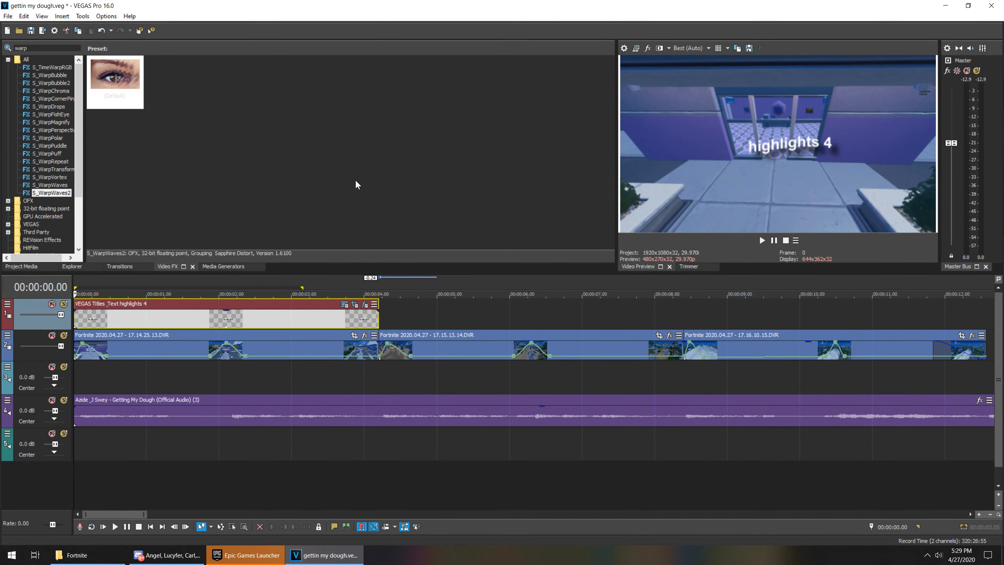
click(364, 305)
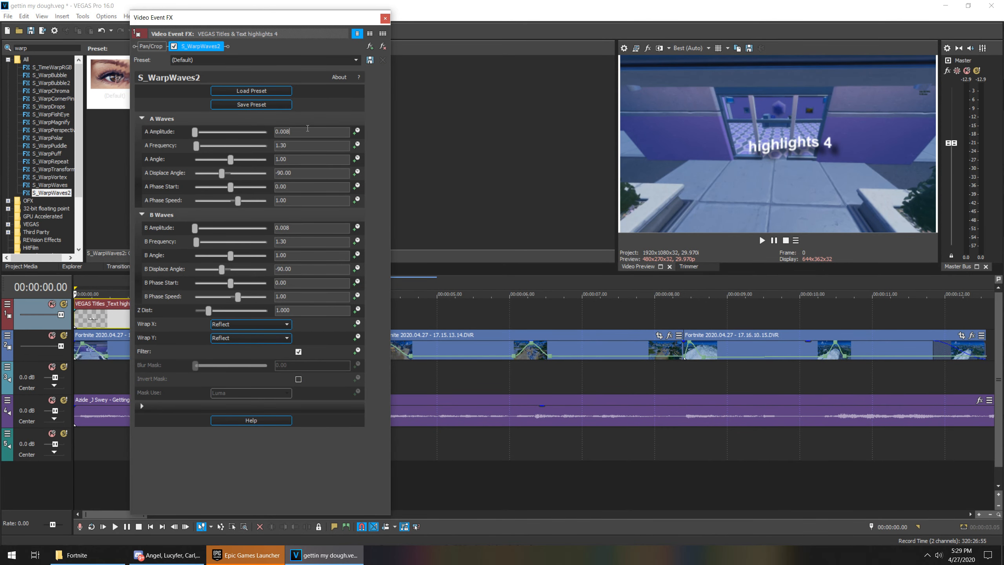
text(1)
key(Return)
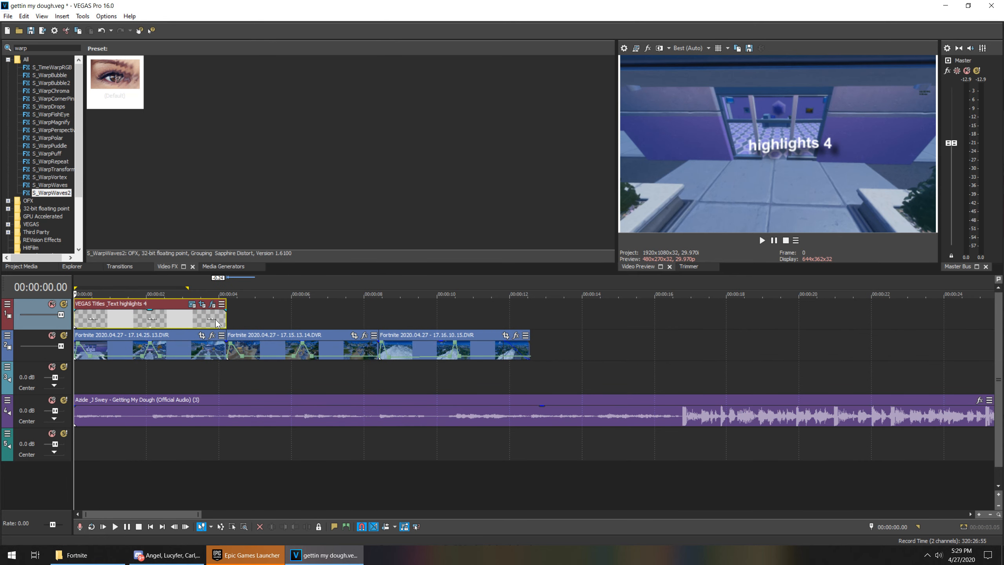
Insert a second text event on track 1 at 00:00:04.06, directly after the first title, reading "edited by me".
click(227, 319)
click(62, 15)
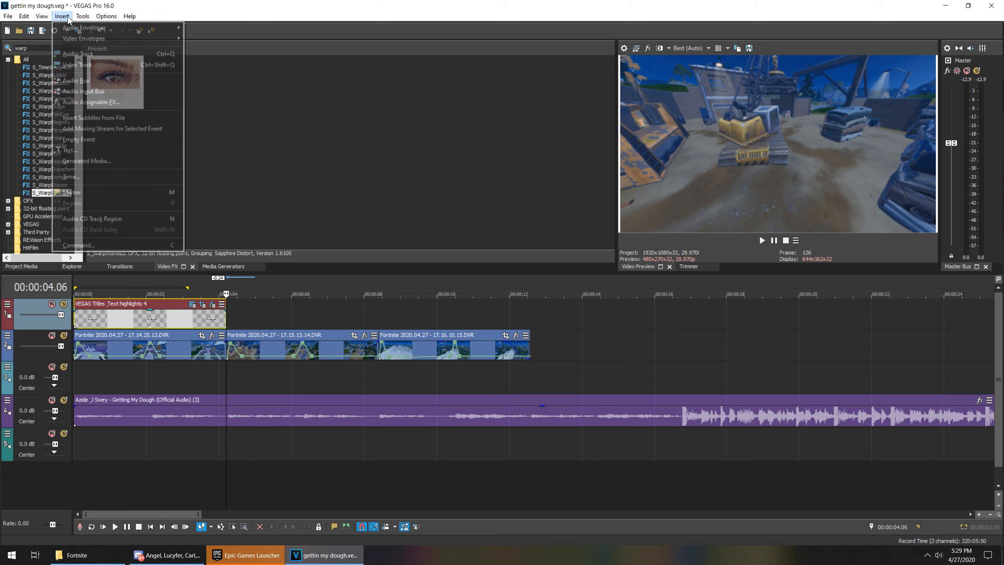
mouse_move(106, 16)
mouse_move(62, 16)
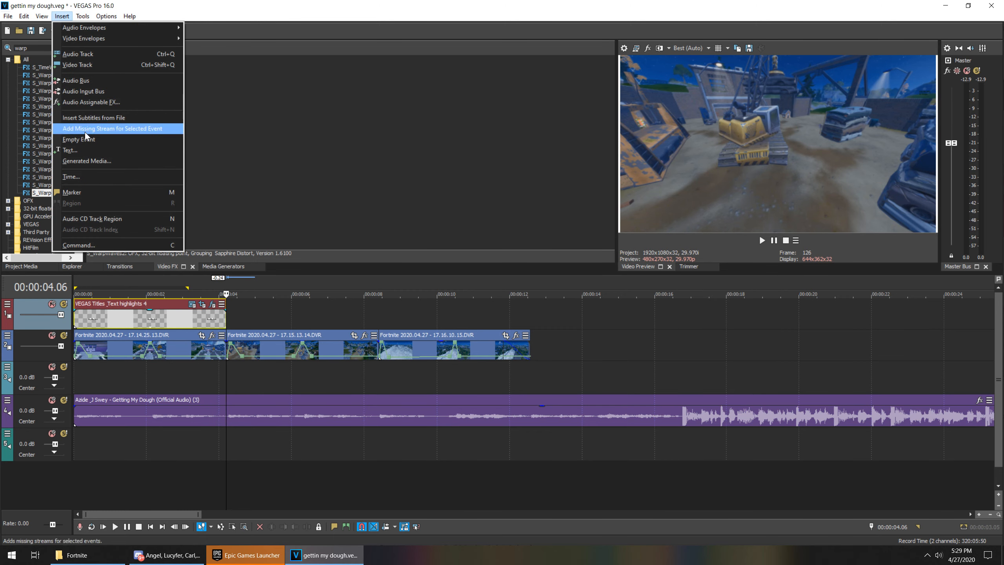
click(85, 151)
drag(734, 390, 441, 387)
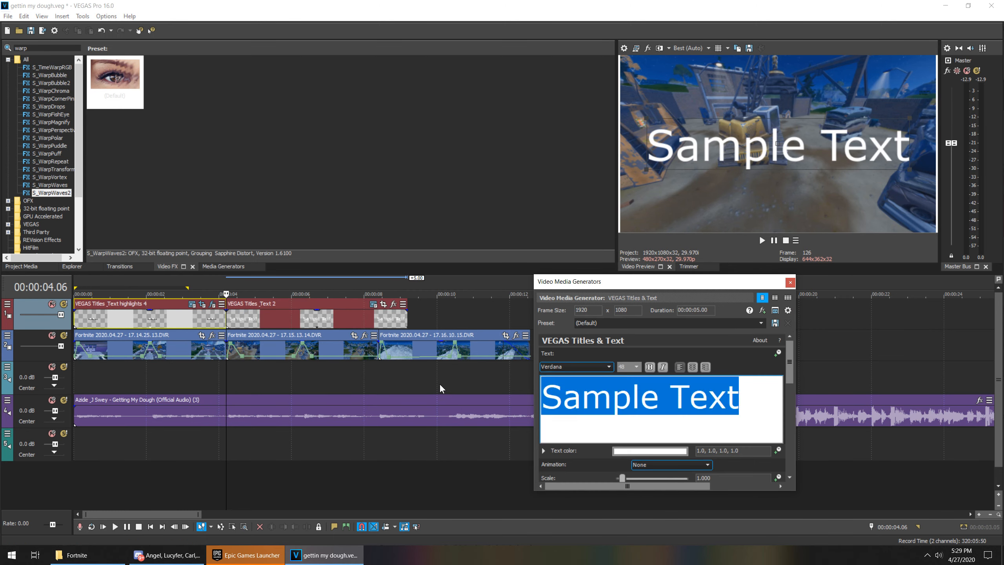
text(edited)
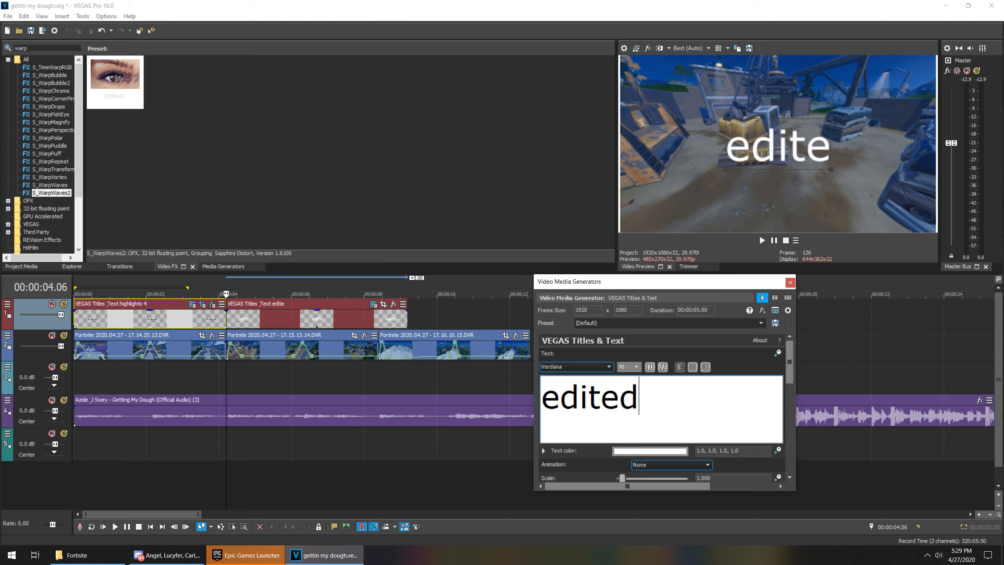
text( by cr)
key(BackSpace)
key(BackSpace)
text(me)
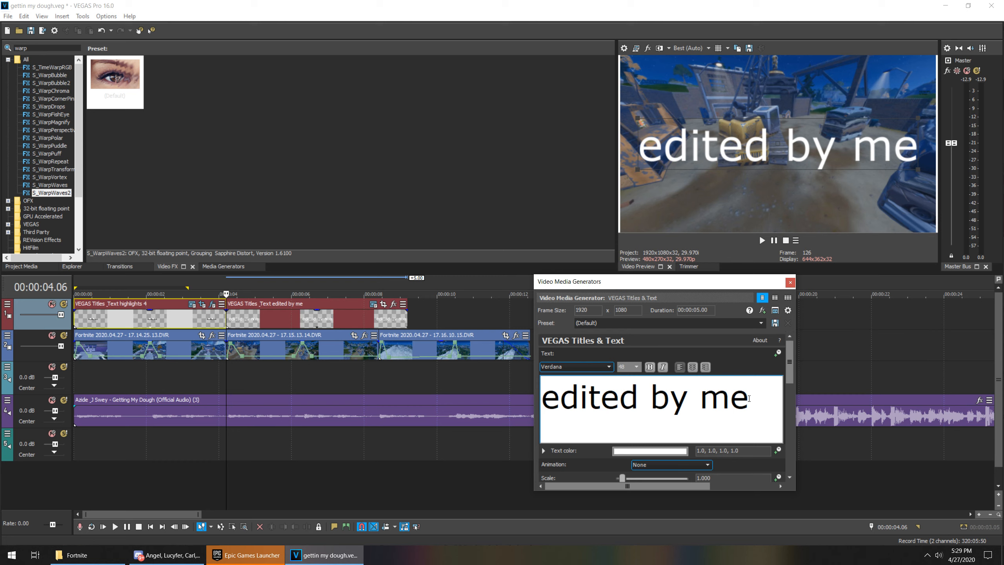
Set the whole "edited by me" title to font size 12 and the Arial font.
key(ctrl+a)
click(636, 367)
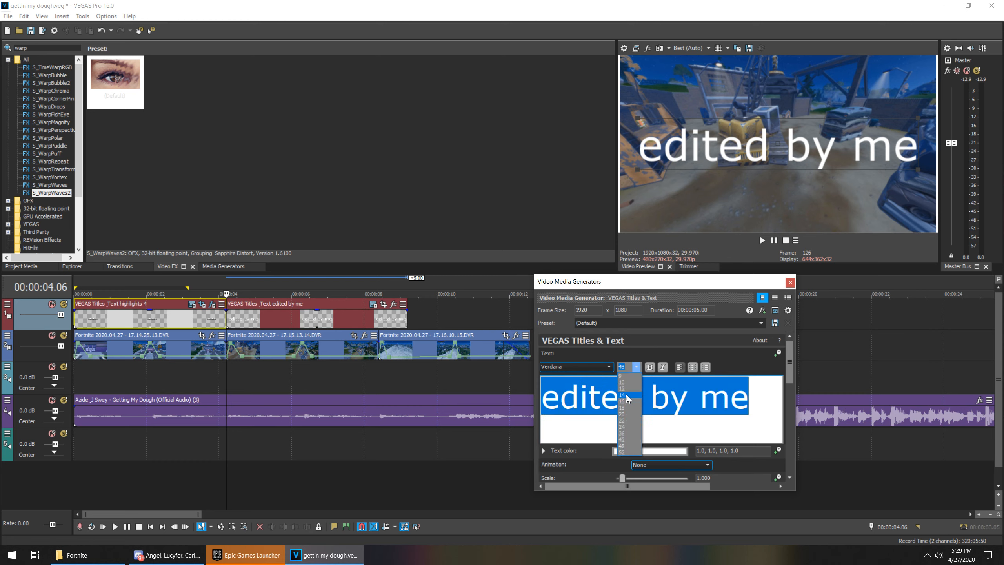
click(626, 390)
click(605, 367)
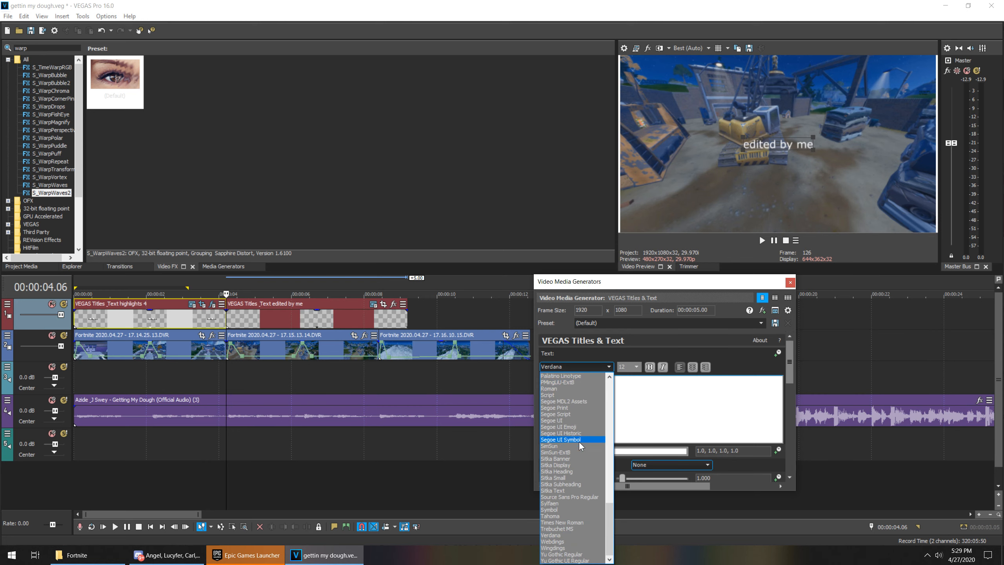
click(644, 237)
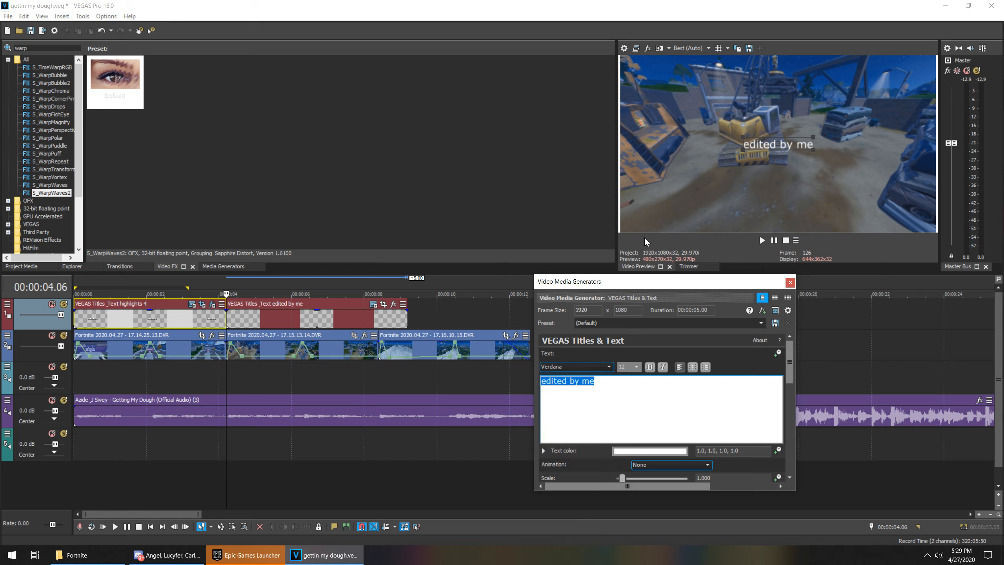
click(608, 366)
scroll(565, 464, up, 20)
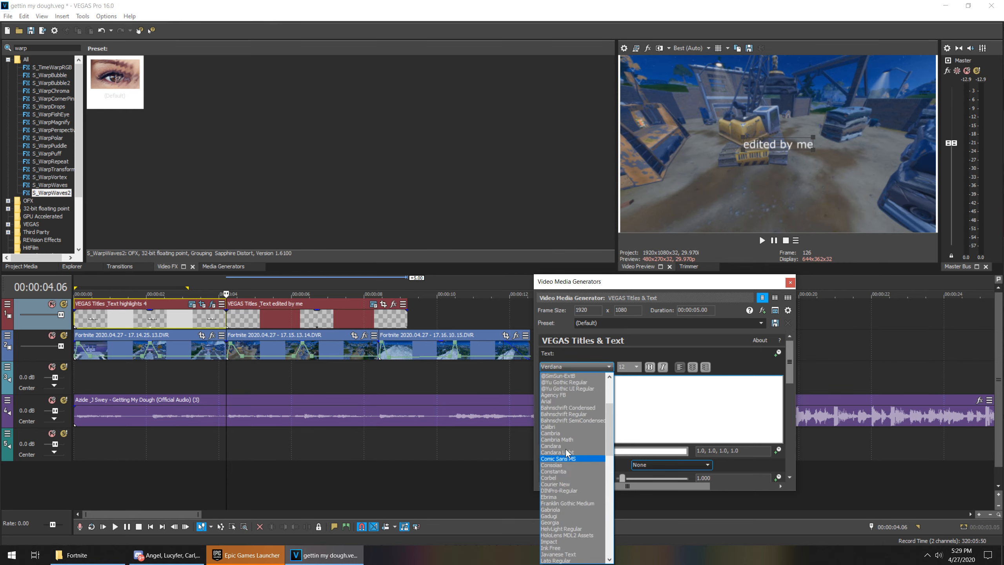
click(558, 403)
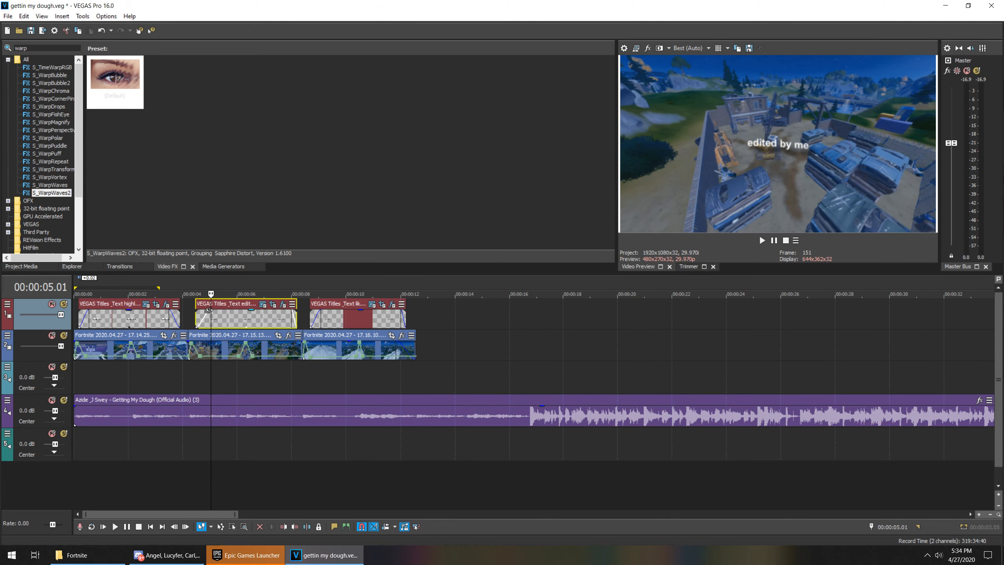
Check the gap between the last clip's end and the song's beat drop, playing back from 00:00:12.17.
scroll(490, 352, down, 1)
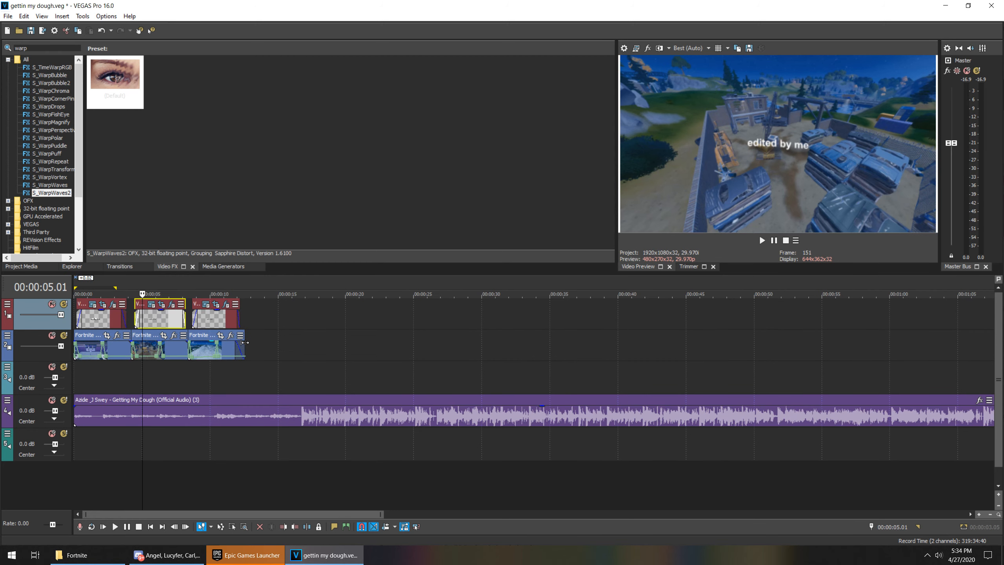
click(243, 342)
click(304, 394)
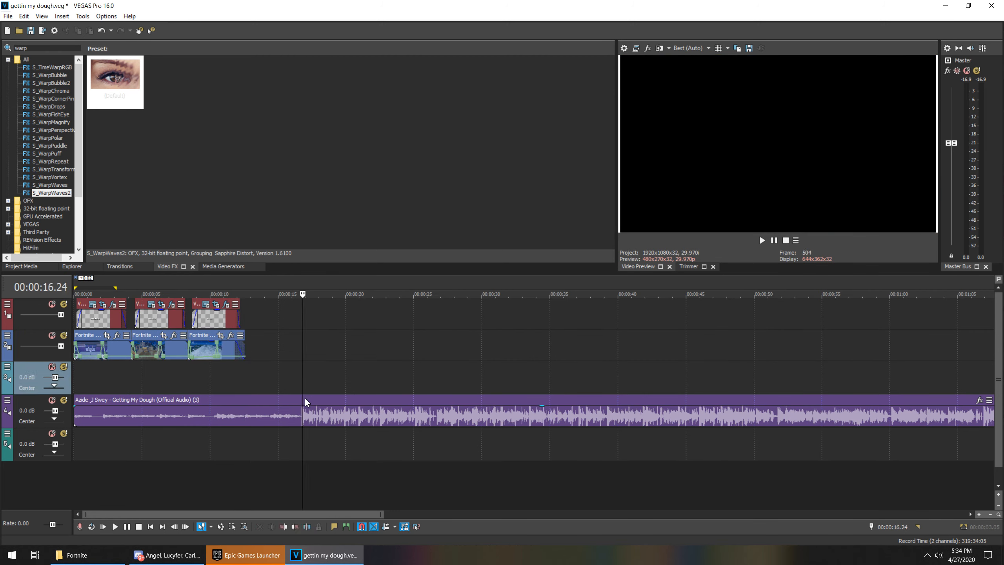
click(245, 348)
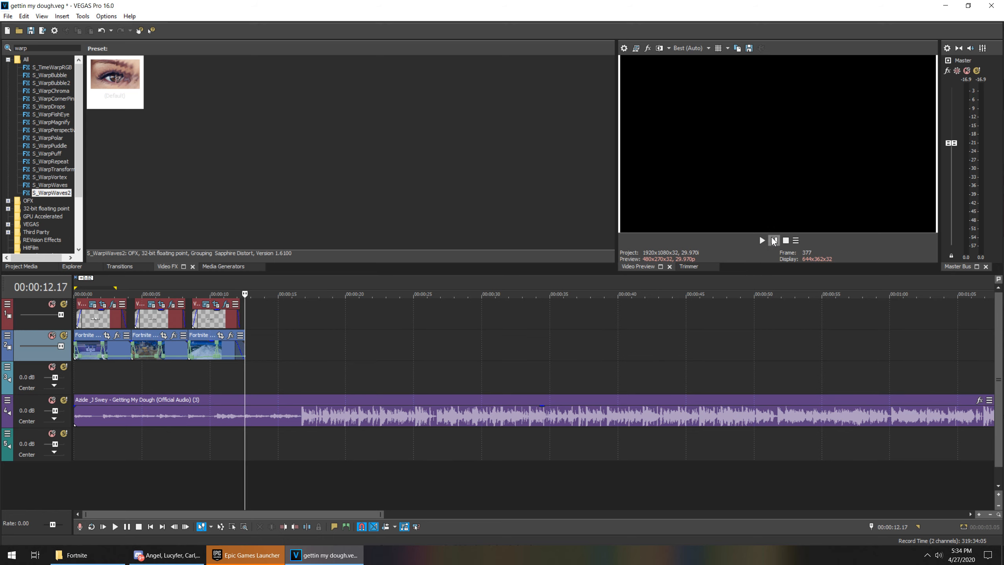
click(773, 241)
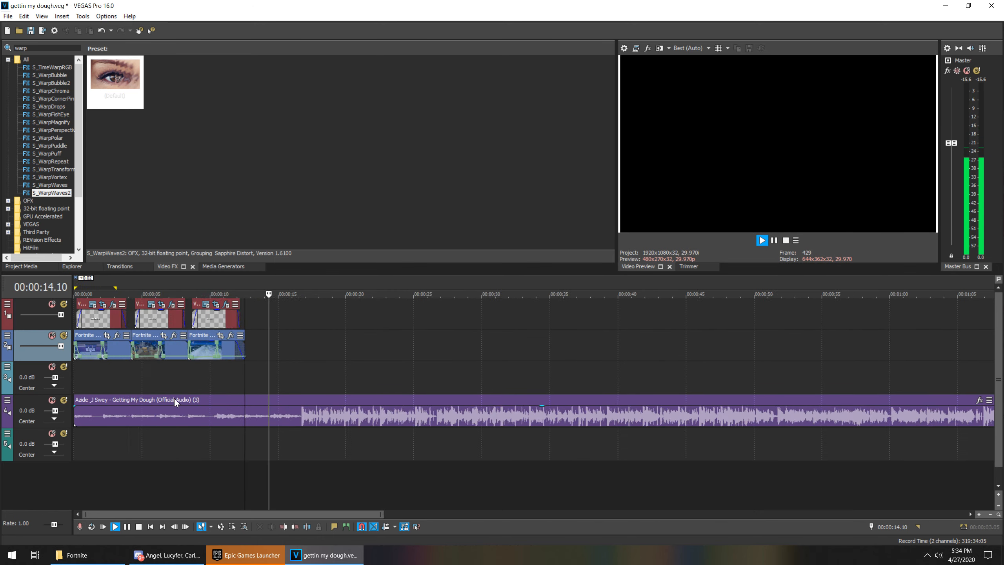
scroll(174, 399, up, 2)
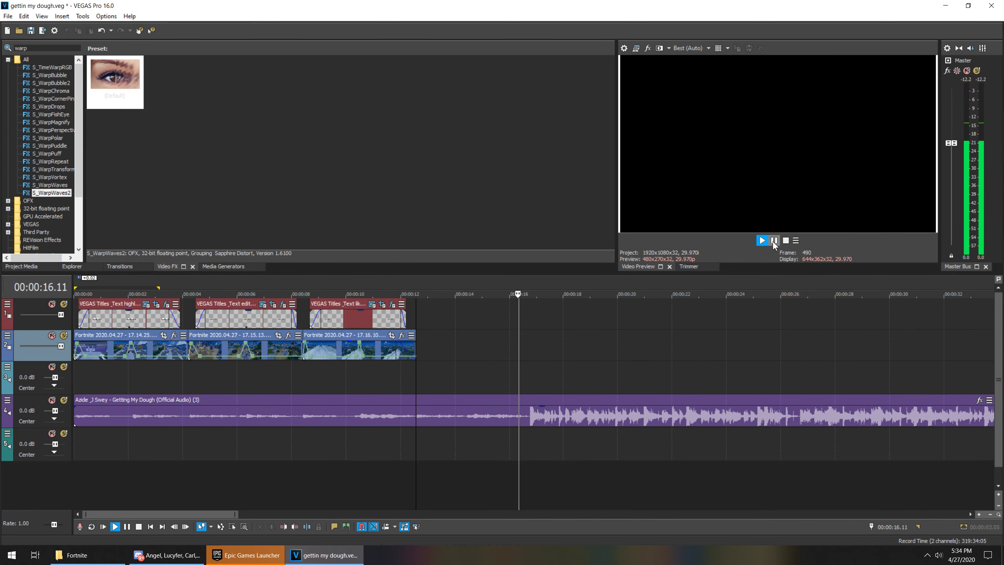
Stop playback and place a marker at the song's beat drop, 00:00:16.23, leaving the cursor on it.
click(773, 241)
key(m)
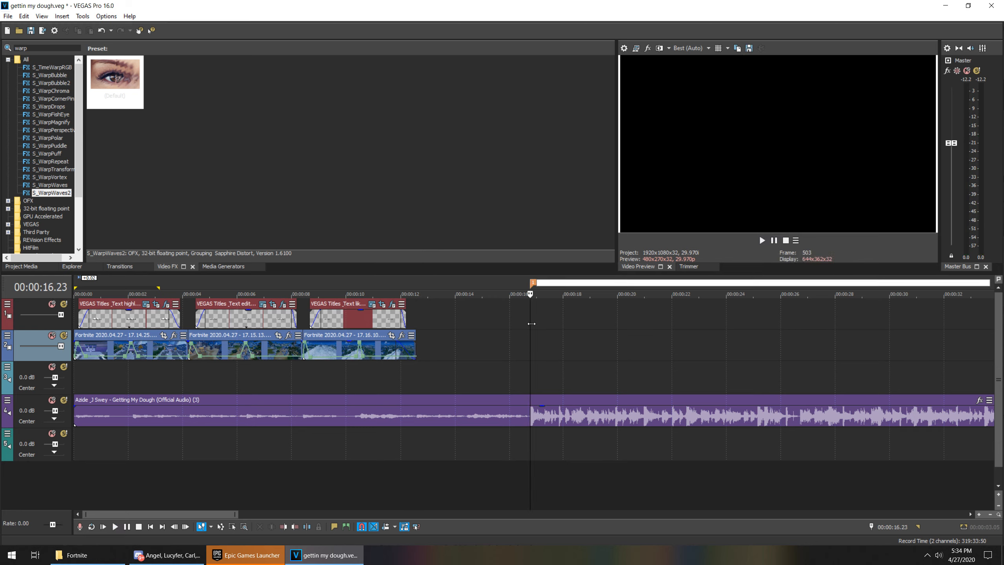
click(513, 322)
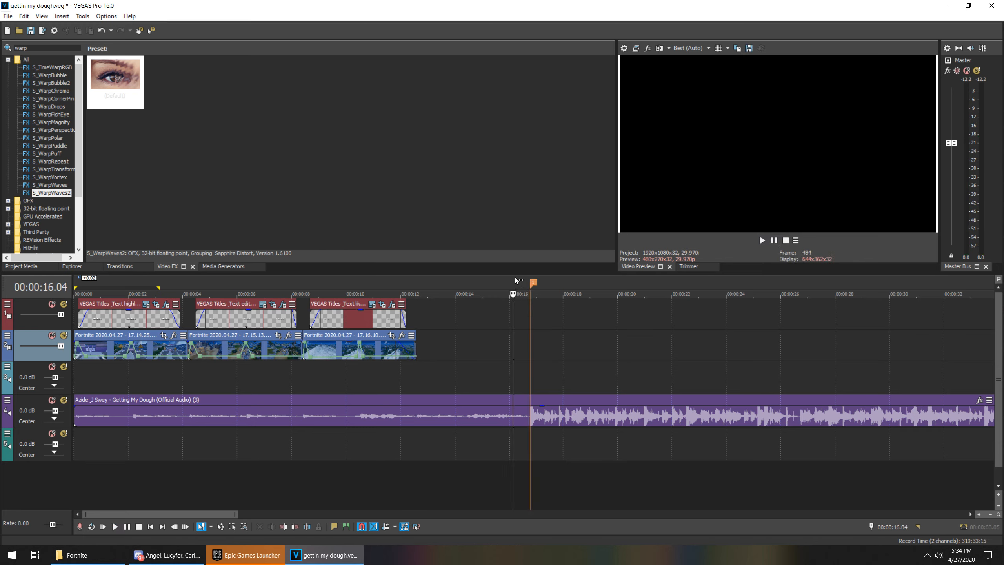
click(532, 336)
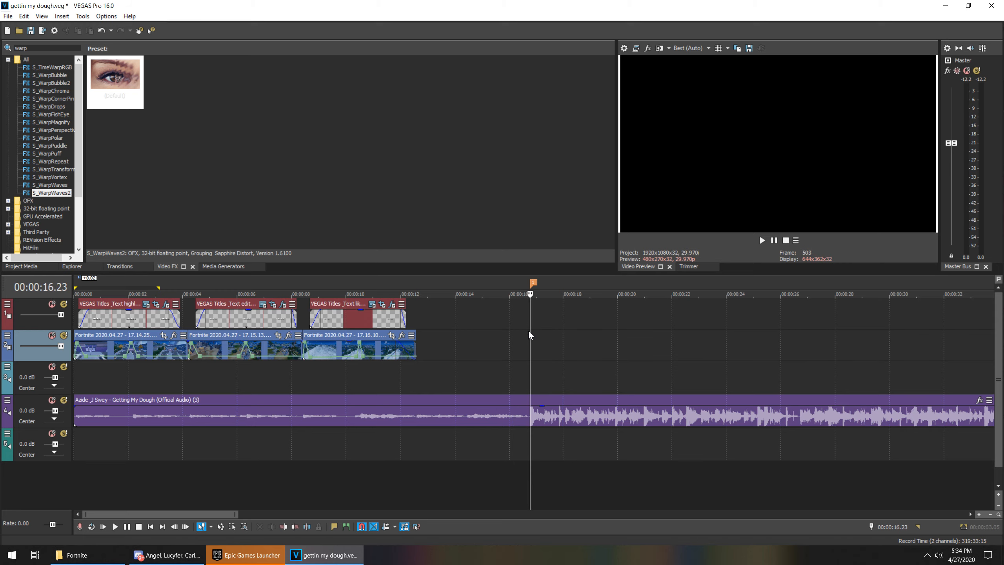
click(526, 325)
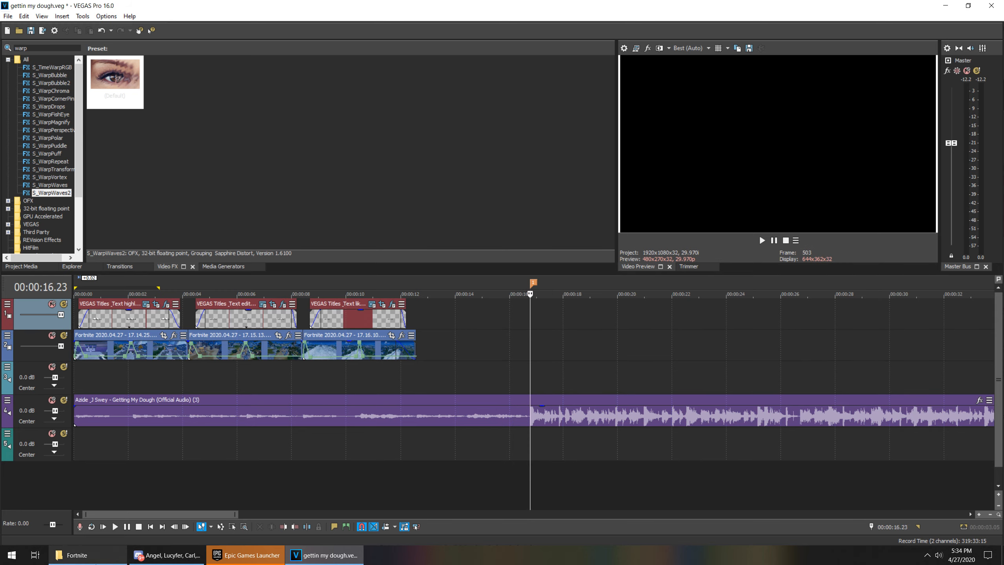
Import "Fortnite 2020.04.25 - 18.19.03.04.DVR" from the Fortnite videos folder and place it on track 2 after the last clip.
click(85, 563)
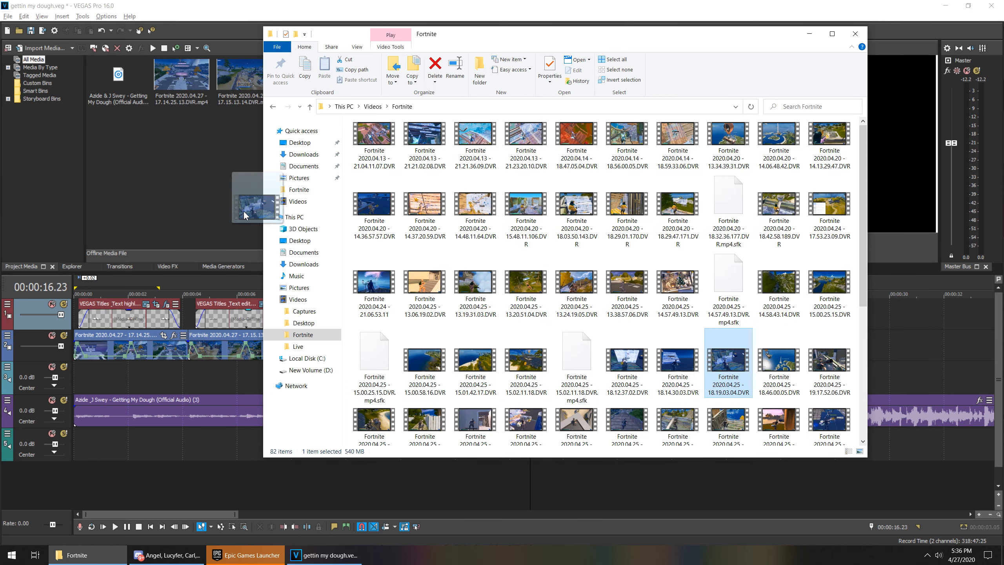
drag(257, 198, 208, 153)
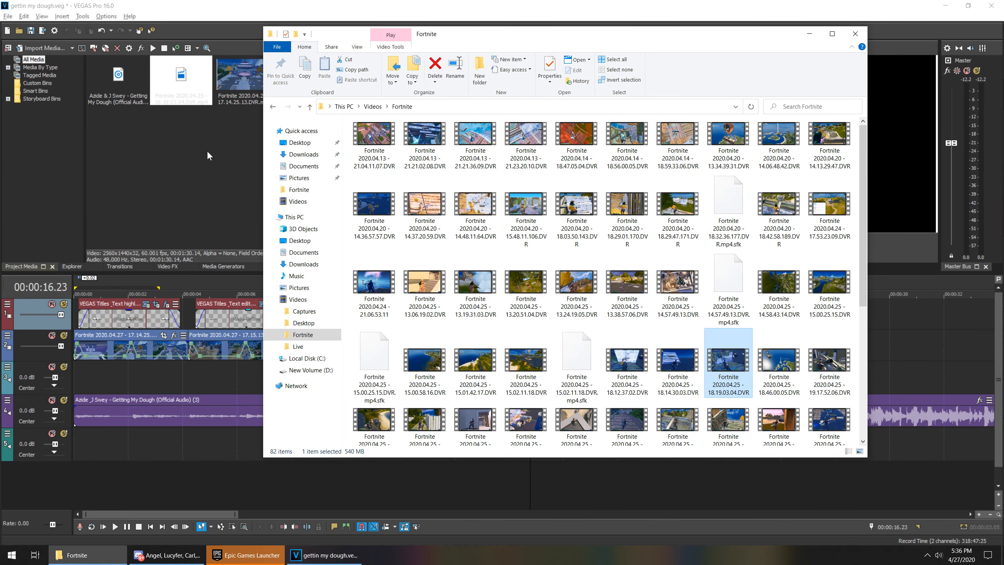
click(229, 5)
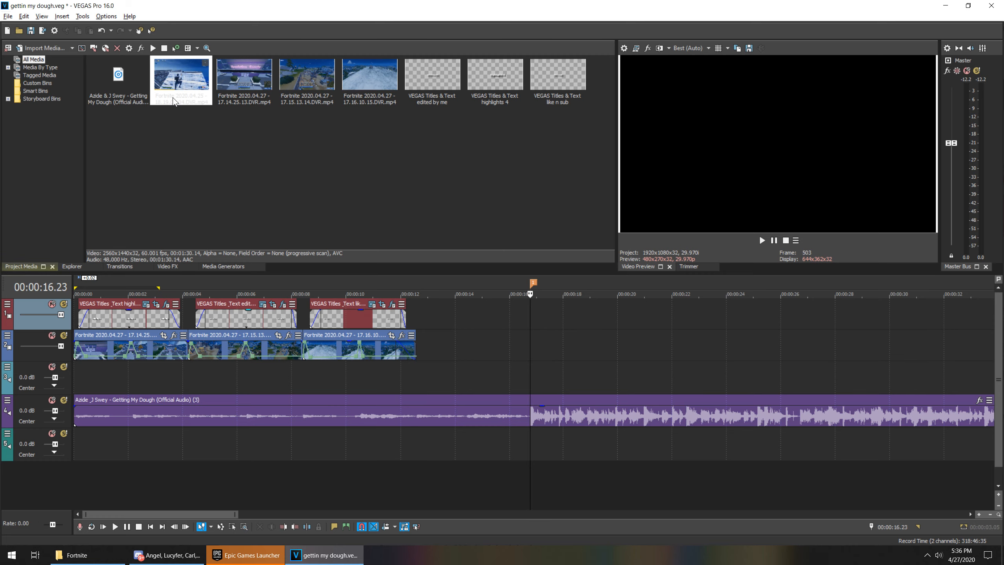
drag(173, 101, 445, 346)
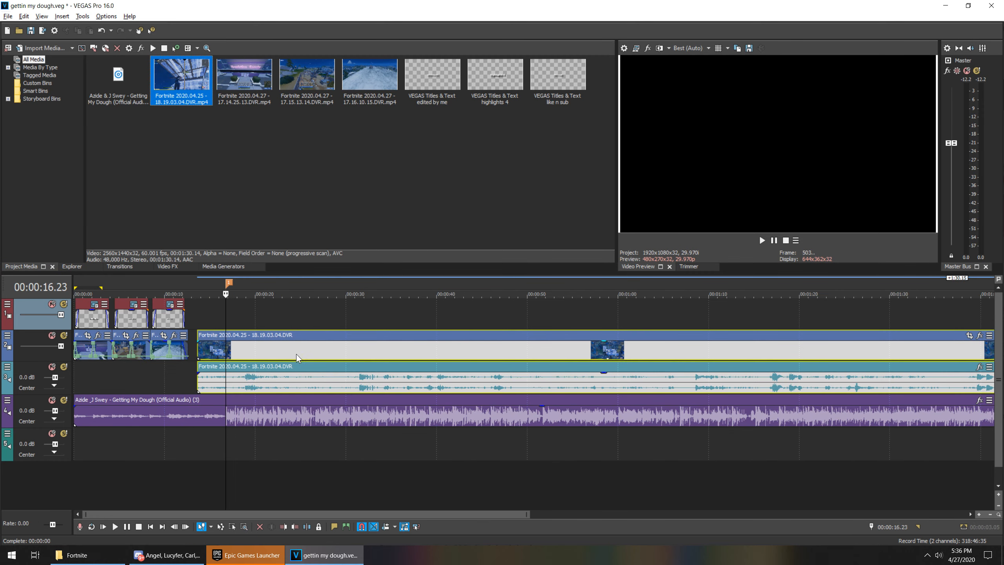
Disable resample and turn off maintain aspect ratio for the newly added video event on track 2.
click(266, 355)
right_click(266, 355)
click(284, 537)
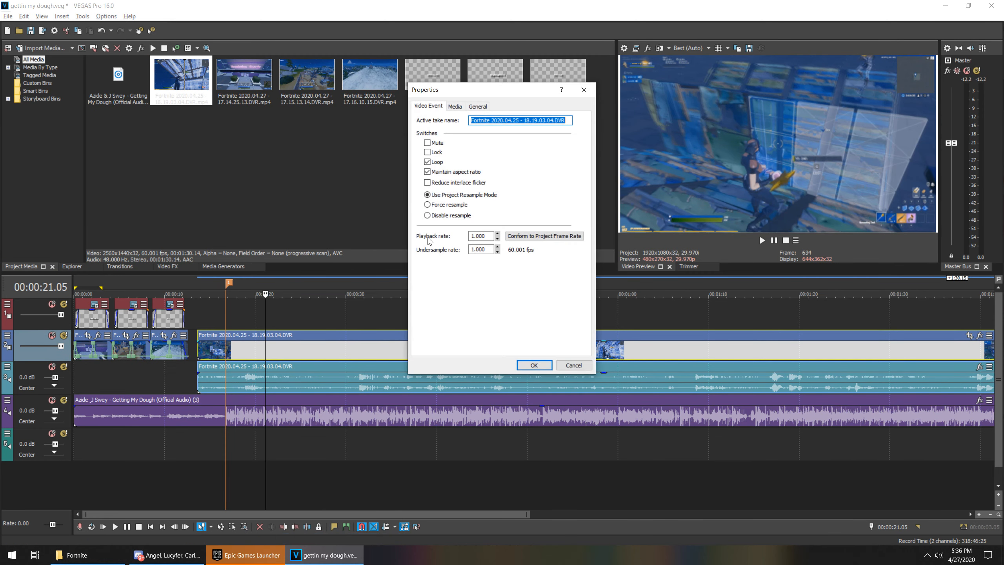
click(428, 216)
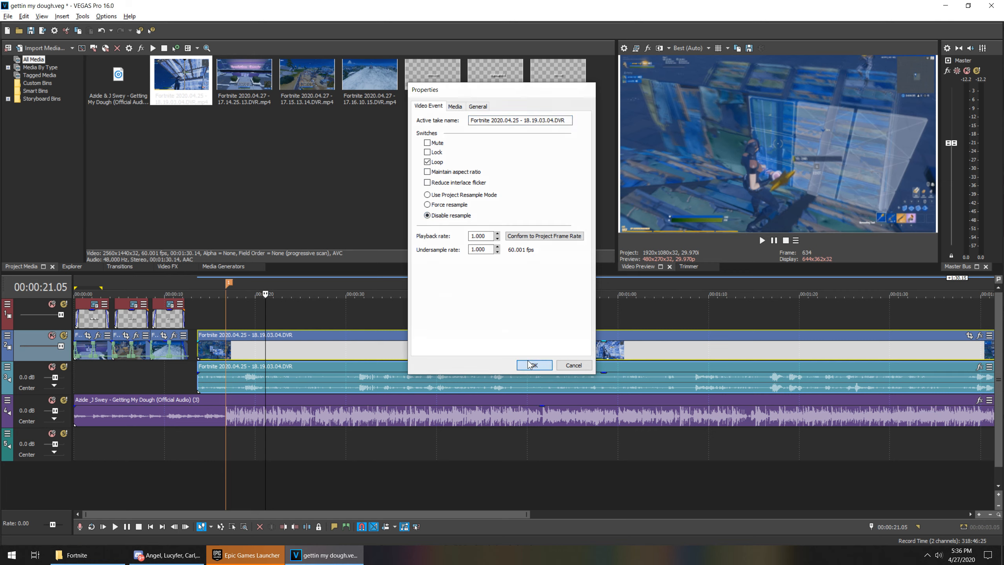
click(533, 365)
Trim both ends of the new clip and its audio, keeping a section about 4.4 seconds long that starts at the shot.
drag(200, 349, 782, 356)
drag(674, 358, 787, 350)
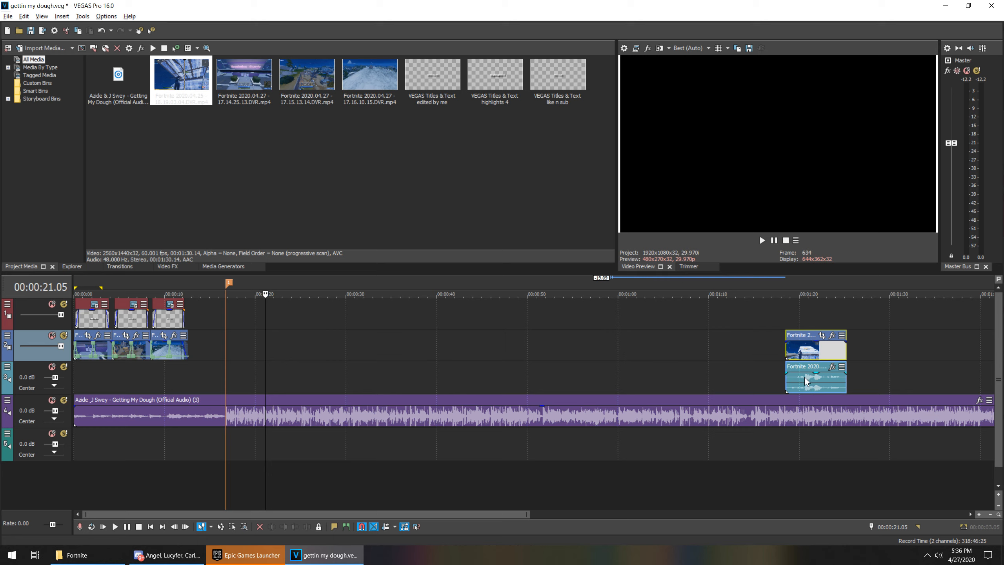
drag(786, 354, 807, 339)
click(787, 357)
scroll(788, 356, up, 5)
drag(686, 350, 682, 350)
scroll(607, 349, down, 3)
scroll(571, 351, up, 3)
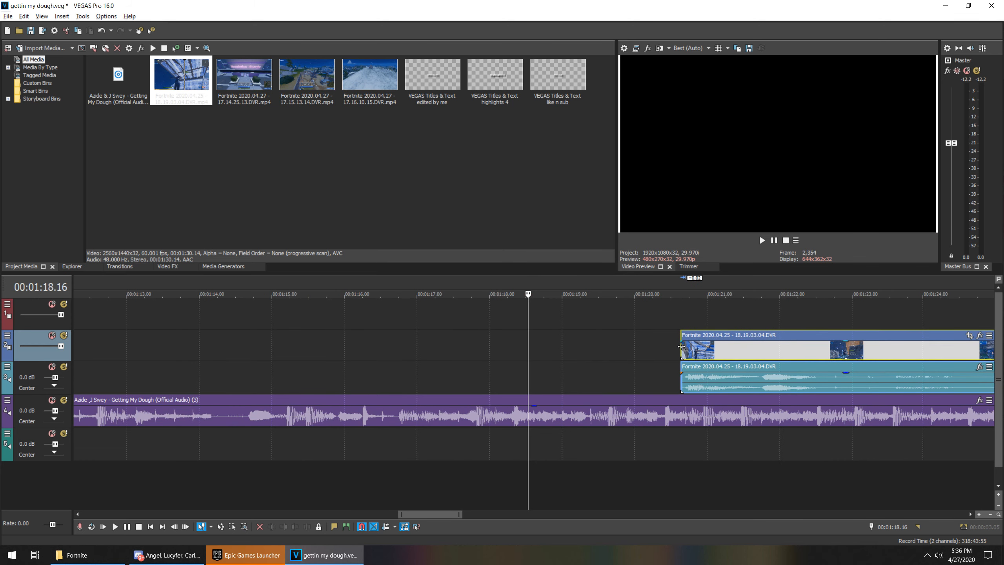
drag(683, 346, 692, 345)
scroll(568, 371, down, 8)
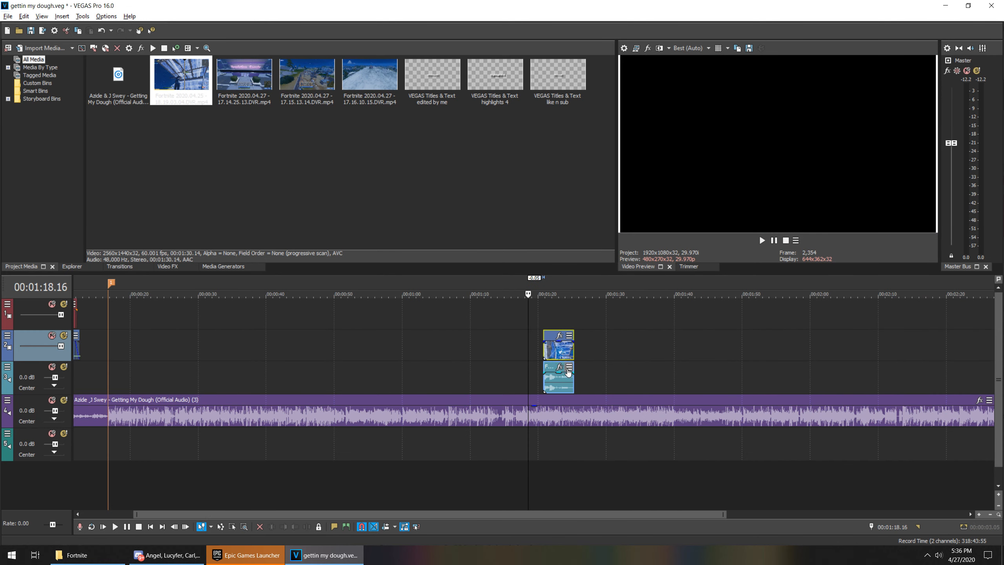
Move the trimmed clip and its audio so that they start at the beat-drop marker at 00:00:16.23.
mouse_move(548, 350)
mouse_down()
mouse_move(165, 338)
mouse_move(125, 348)
mouse_move(156, 350)
mouse_move(125, 353)
mouse_up()
click(114, 313)
click(109, 313)
scroll(199, 345, down, 2)
scroll(221, 344, up, 3)
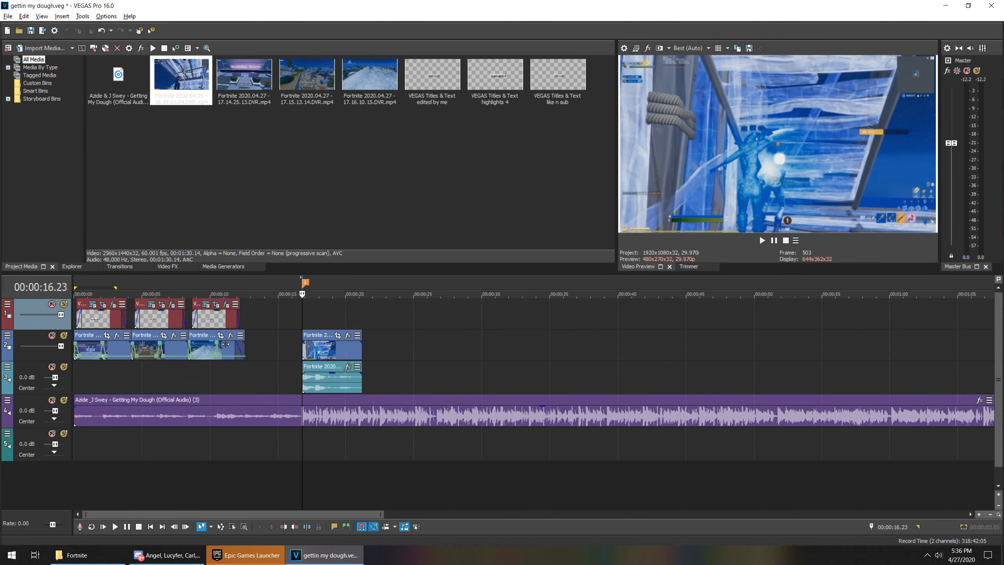
Extend the clip's start back to the previous clip's end and add a fade-in of 00:00:00.23.
scroll(460, 367, up, 4)
drag(529, 346, 341, 342)
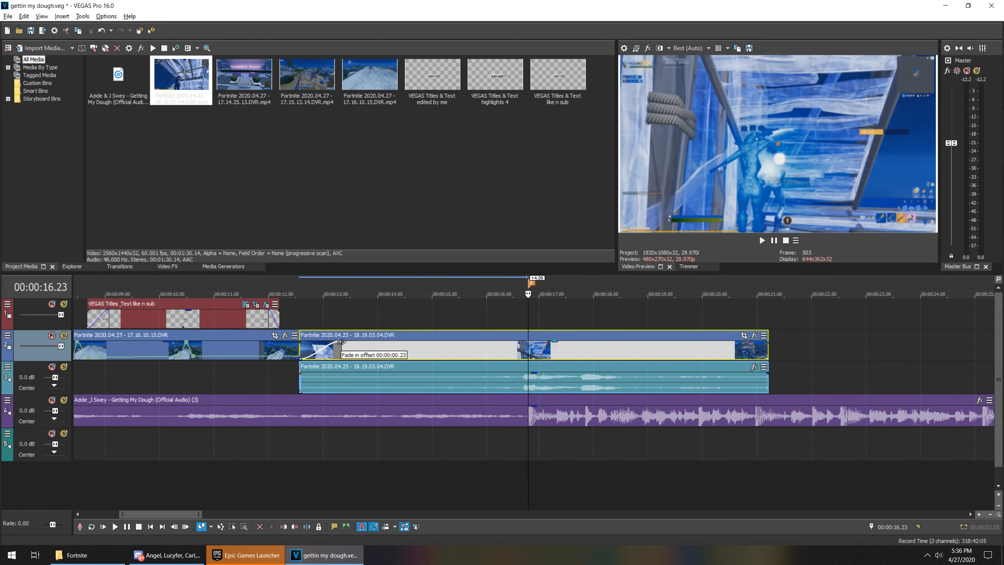
click(425, 346)
click(467, 348)
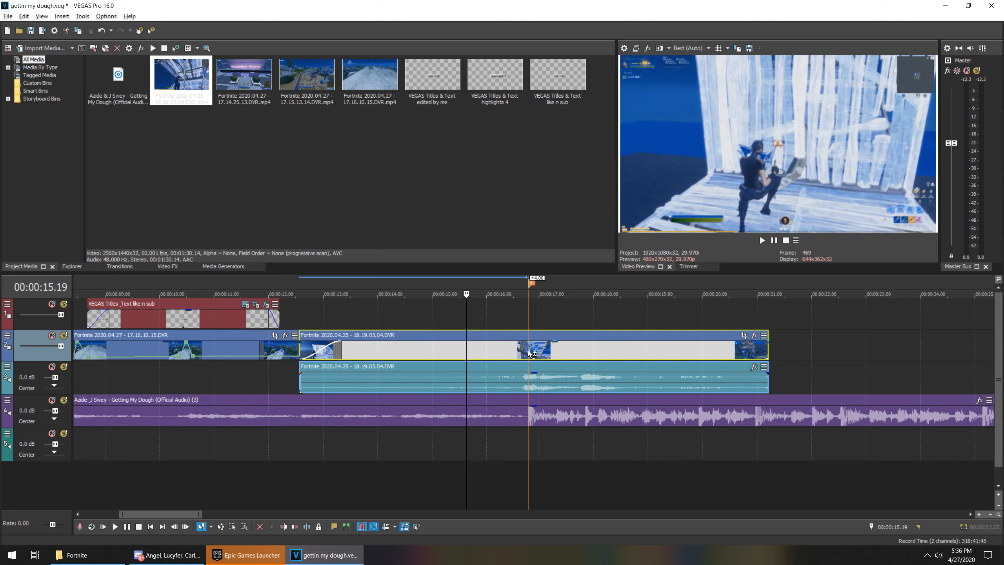
Play back the new clip across the beat drop and lower the volume of track 3 to -8.7 dB.
click(404, 351)
click(760, 241)
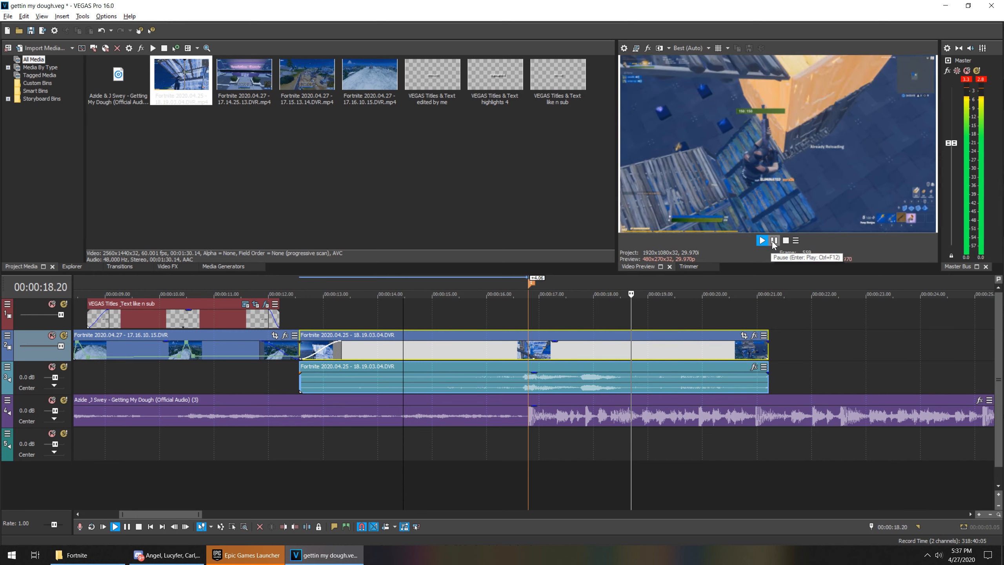
click(774, 240)
click(528, 351)
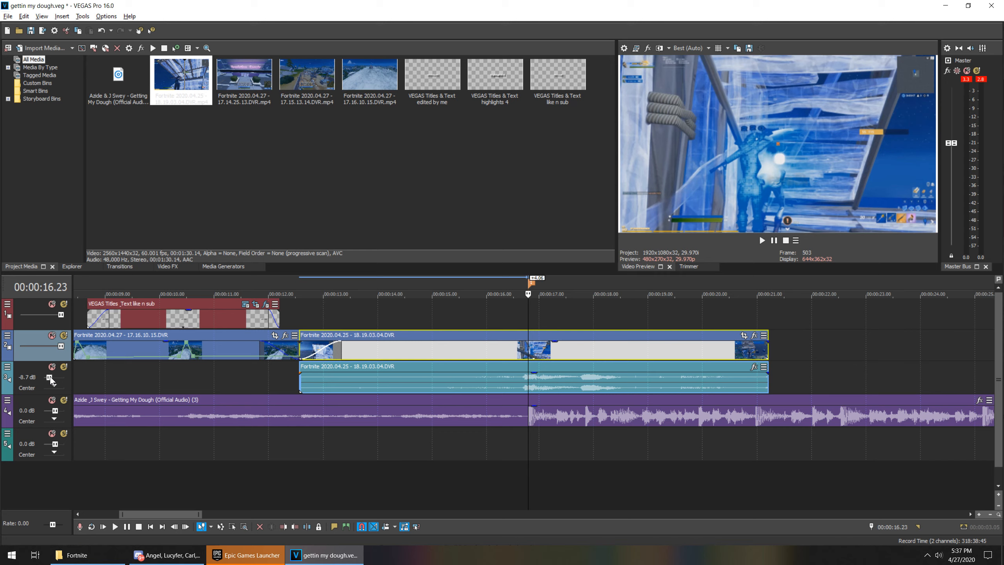
click(453, 350)
click(761, 240)
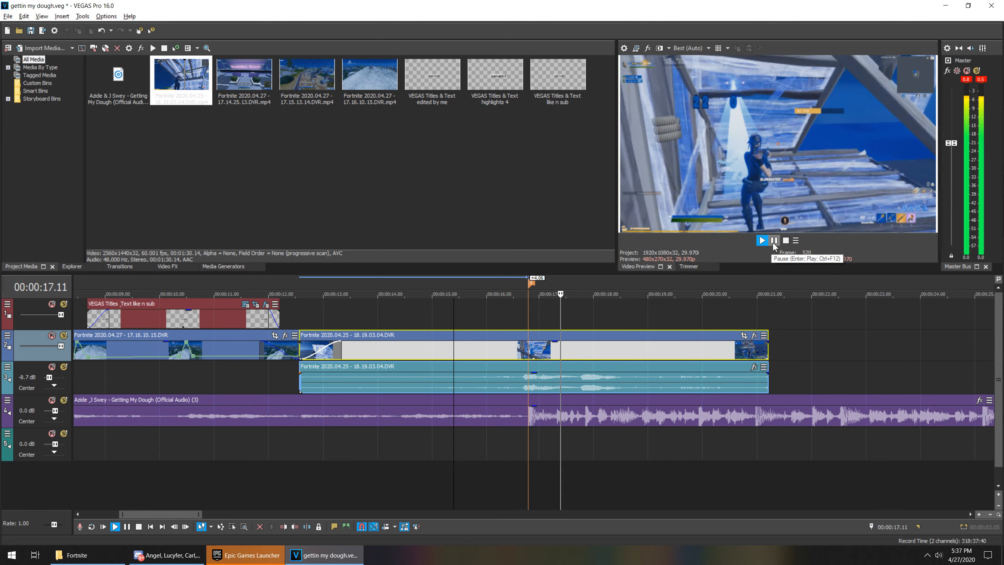
click(773, 240)
click(529, 350)
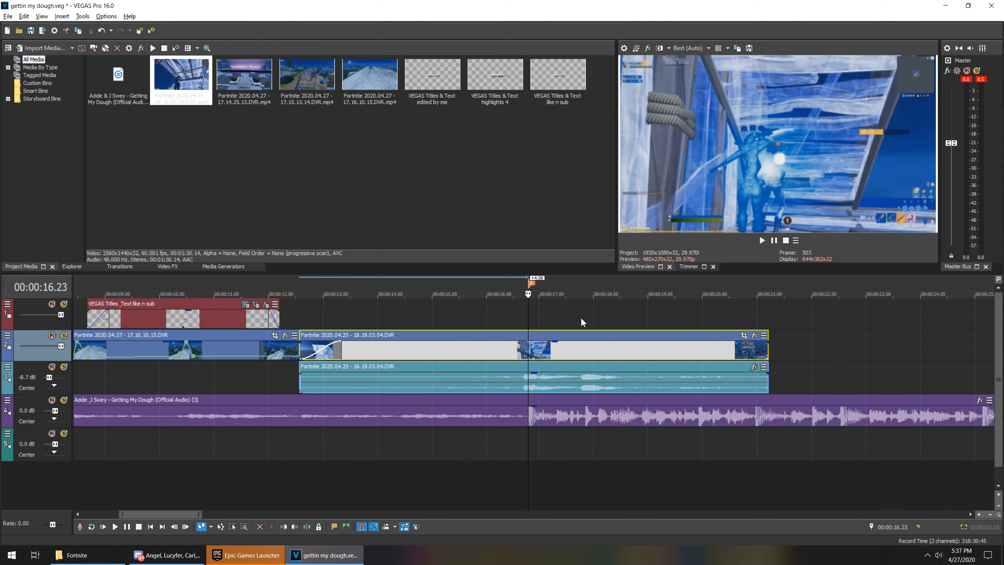
Place the Swoosh sound on audio track 5 around the beat-drop marker and raise that track's volume to 5.1 dB.
click(126, 446)
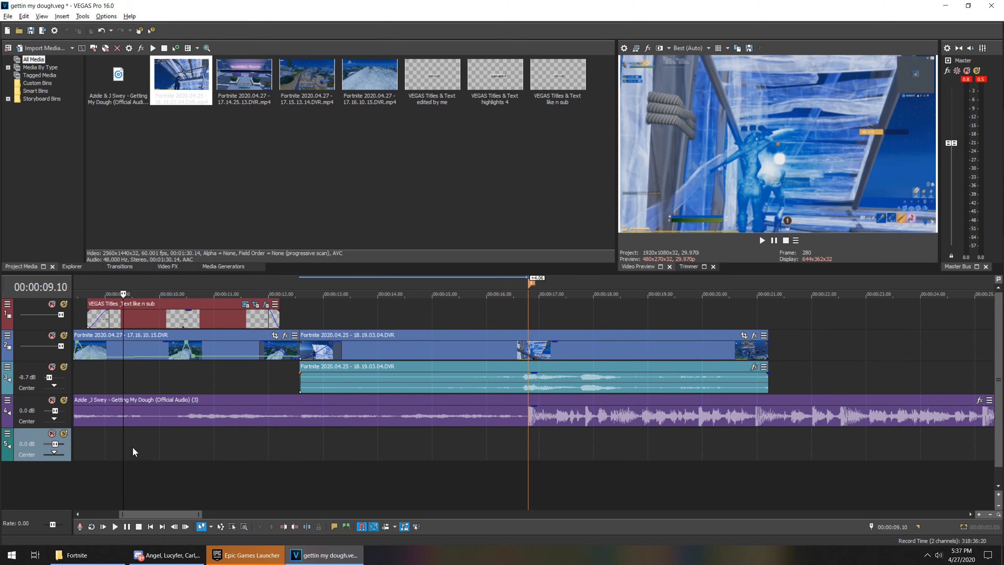
click(325, 439)
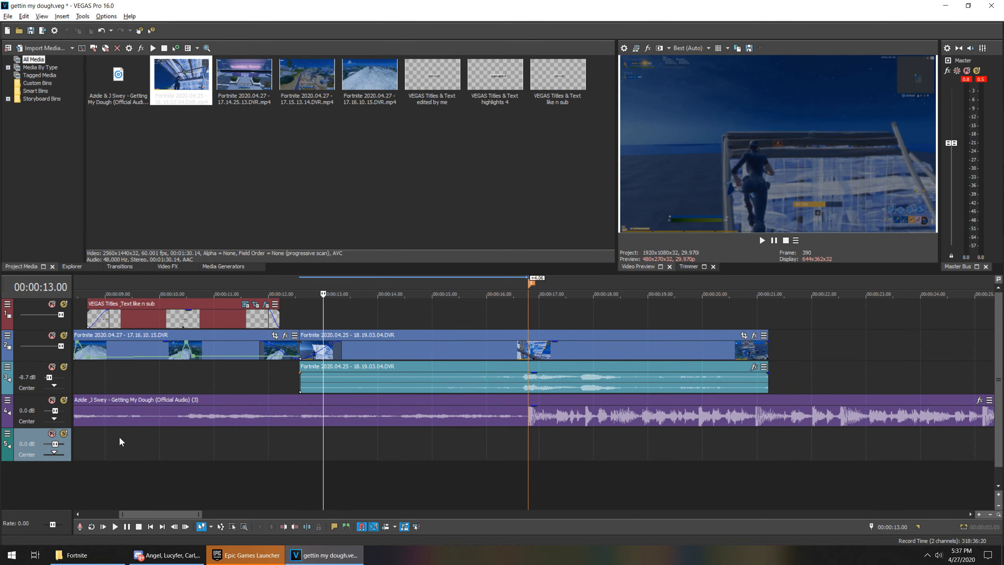
click(387, 448)
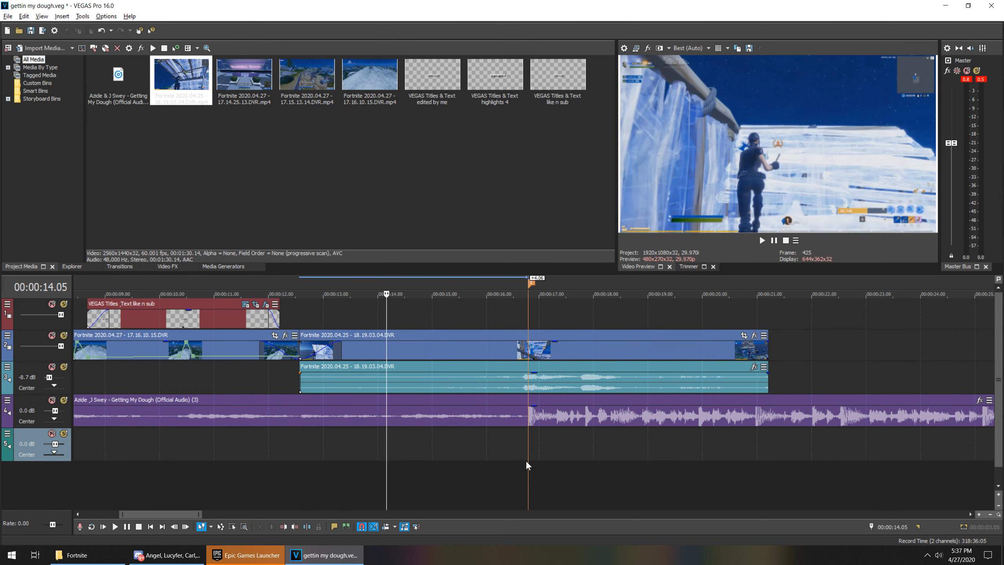
click(527, 443)
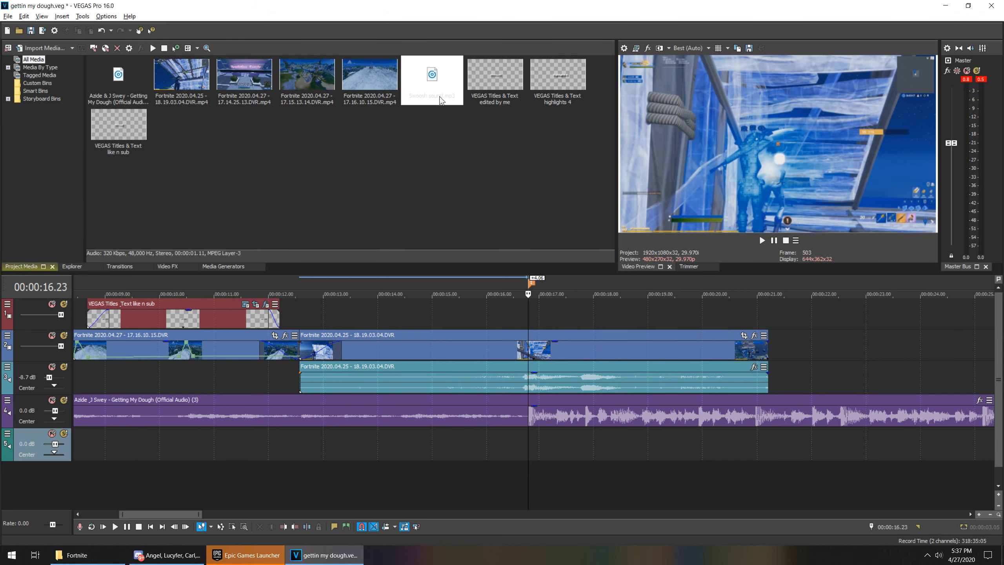
drag(439, 95, 532, 447)
scroll(541, 447, down, 2)
click(518, 448)
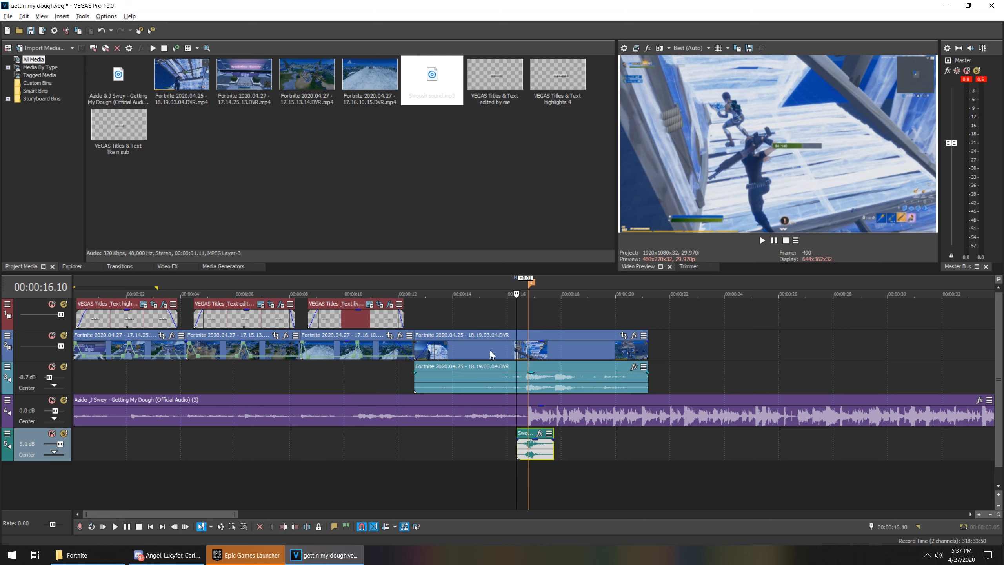
Play back the beat drop with the swoosh and shift the Swoosh sound event slightly later on track 5.
click(476, 447)
click(761, 240)
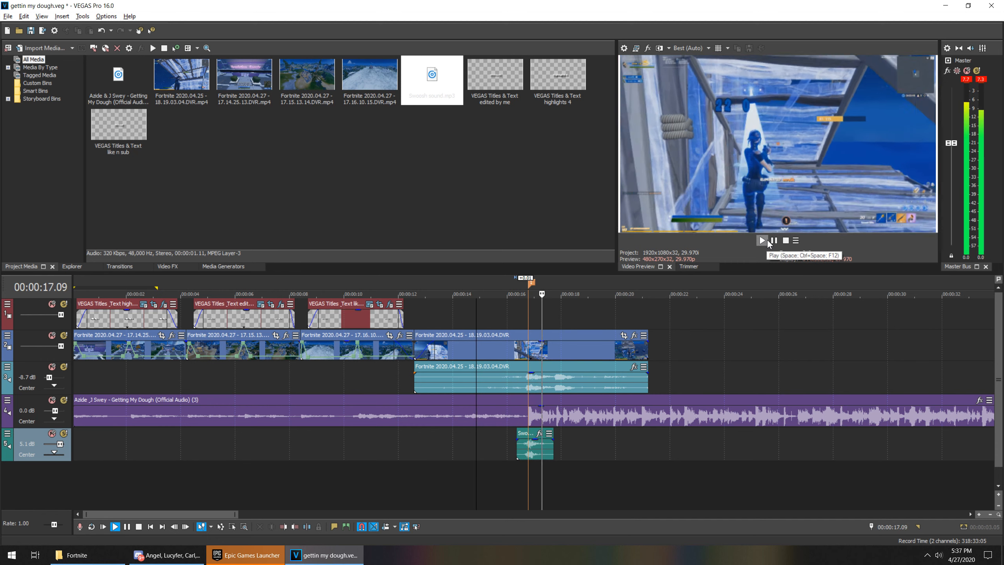
click(774, 241)
scroll(558, 438, up, 5)
click(475, 453)
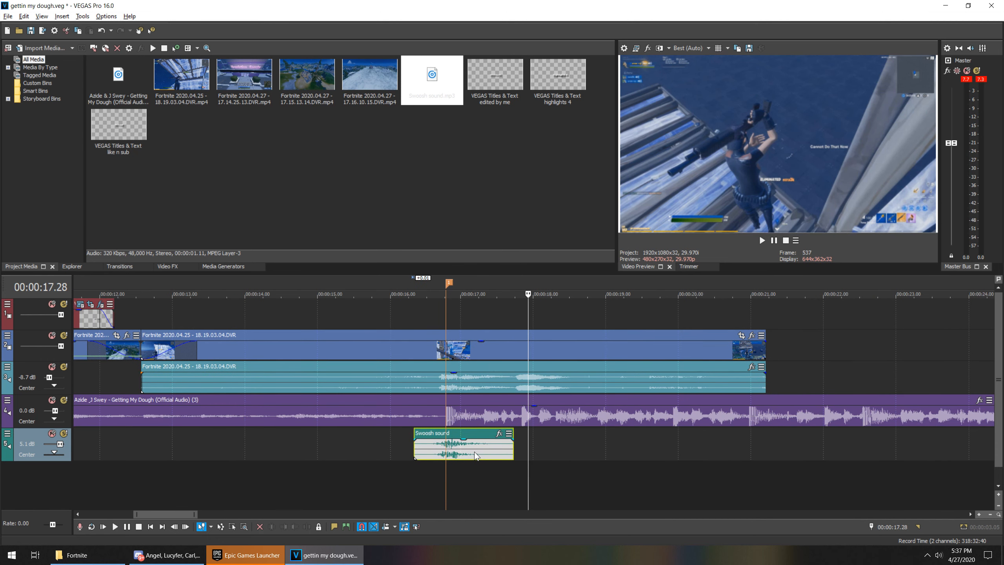
Insert a velocity envelope on the new clip and add a point at the beat-drop marker at 00:00:16.23.
click(446, 351)
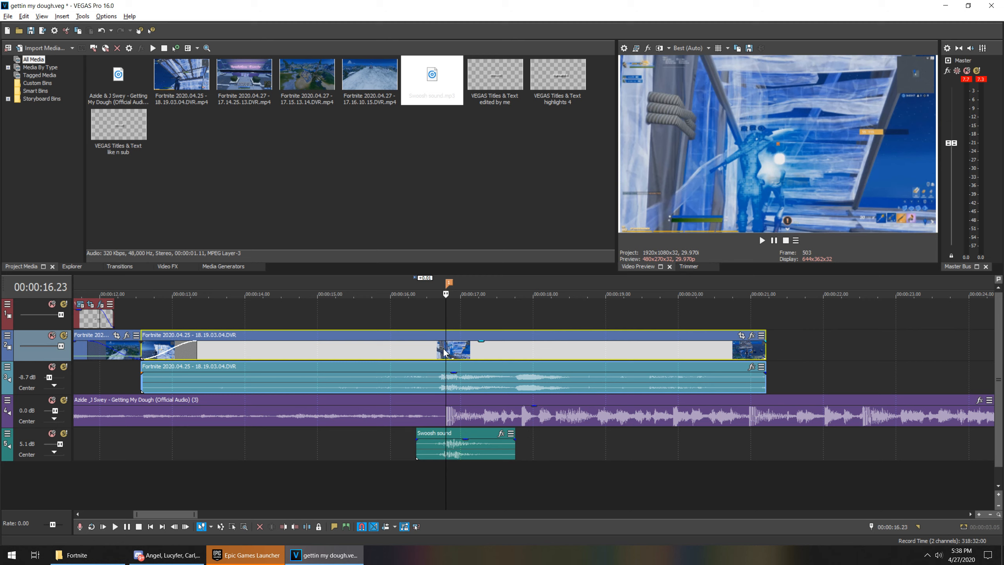
right_click(443, 348)
mouse_move(569, 441)
click(606, 442)
scroll(466, 383, up, 1)
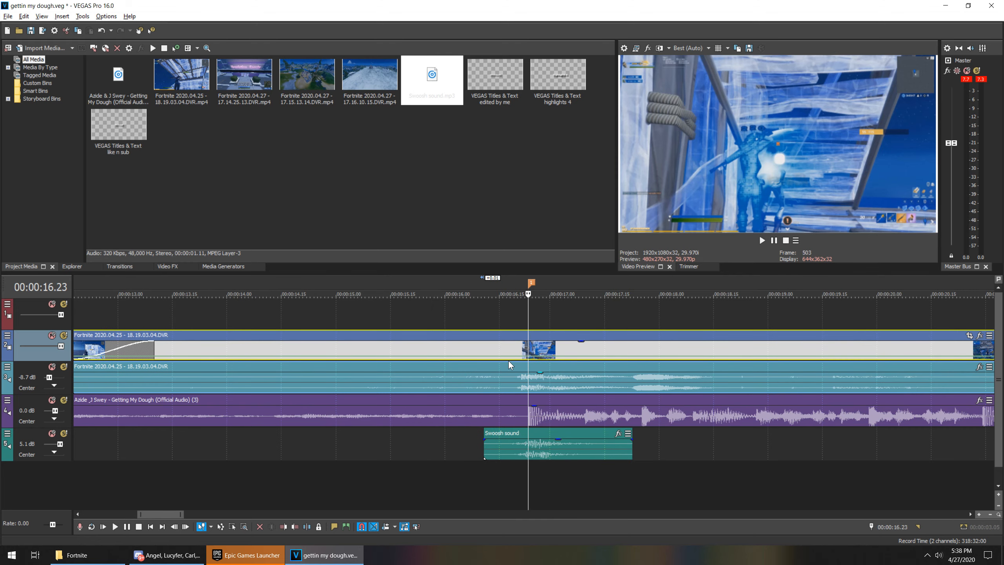
scroll(508, 360, down, 1)
right_click(528, 368)
mouse_move(628, 441)
click(679, 442)
scroll(579, 392, up, 3)
scroll(527, 360, up, 2)
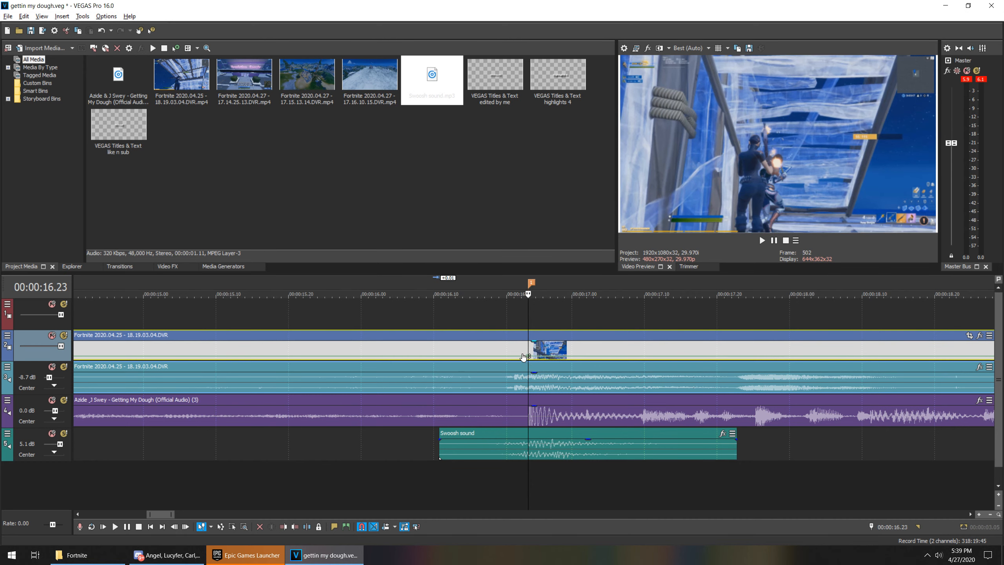
scroll(530, 358, up, 3)
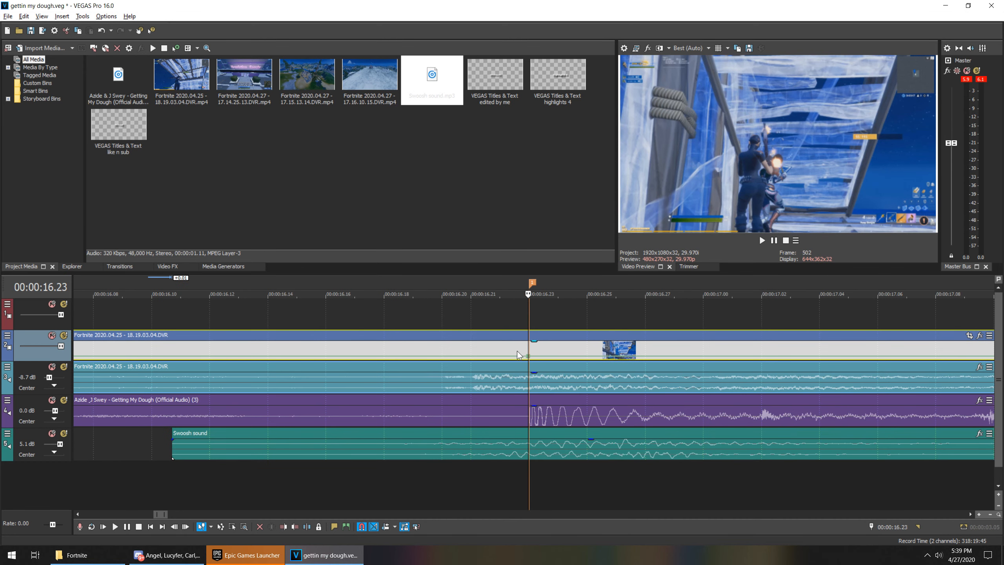
Raise the clip's velocity at the envelope point on the beat-drop marker.
click(505, 324)
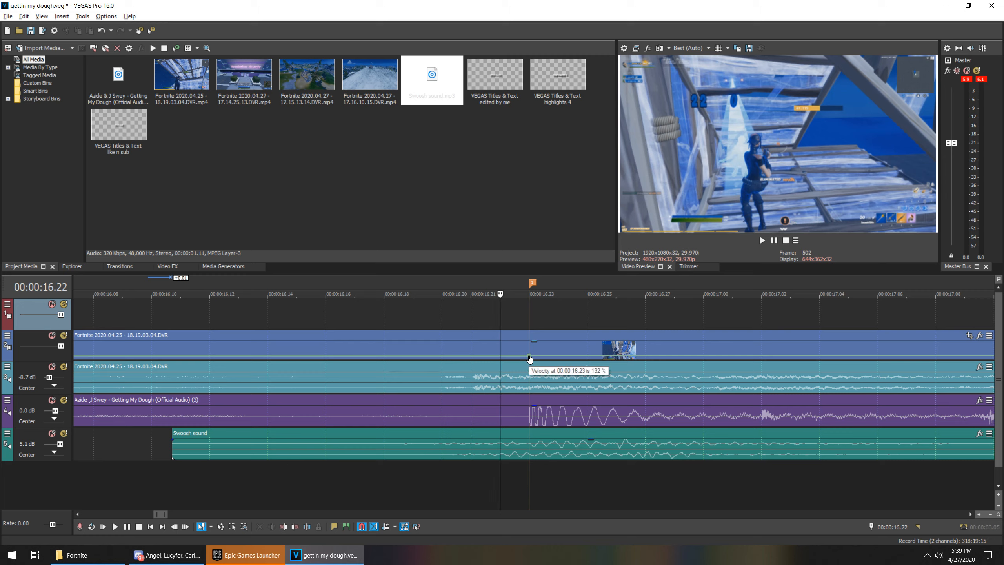
right_click(529, 359)
click(572, 148)
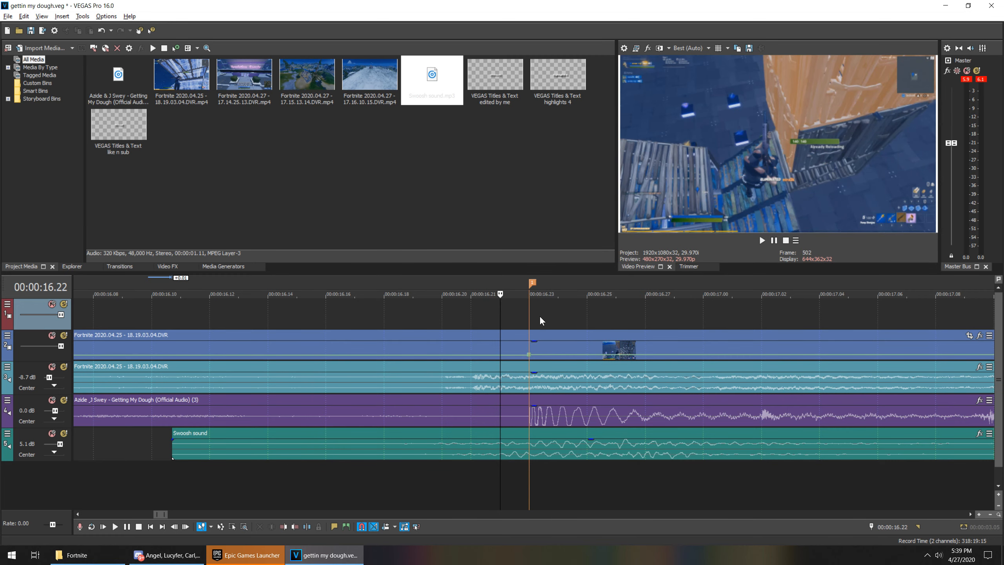
Add a velocity envelope point at 00:00:16.19, before the beat-drop marker, and set it to normal velocity.
scroll(524, 327, up, 2)
click(563, 308)
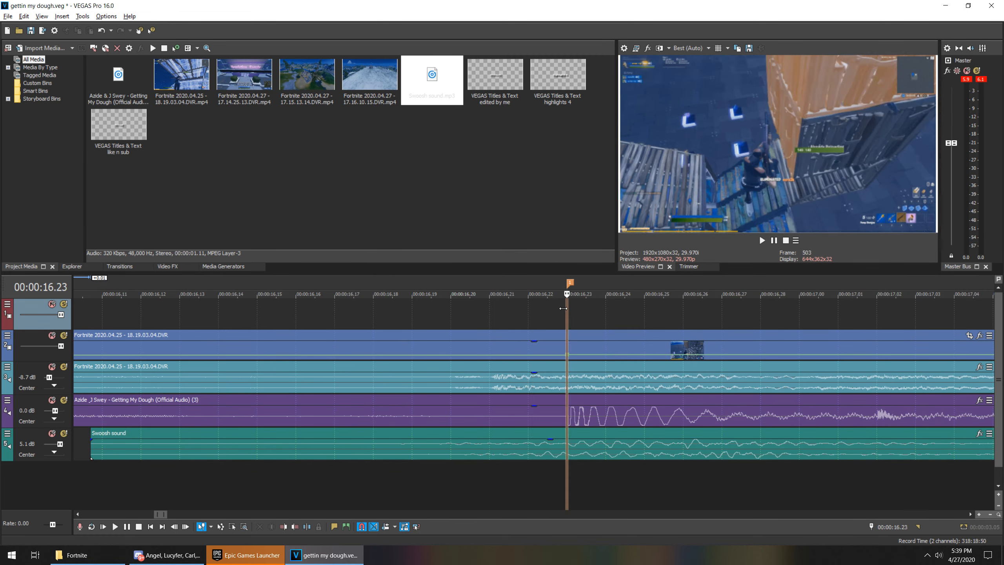
click(526, 306)
click(472, 303)
drag(471, 303, 419, 305)
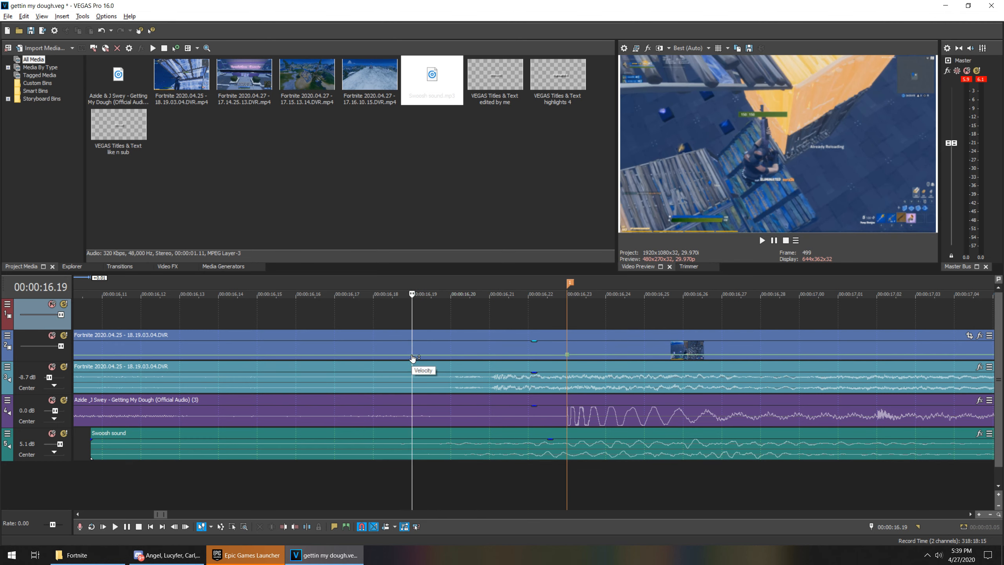
double_click(412, 359)
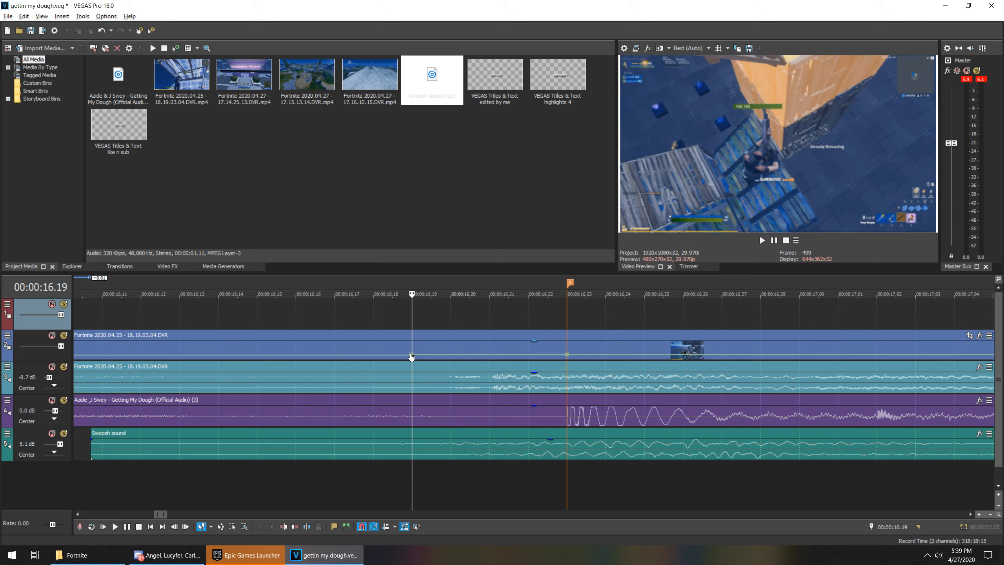
drag(412, 355, 414, 359)
right_click(414, 359)
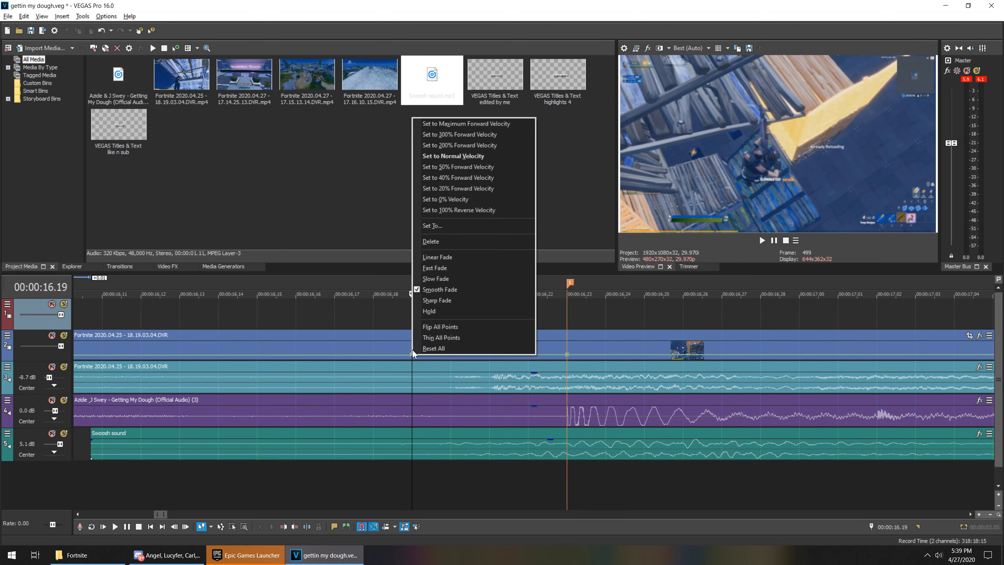
click(470, 159)
Add a velocity envelope point at 00:00:16.26, after the beat-drop marker, and set it to 50% forward velocity.
click(566, 316)
scroll(557, 319, down, 4)
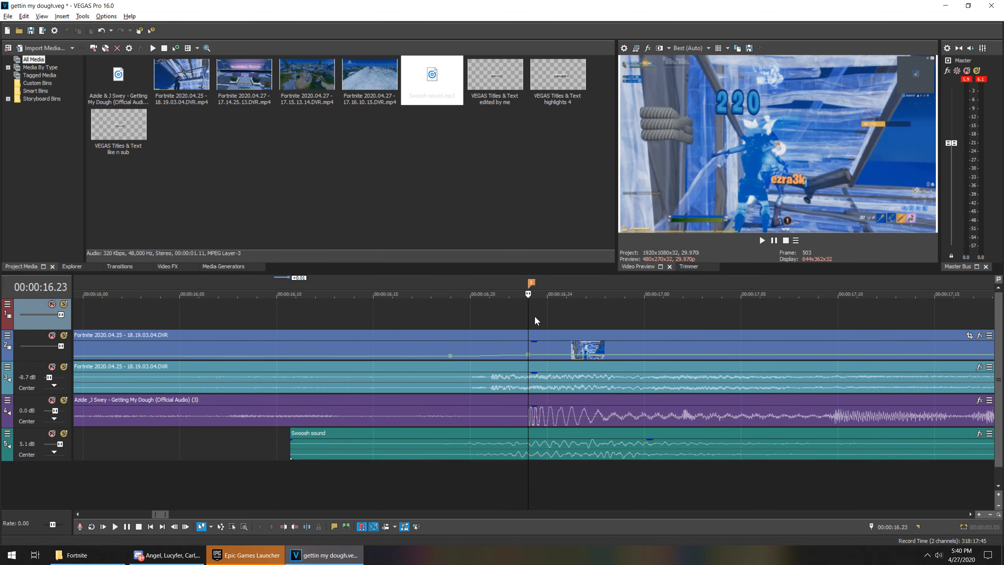
drag(528, 315, 584, 312)
double_click(586, 356)
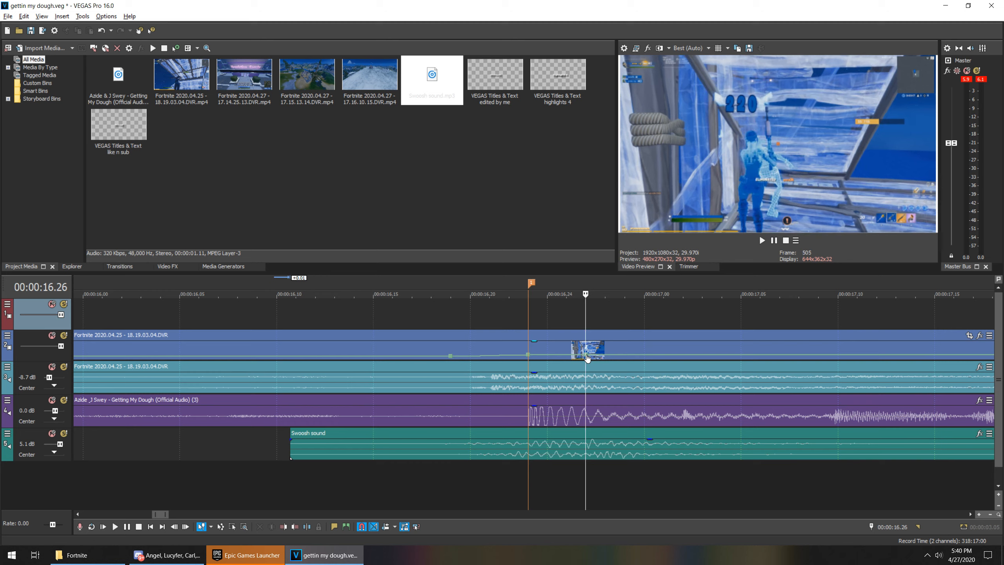
click(588, 316)
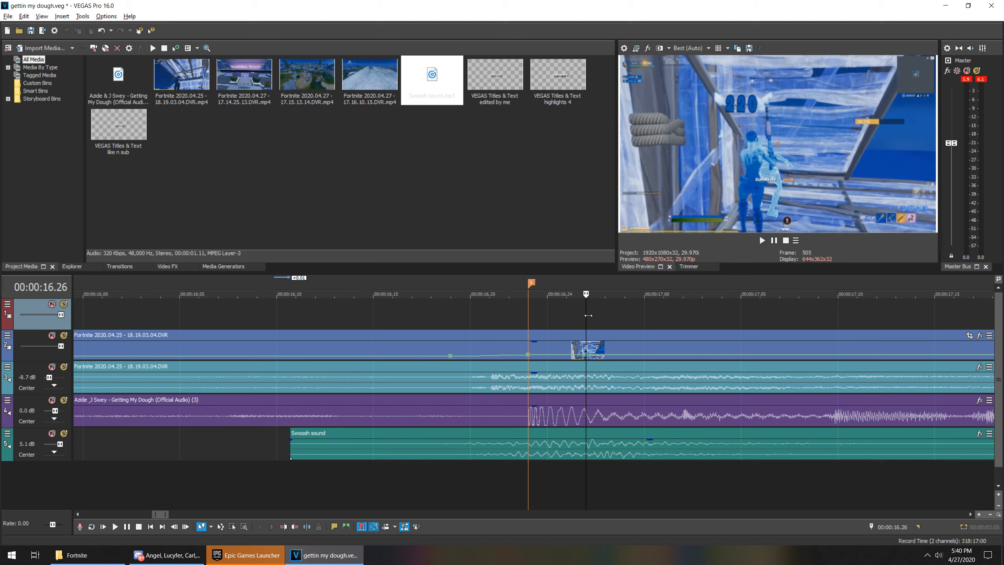
drag(587, 355, 589, 355)
right_click(589, 356)
click(614, 168)
Play back the beat drop twice to check the clip's velocity changes against the music.
scroll(527, 362, down, 5)
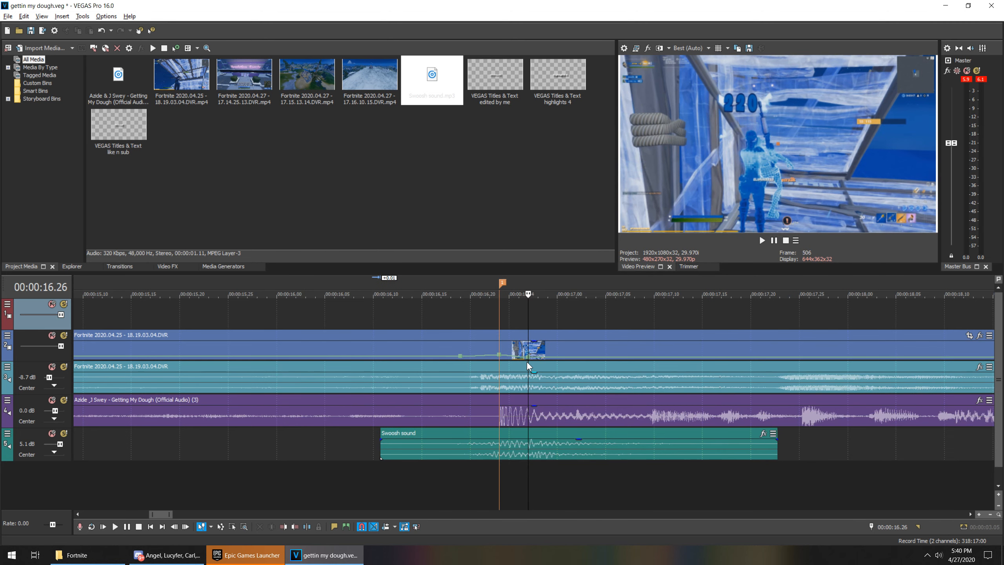
scroll(505, 375, down, 6)
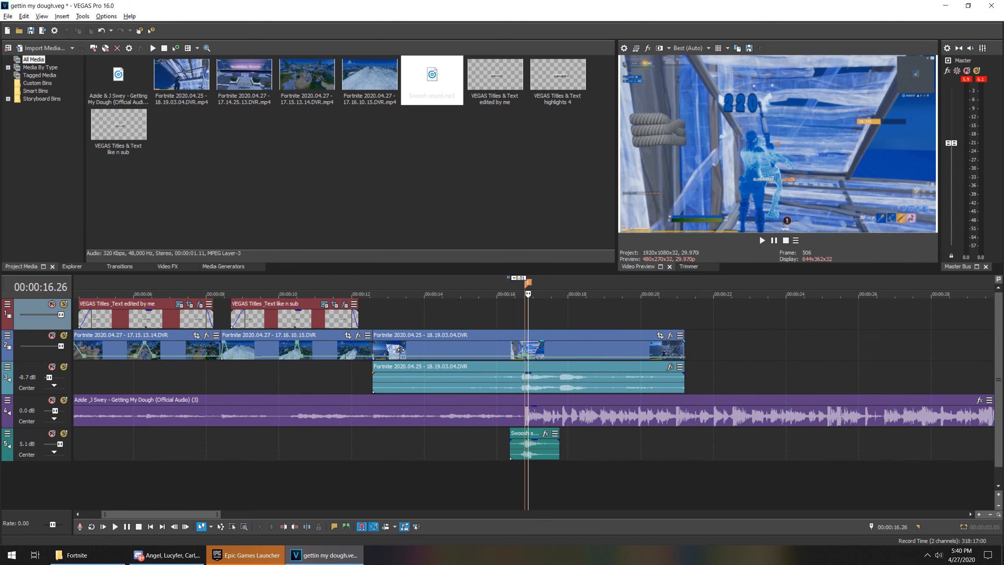
click(475, 349)
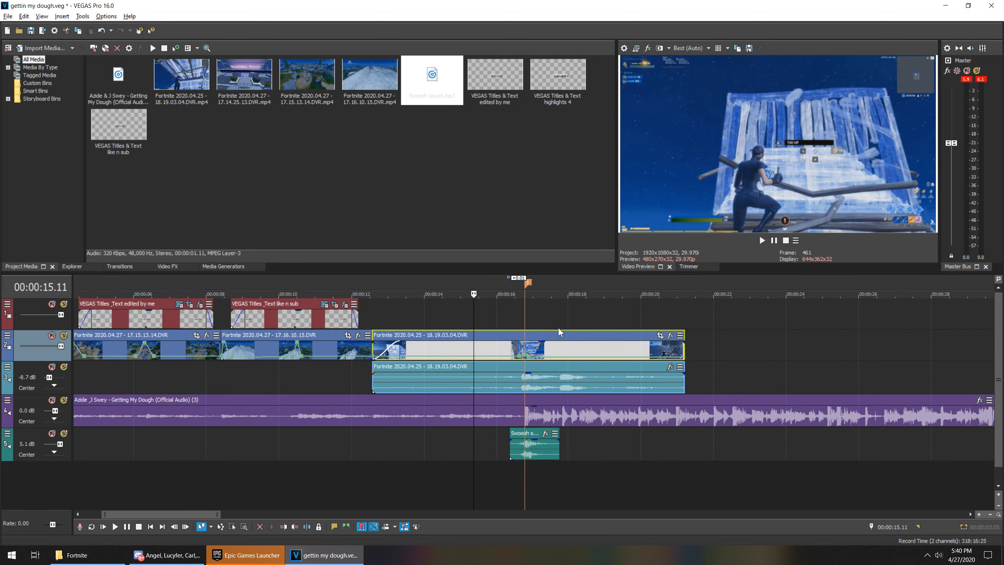
click(760, 239)
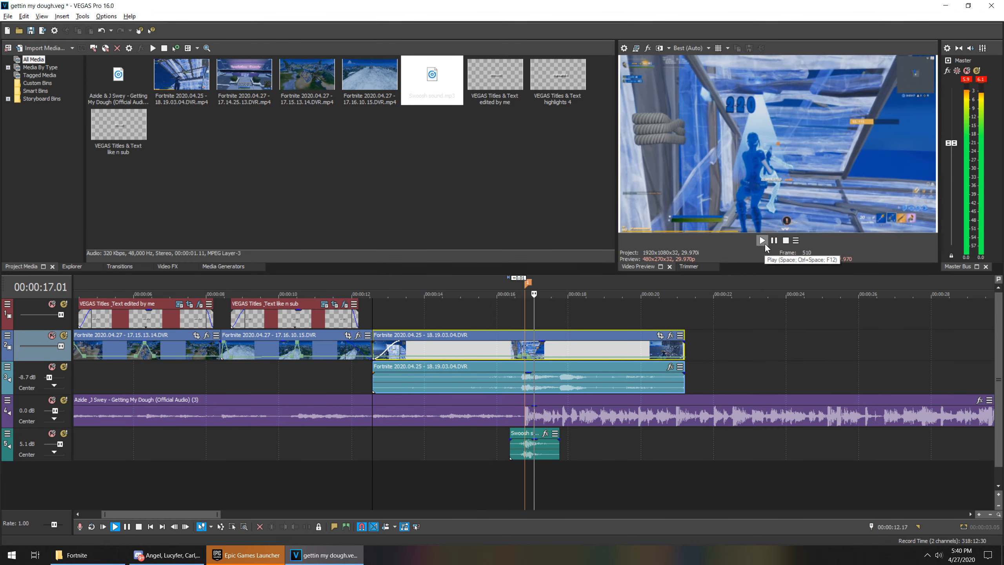
click(772, 243)
scroll(593, 348, up, 3)
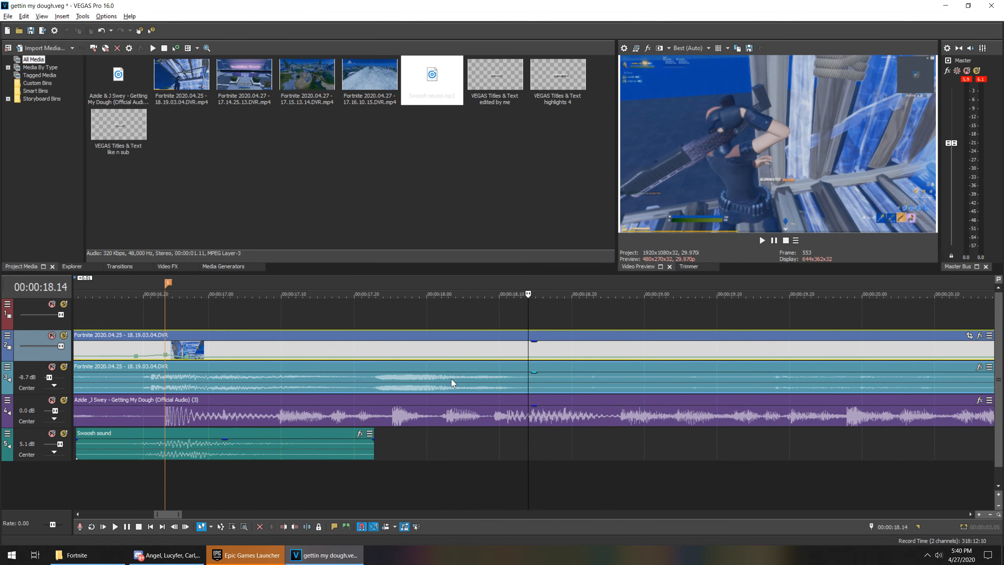
scroll(435, 371, down, 1)
click(286, 317)
scroll(487, 379, up, 3)
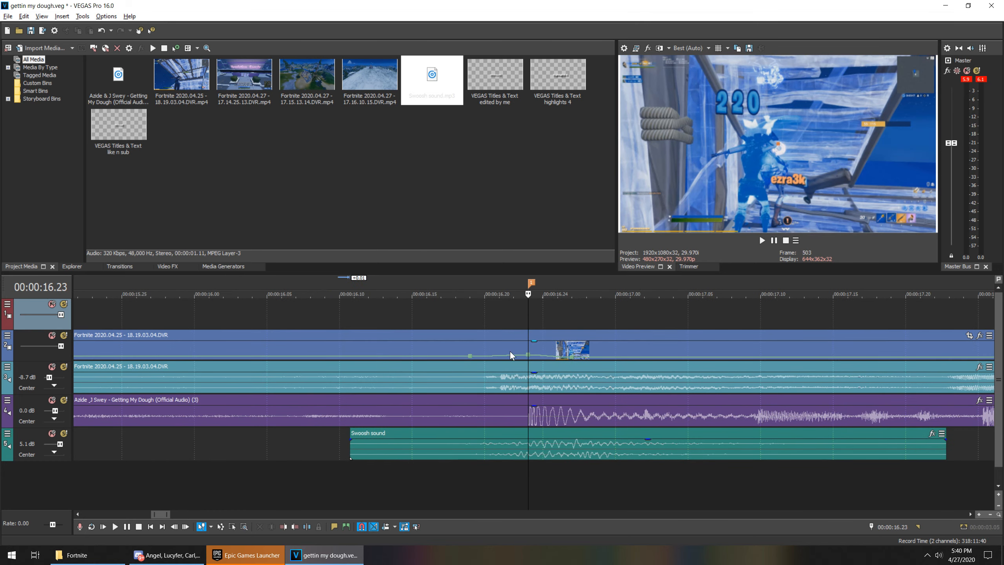
scroll(521, 359, down, 4)
click(425, 352)
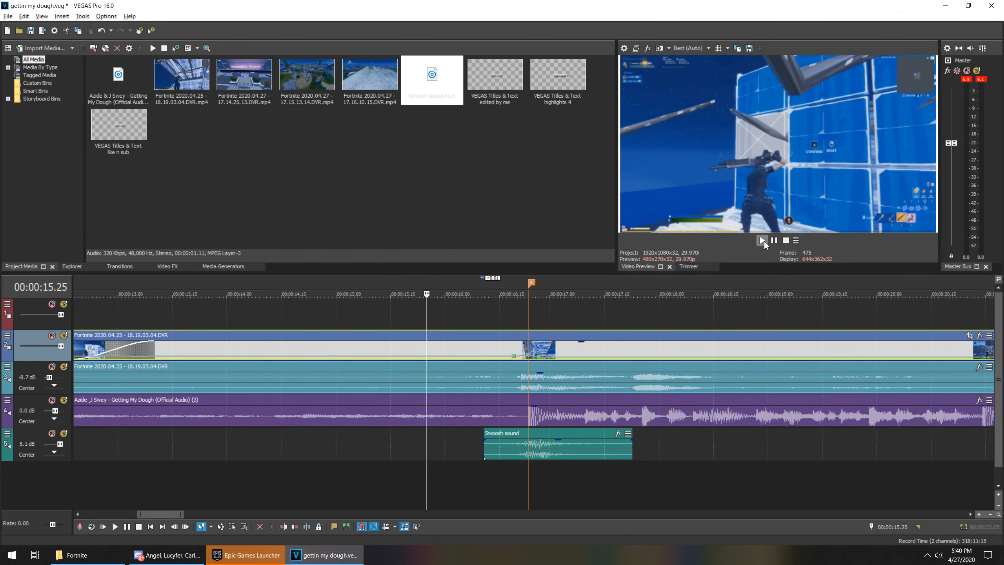
click(762, 240)
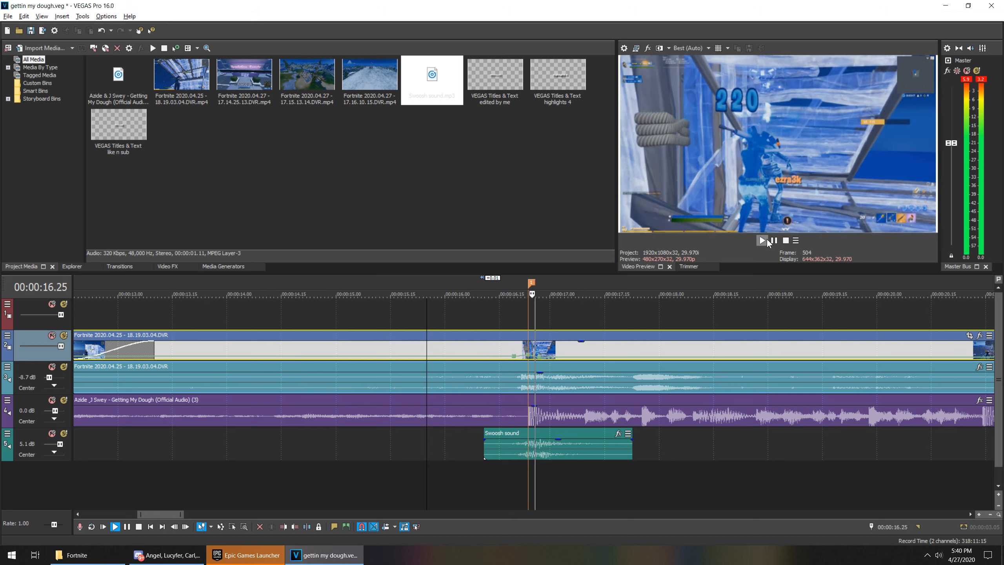
click(772, 239)
Enter a custom velocity percentage for the envelope point on the beat-drop marker at 00:00:16.23.
scroll(550, 390, up, 2)
click(367, 315)
scroll(401, 345, up, 4)
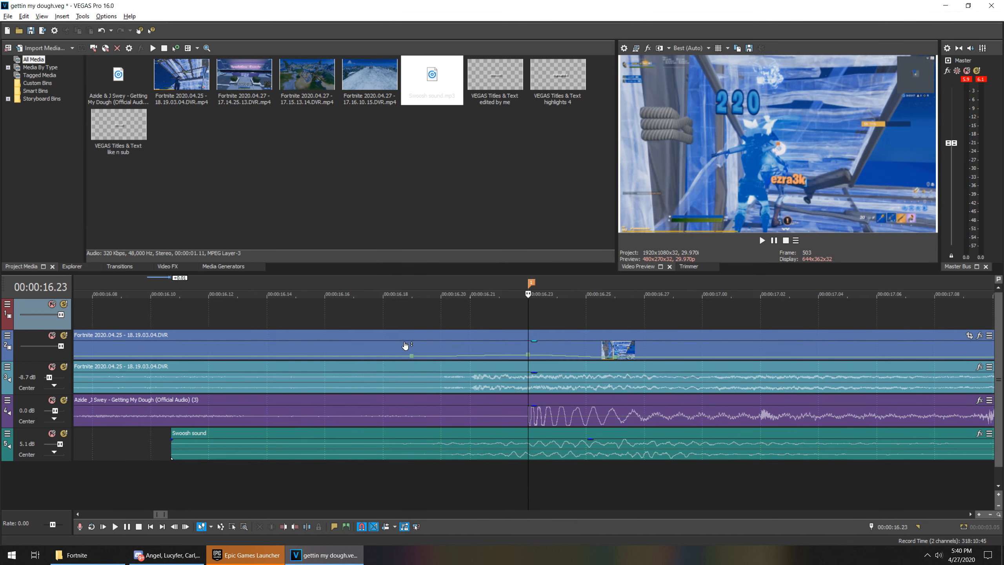
right_click(529, 353)
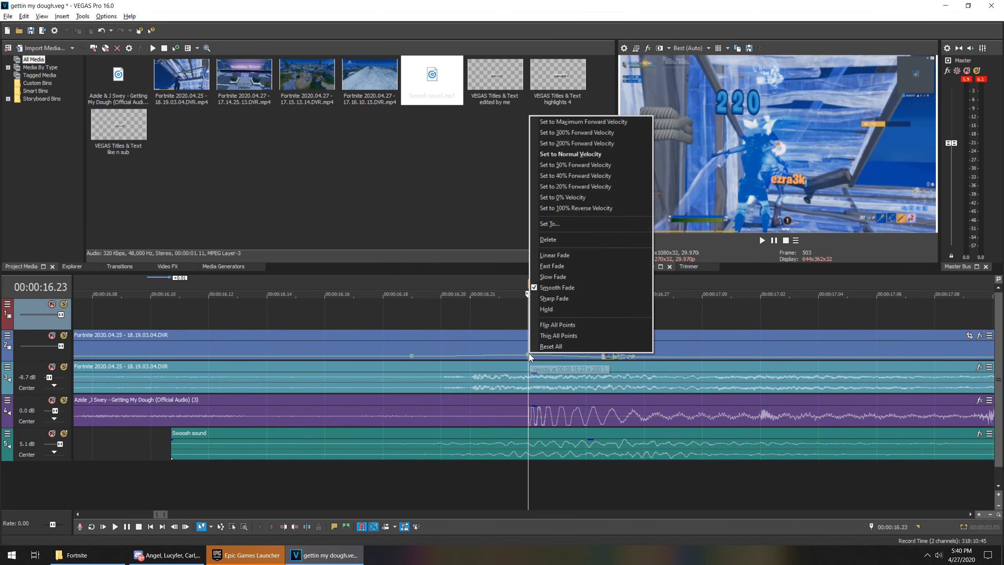
click(558, 223)
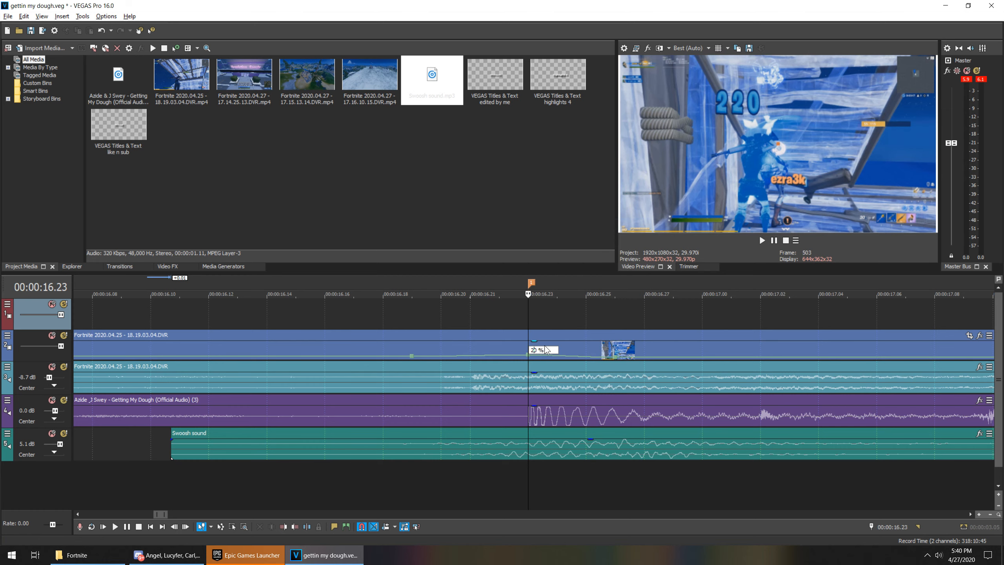
key(Return)
Play back the gameplay clip through the beat drop to review the revised velocity.
scroll(555, 346, down, 10)
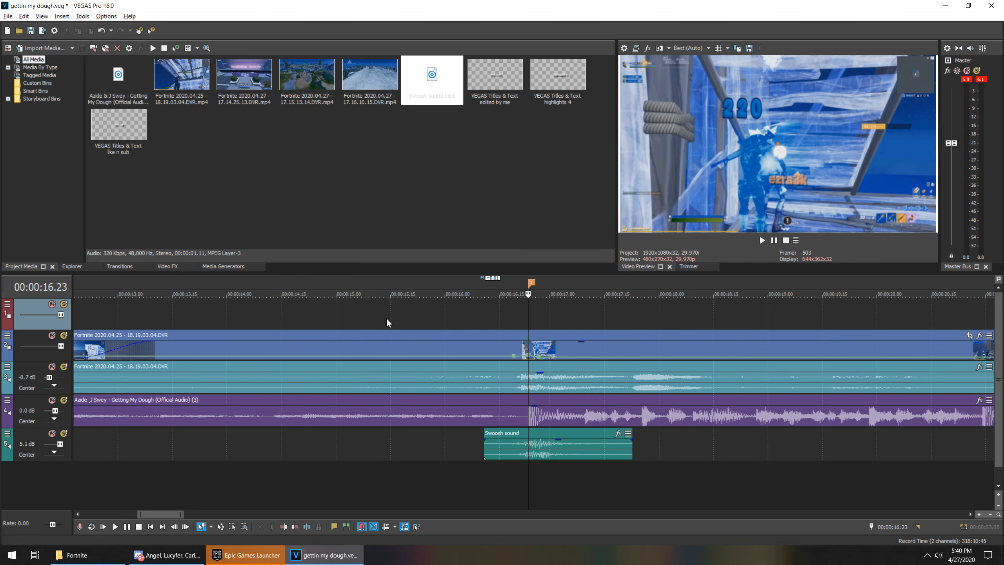
click(762, 240)
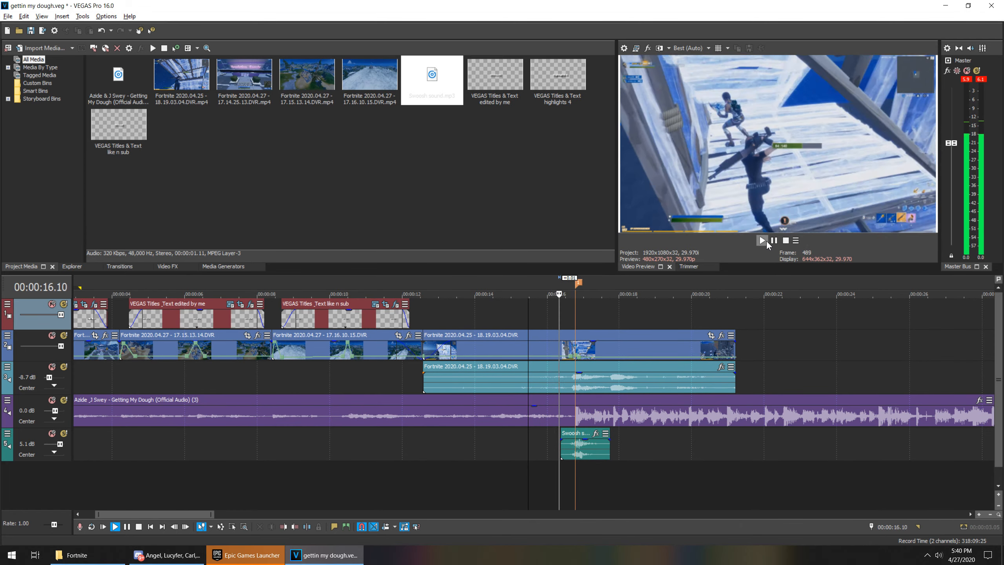
click(773, 240)
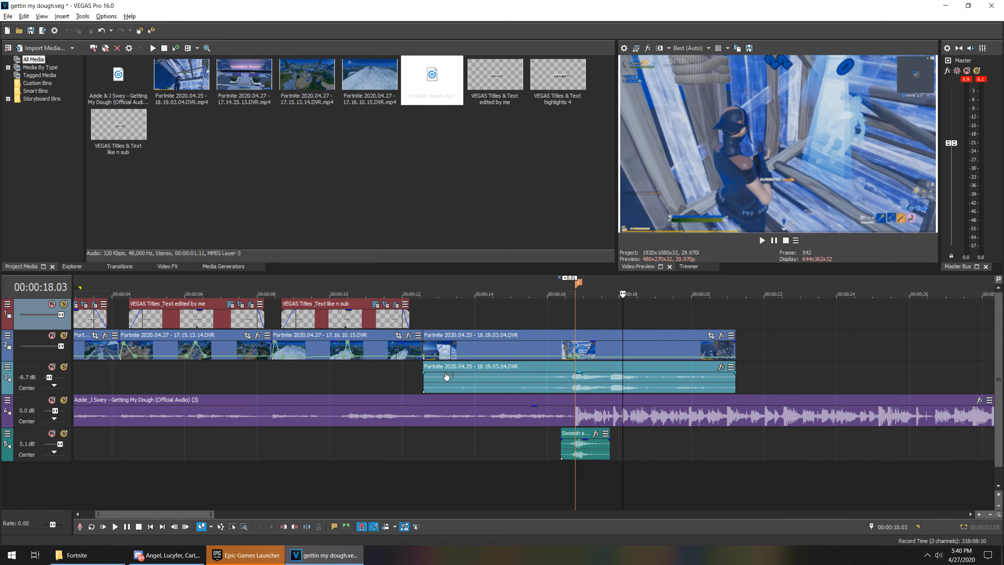
click(423, 348)
click(762, 240)
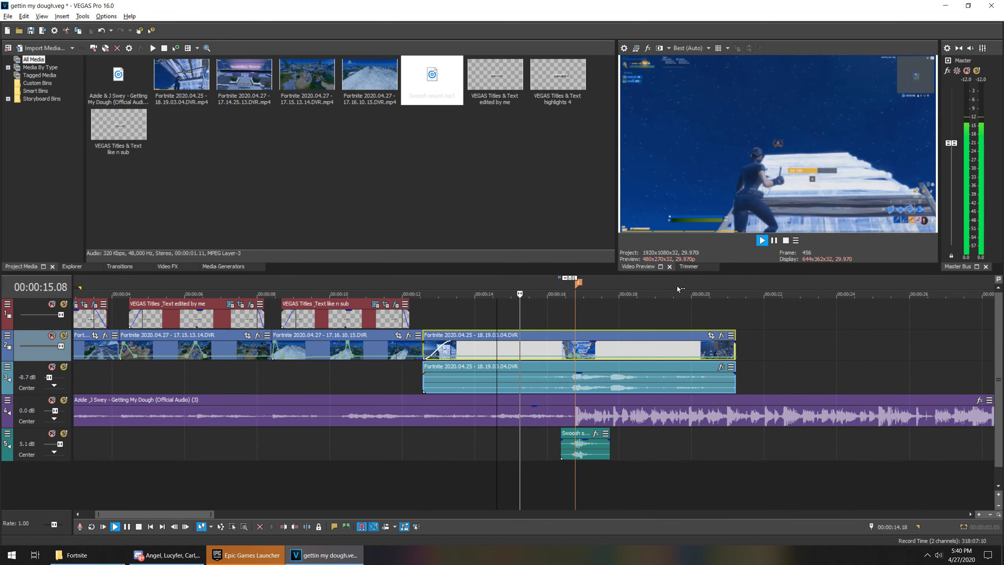
click(773, 240)
click(760, 240)
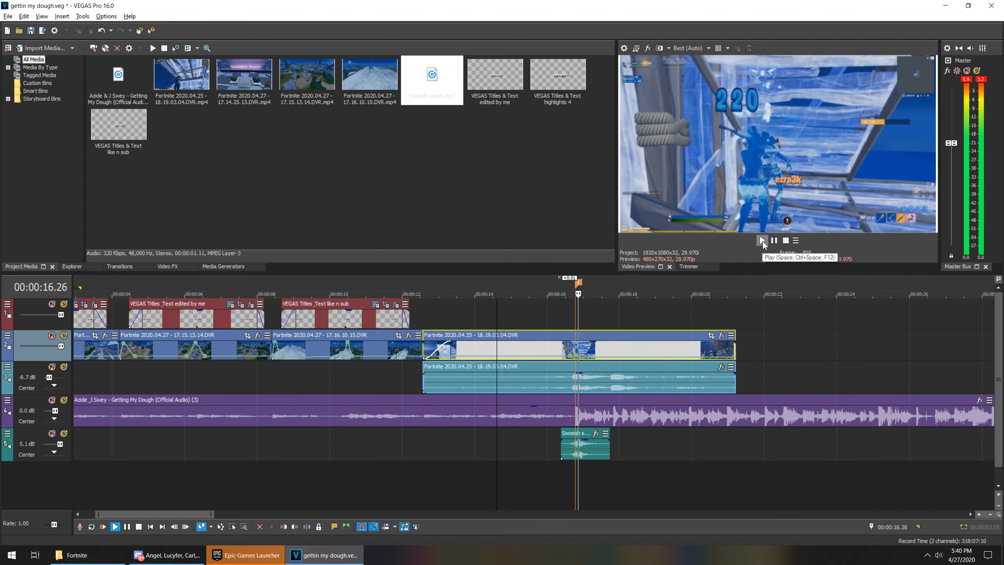
click(774, 240)
Split the gameplay clip and its audio at the beat-drop marker at 00:00:16.23.
scroll(566, 366, down, 1)
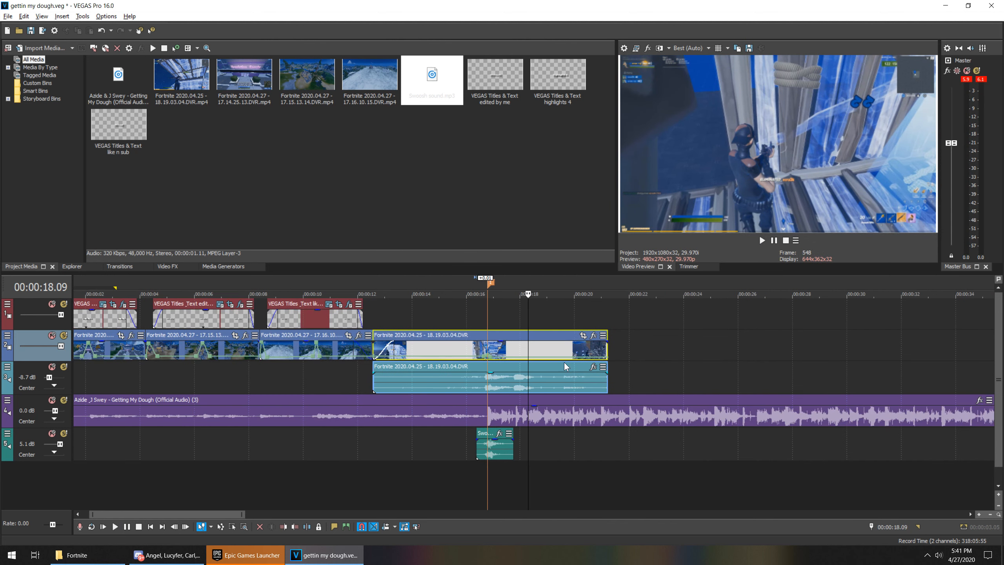
scroll(553, 360, up, 3)
click(425, 318)
scroll(455, 336, up, 1)
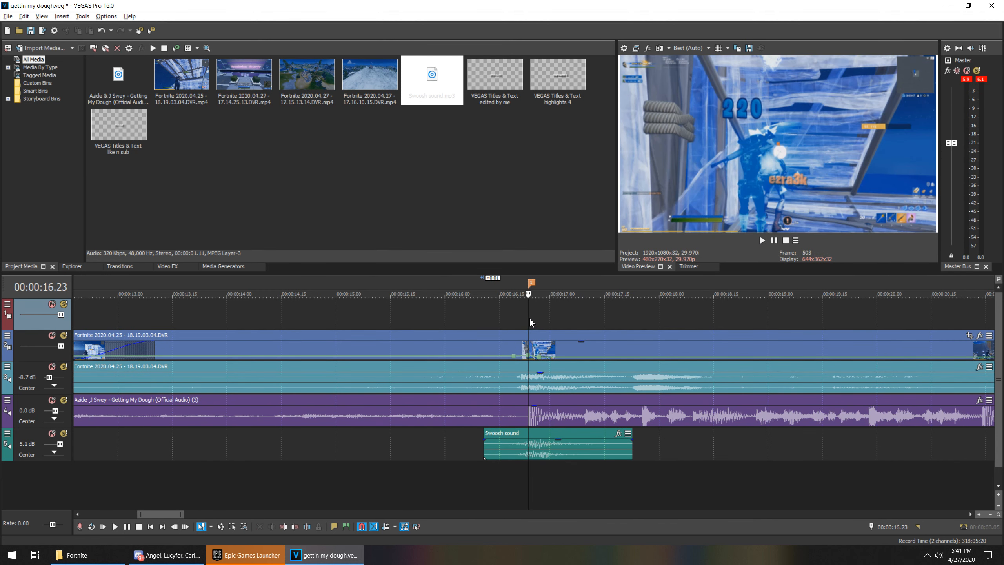
click(529, 346)
key(s)
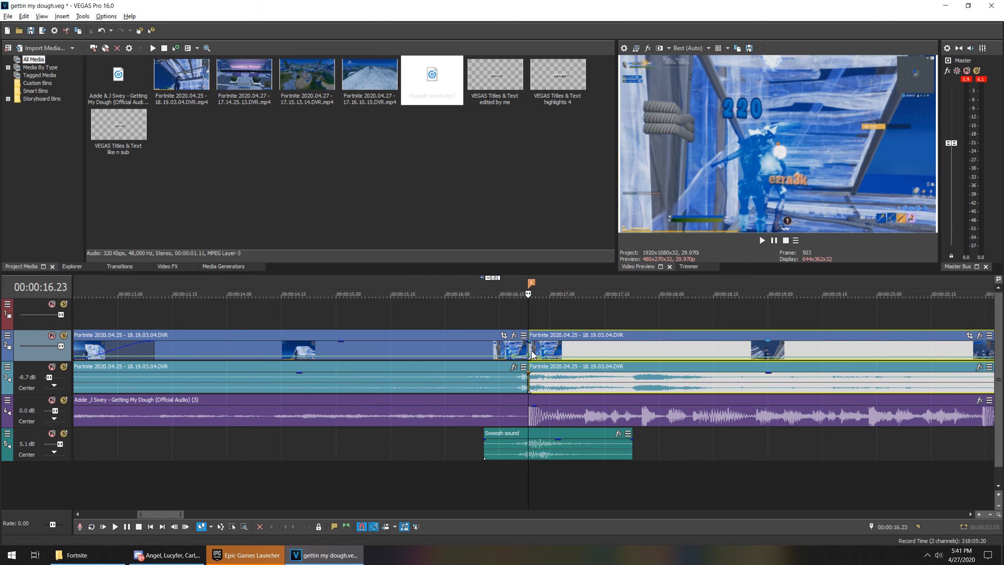
Try splitting the clip before the beat drop at 00:00:15.22, and undo that split.
click(422, 349)
scroll(495, 301, down, 4)
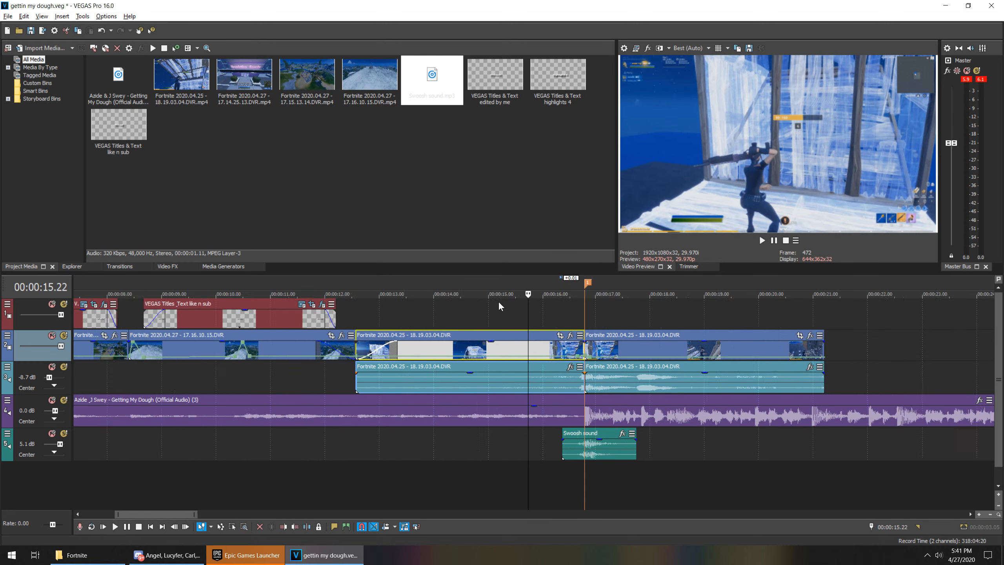
key(s)
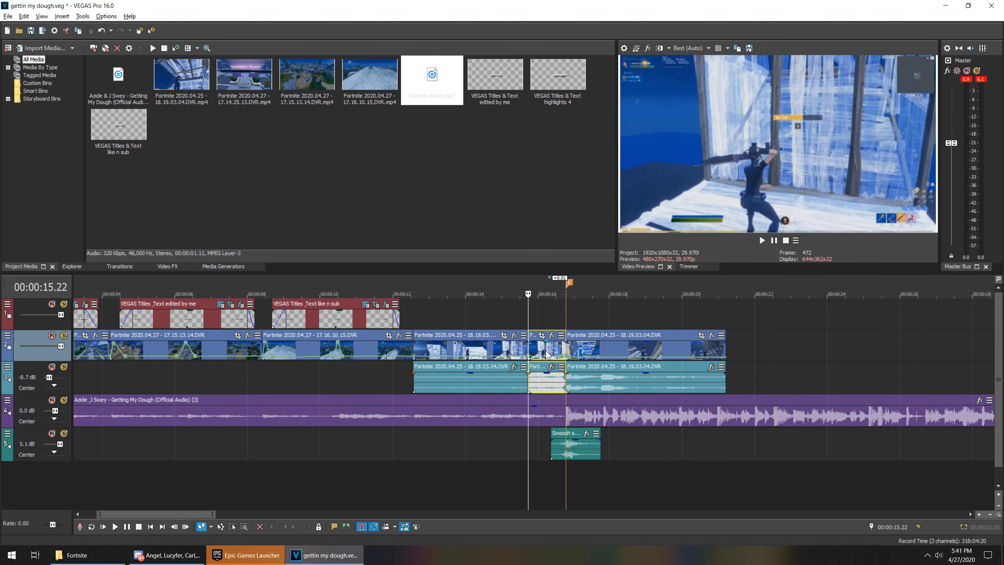
key(ctrl+z)
click(565, 350)
scroll(546, 354, up, 3)
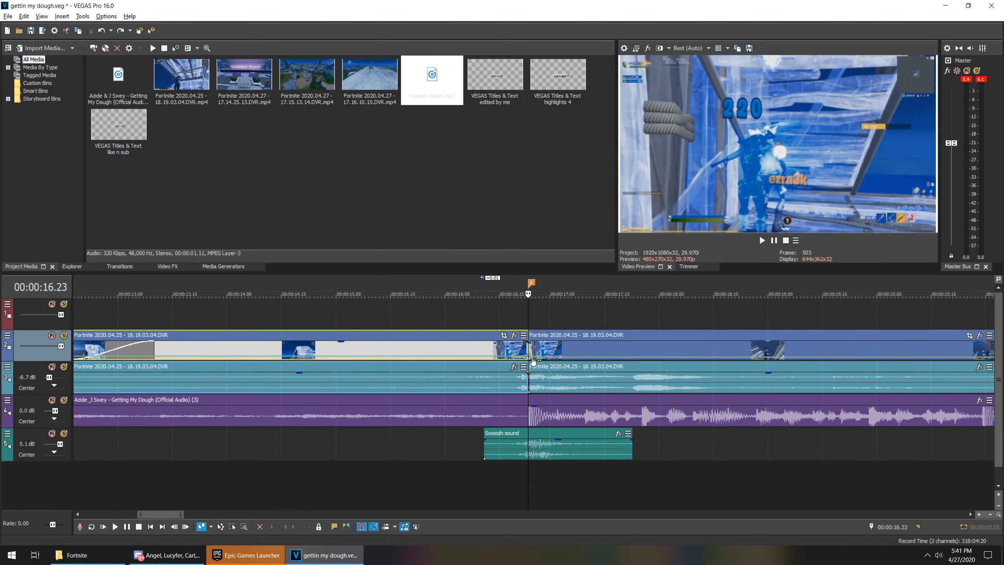
scroll(534, 356, down, 2)
scroll(534, 355, up, 1)
scroll(534, 355, up, 2)
key(Left)
key(Left)
key(Left)
key(Left)
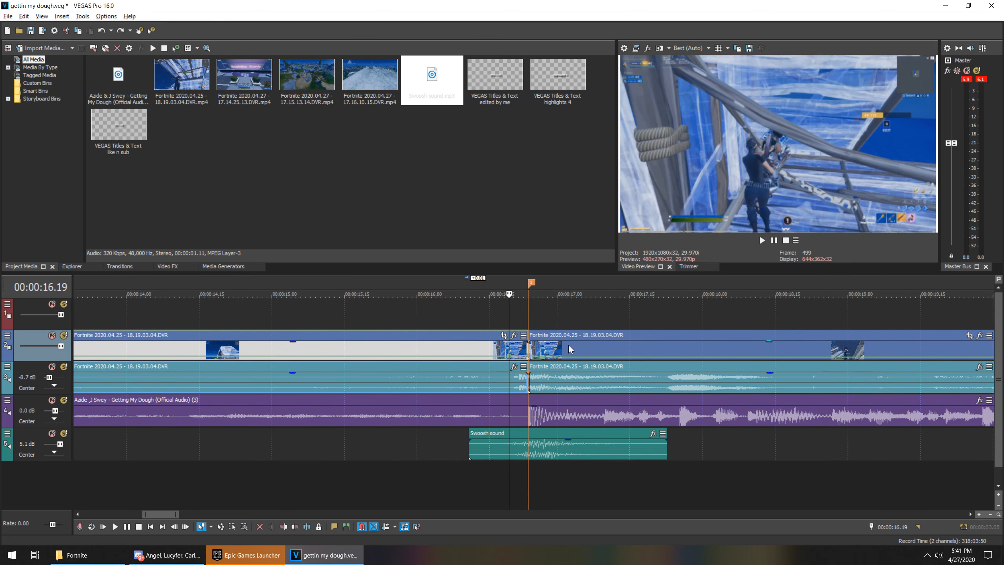
Select the clip after the beat-drop marker, search the video effects for "shake", and select S_Shake.
click(531, 348)
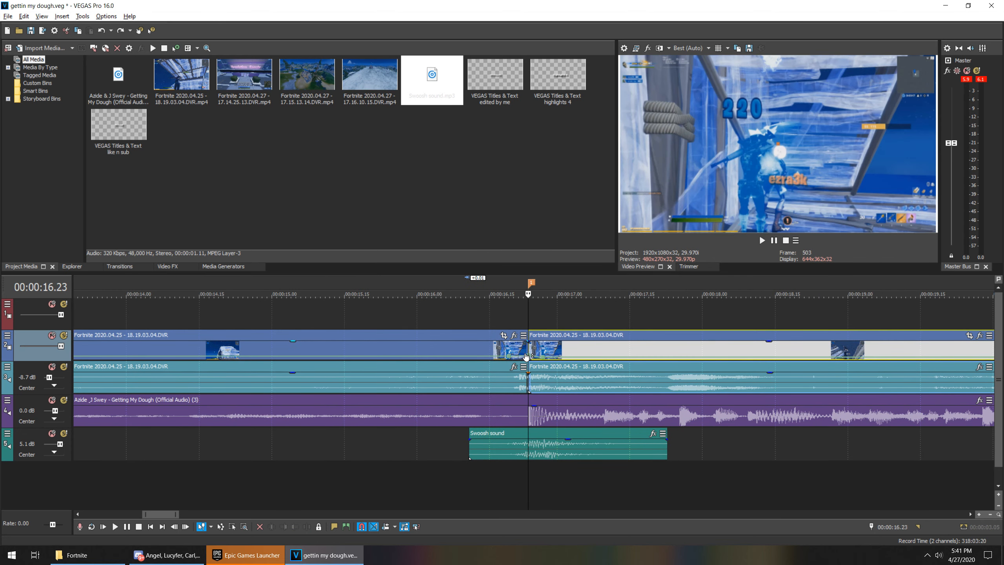
scroll(552, 381, down, 2)
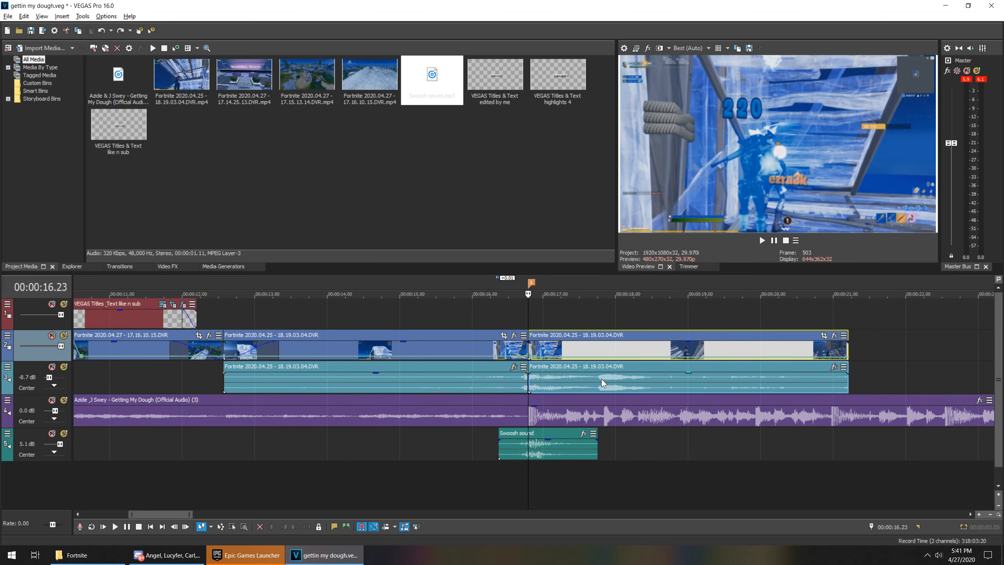
click(166, 267)
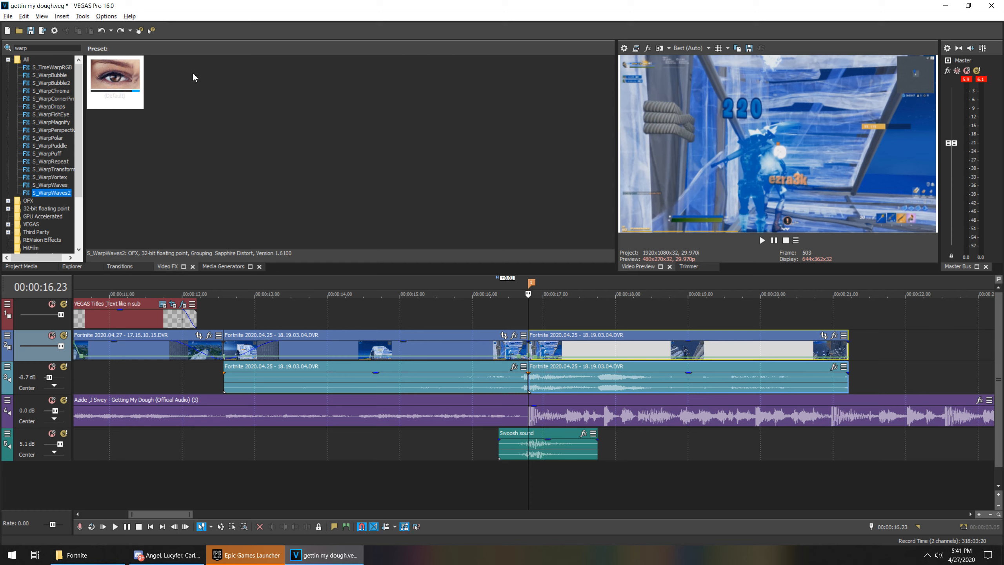
double_click(50, 48)
key(BackSpace)
scroll(58, 145, down, 1)
text(shake)
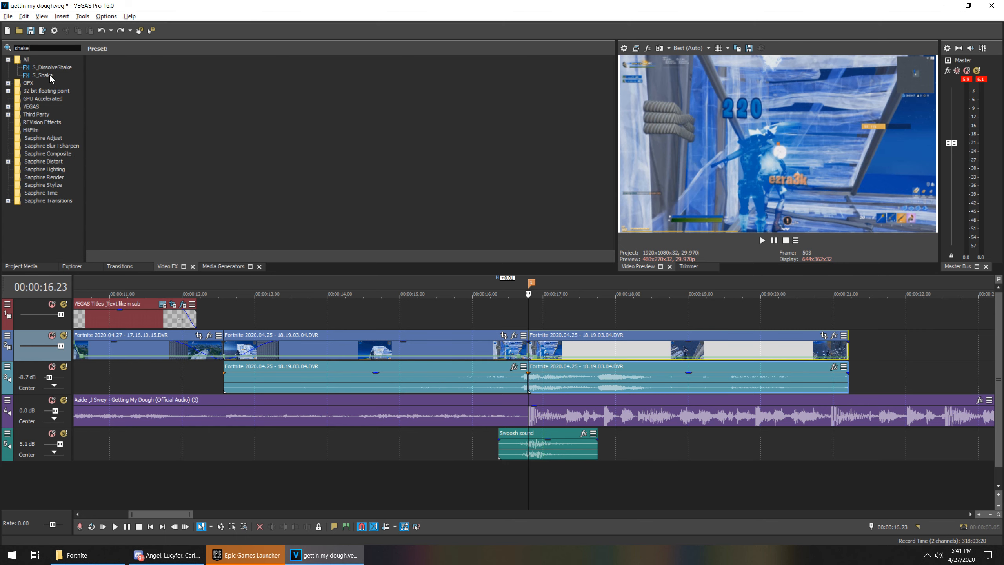
click(43, 76)
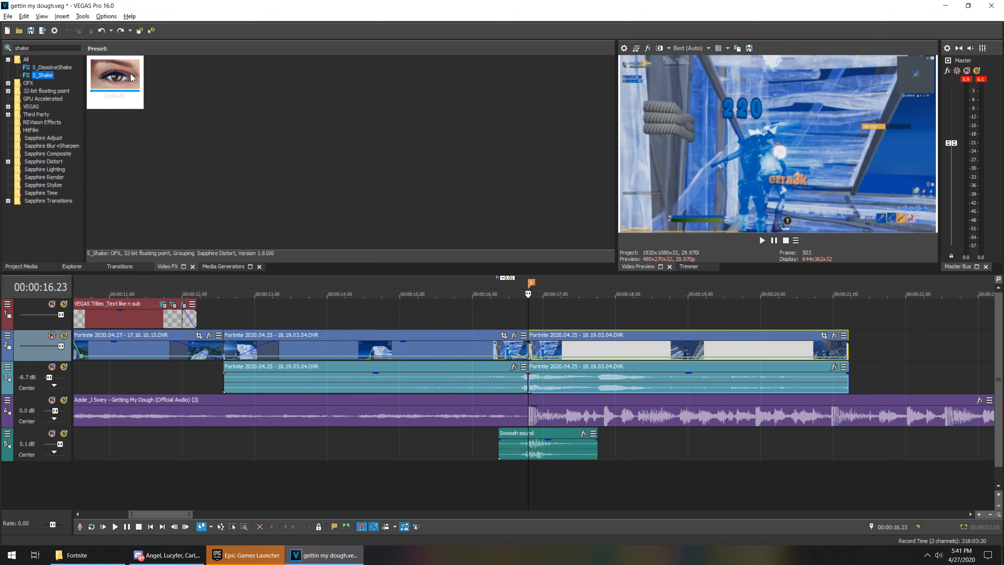
Apply S_Shake with the NAIV HELPS ME preset to the clip after the beat-drop marker and set its Amplitude to 0.215.
drag(116, 82, 181, 97)
drag(652, 351, 615, 342)
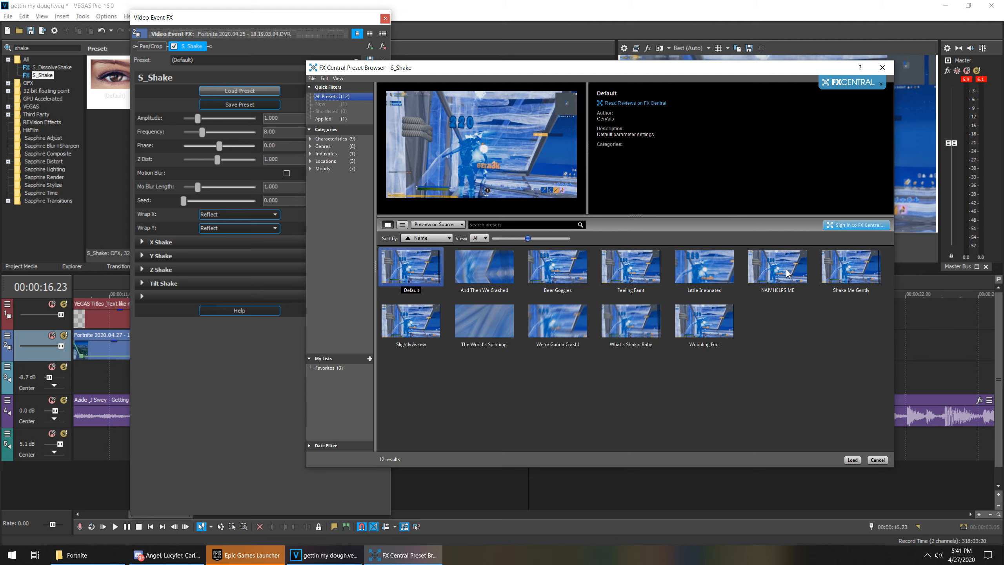
double_click(777, 267)
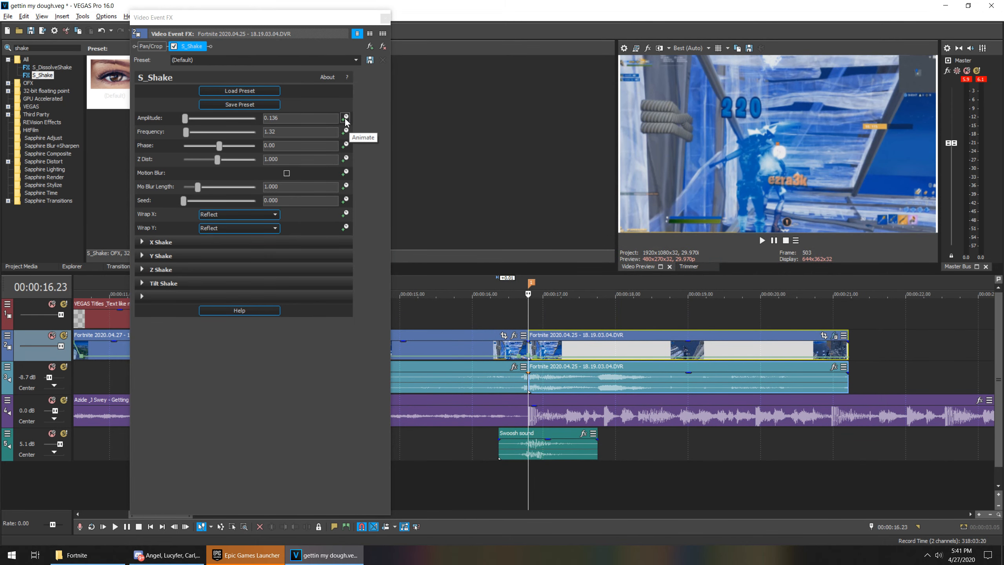
click(319, 119)
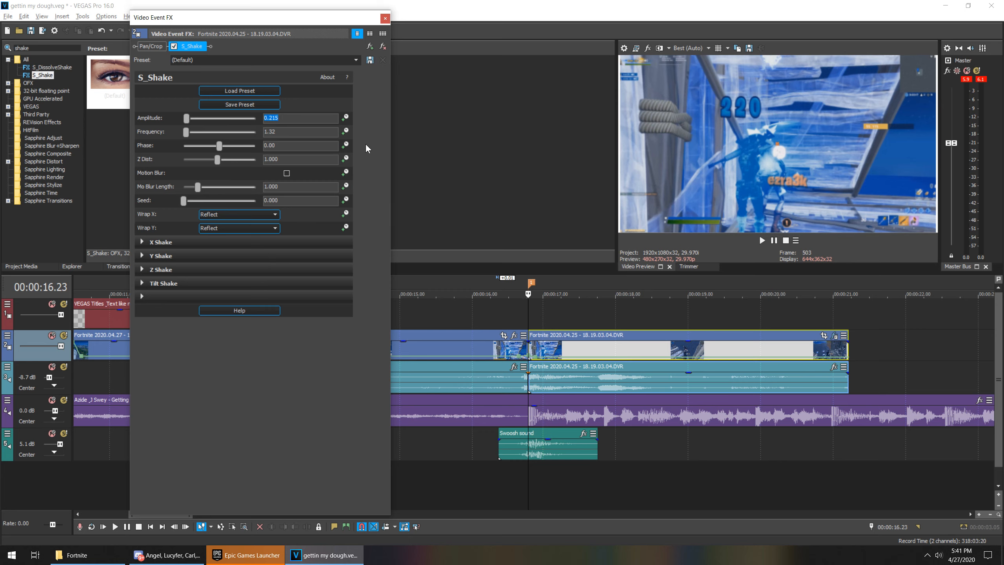
click(308, 120)
Expand the X, Y, Z, Tilt Shake and crop groups of S_Shake and examine all their parameter values.
click(142, 241)
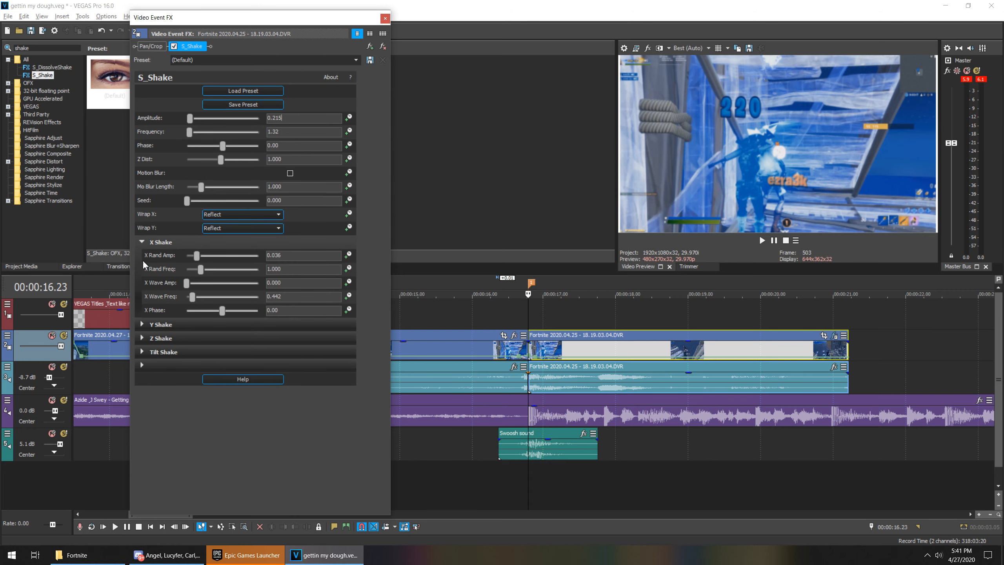
click(142, 324)
click(142, 407)
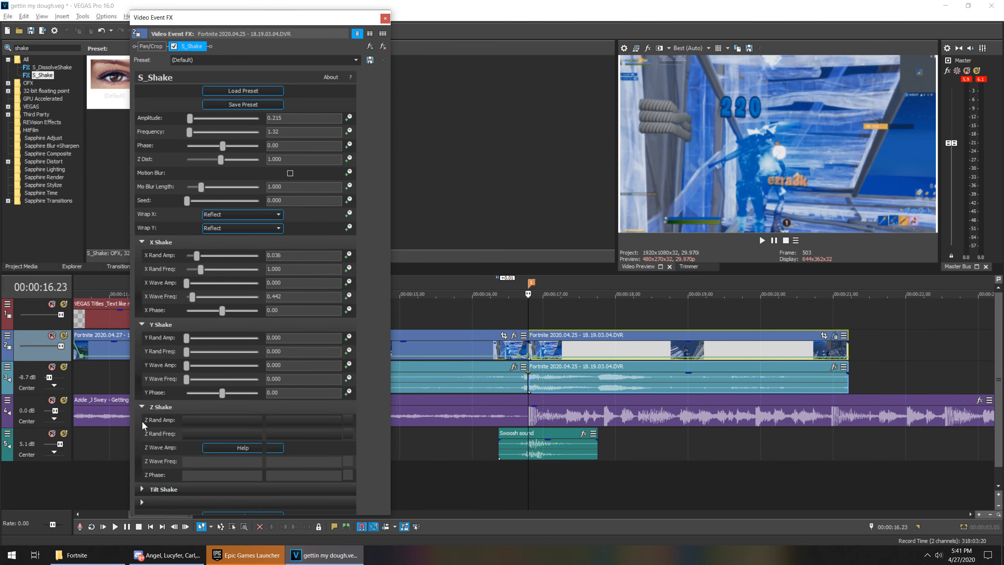
click(141, 502)
drag(383, 239, 389, 369)
click(141, 436)
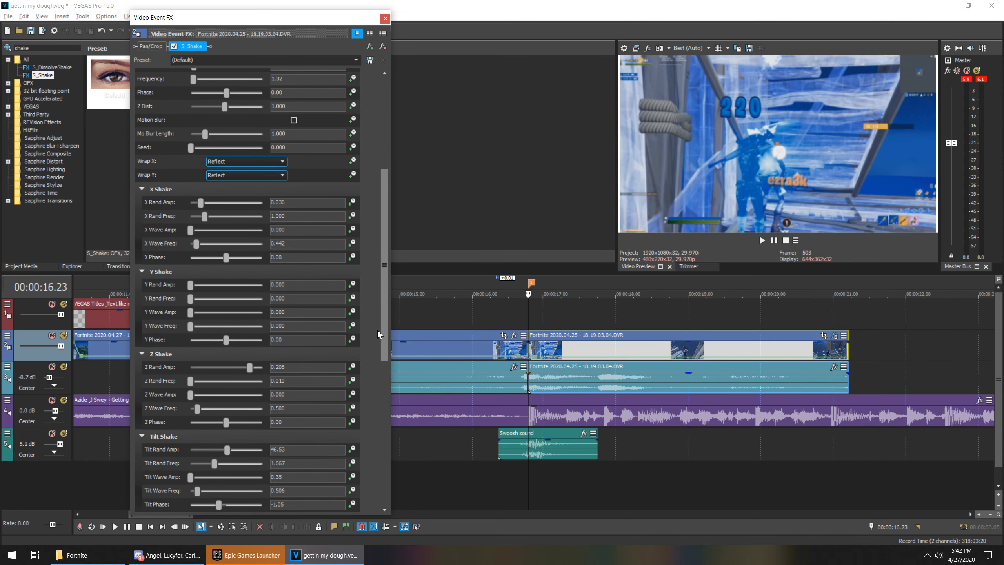
drag(389, 319, 342, 471)
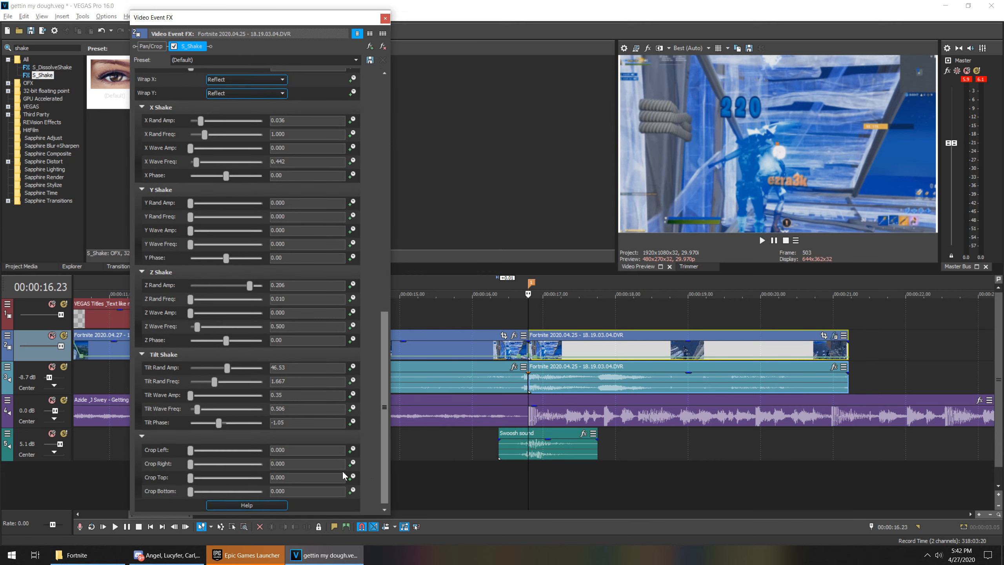
drag(383, 425, 406, 77)
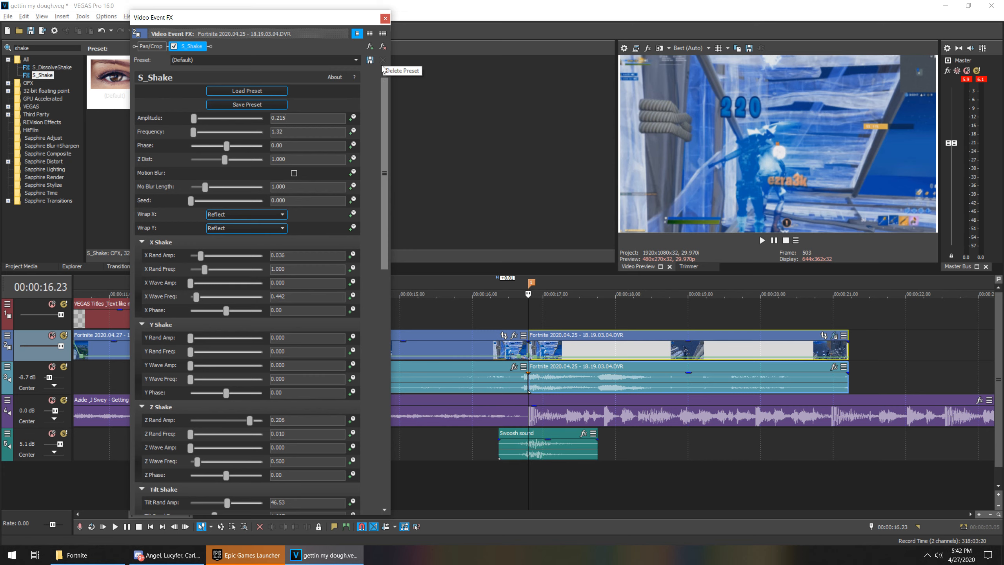
Play back the shaken clip from the beat drop at 00:00:16.23 to review the S_Shake effect.
click(530, 348)
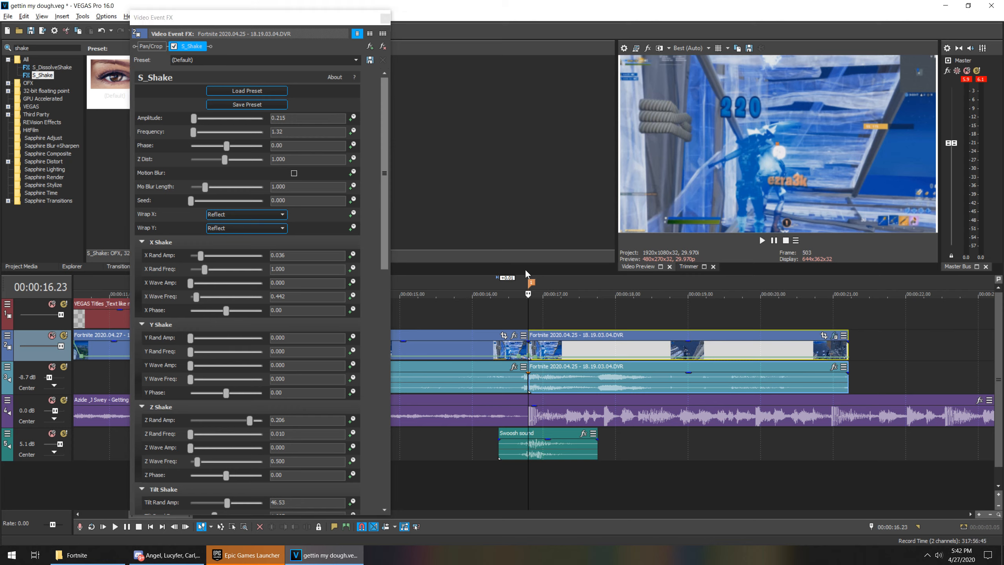
click(761, 241)
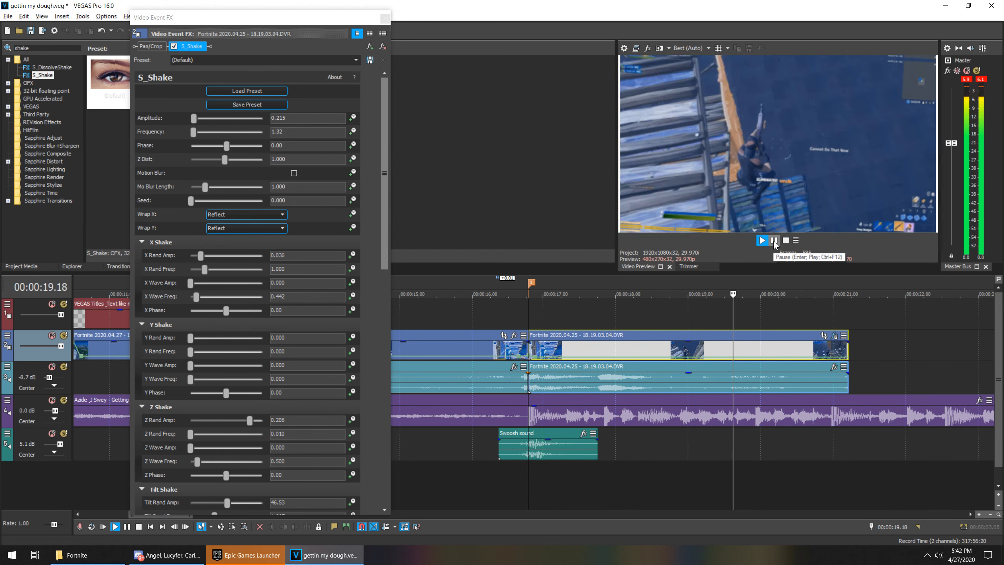
click(774, 241)
Return to 00:00:16.23 and enable keyframe animation for the S_Shake Amplitude at the clip's start.
click(530, 346)
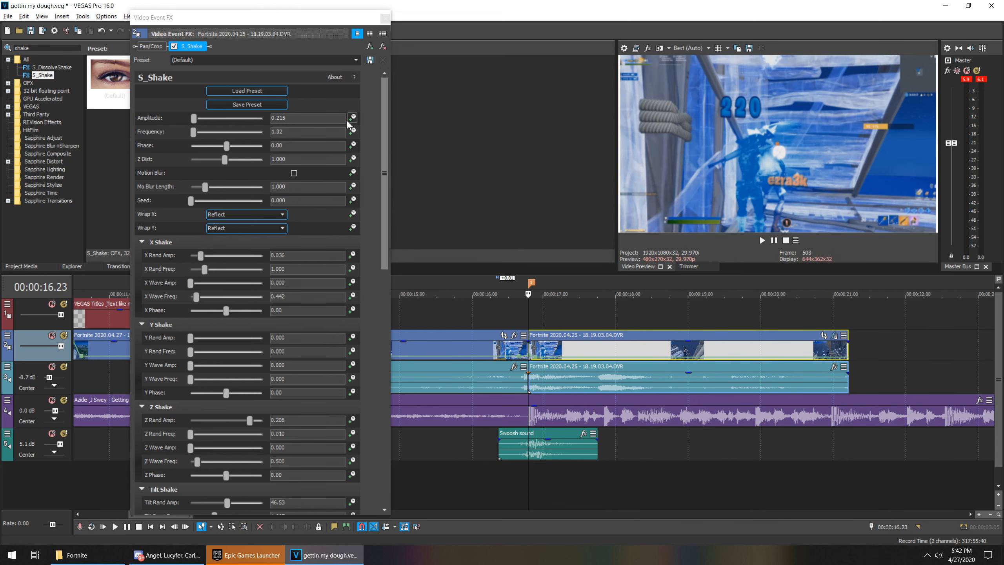
click(352, 118)
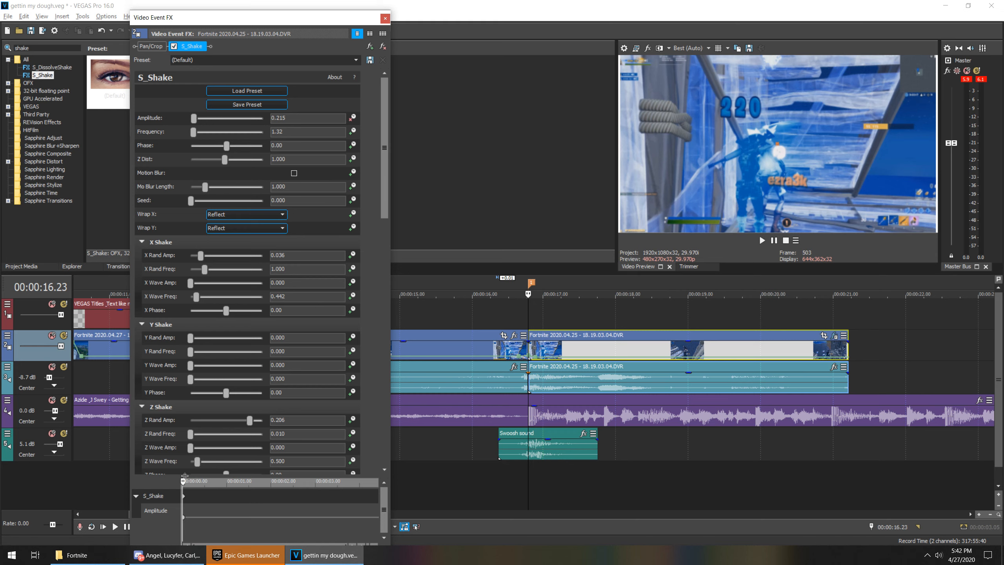
mouse_move(184, 476)
mouse_down()
mouse_move(175, 481)
mouse_move(381, 476)
mouse_move(363, 472)
mouse_move(191, 470)
mouse_move(193, 481)
mouse_move(379, 485)
mouse_up()
click(239, 482)
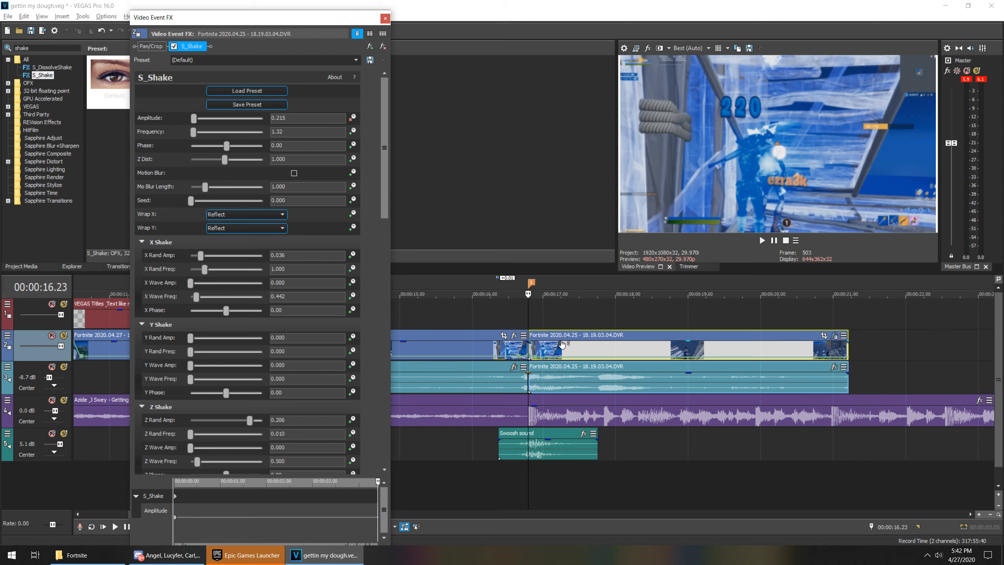
Preview the clip after the beat drop and trim its end, together with its audio, back to about 00:00:18.24.
click(516, 348)
click(527, 347)
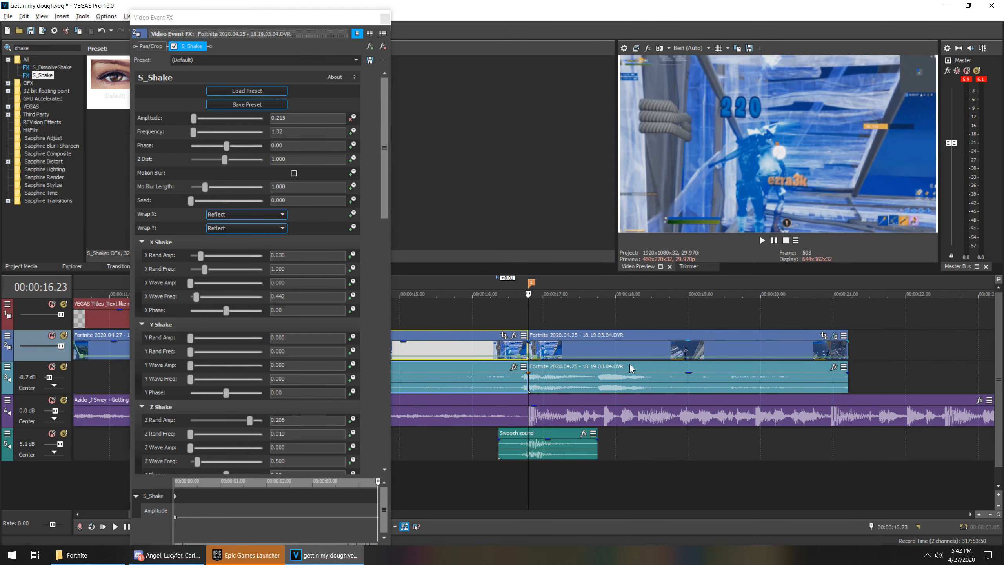
drag(846, 345, 721, 345)
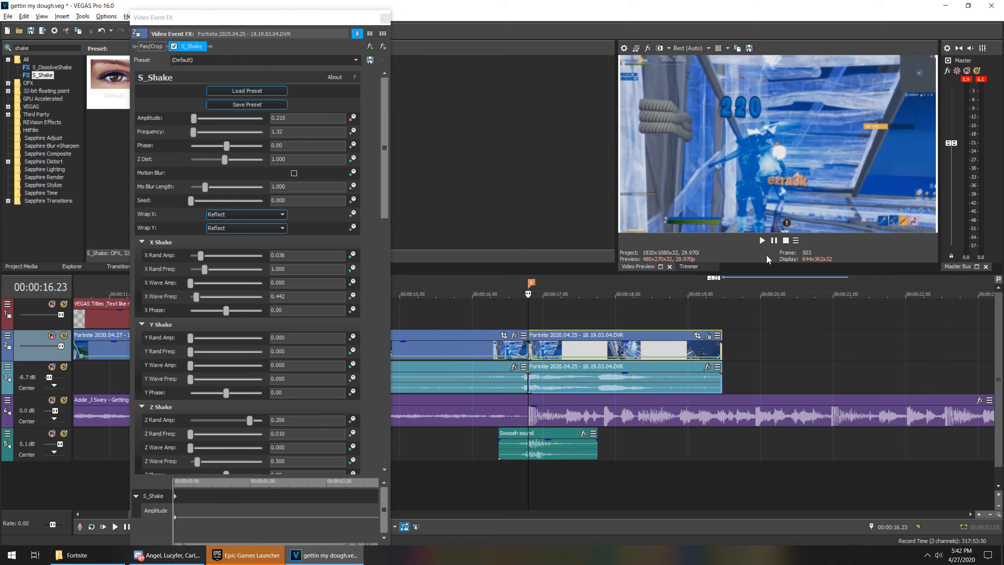
click(762, 240)
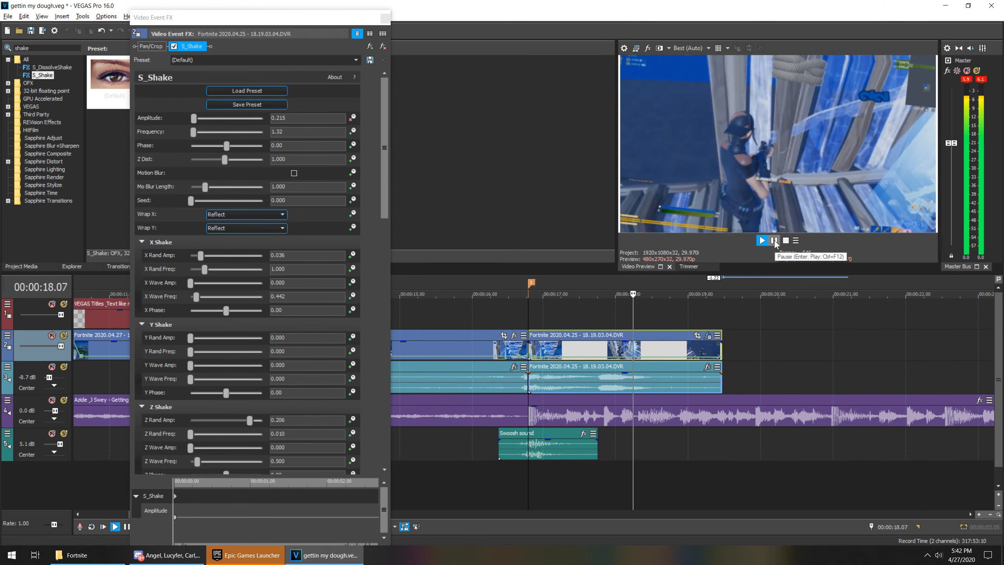
click(774, 242)
drag(721, 352, 673, 352)
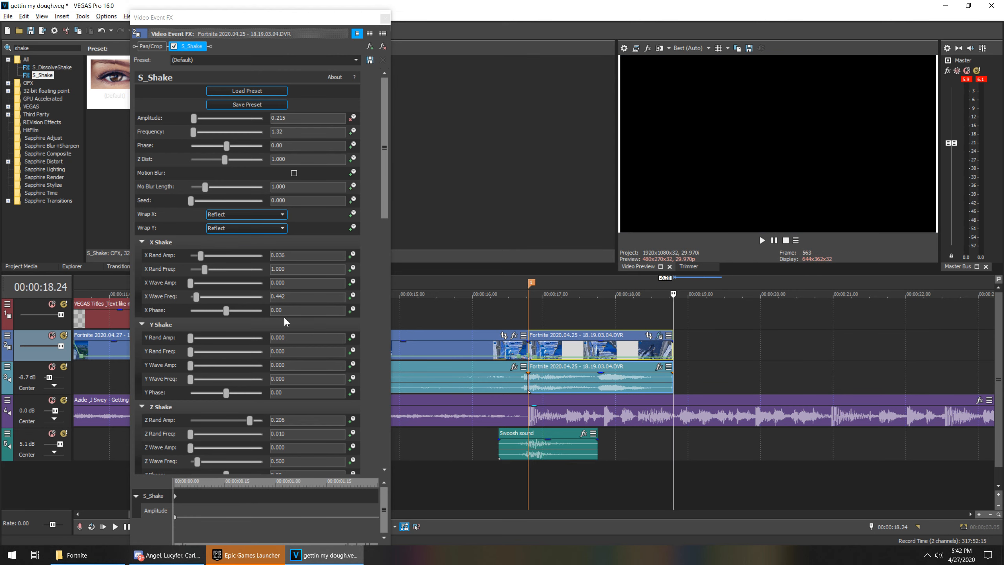
Add an S_Shake Amplitude keyframe of 0.000 at the very end of the clip and close the effect window.
click(246, 504)
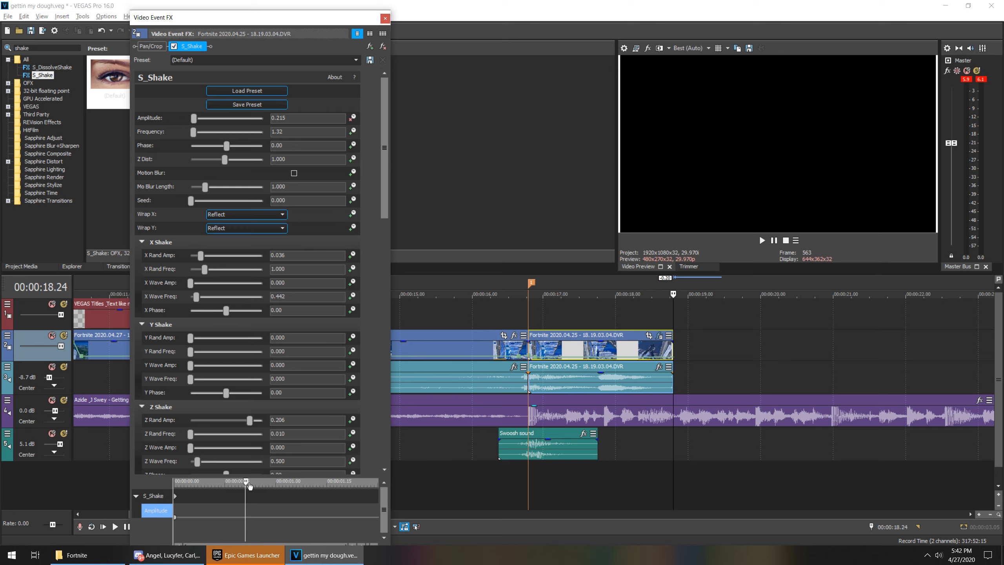
drag(245, 480, 380, 480)
drag(334, 20, 400, 11)
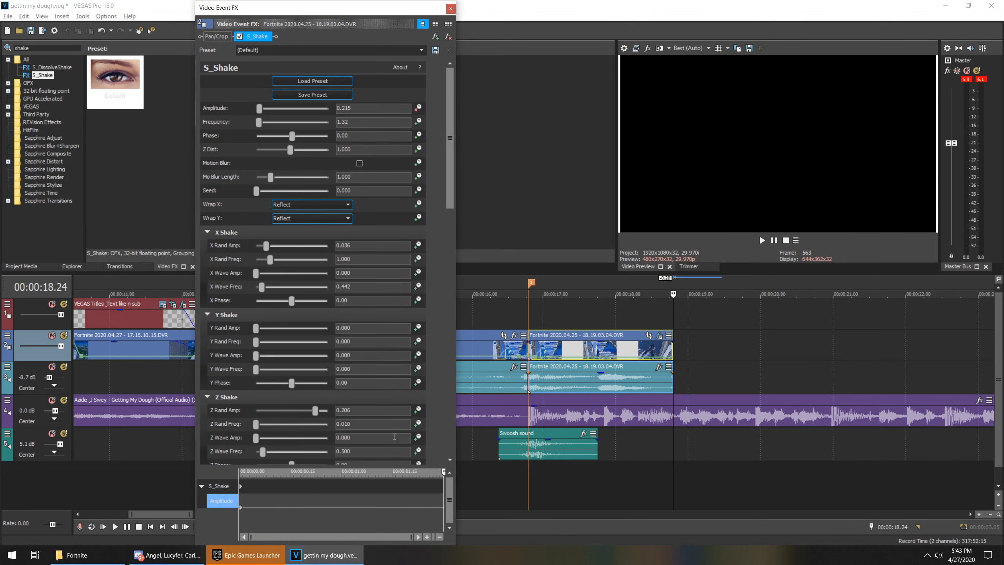
drag(261, 112, 200, 107)
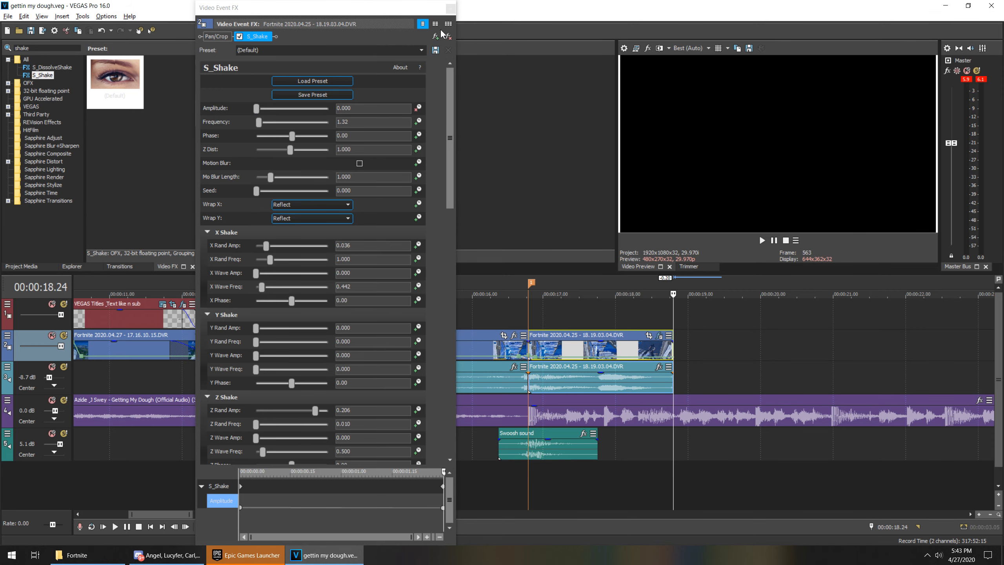
click(450, 9)
Play back from shortly before the beat drop through the trimmed clip to review the animated shake.
click(489, 346)
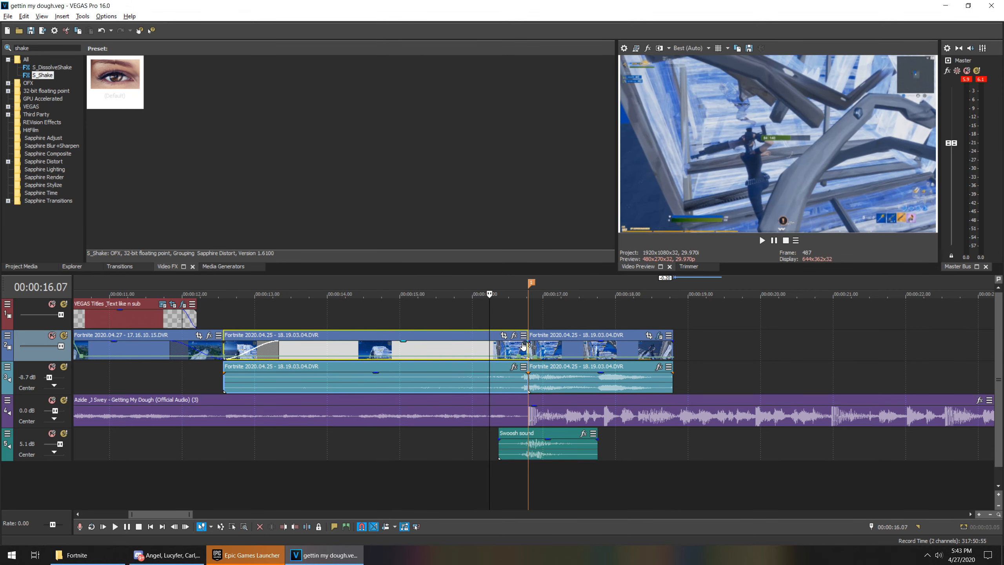
click(527, 347)
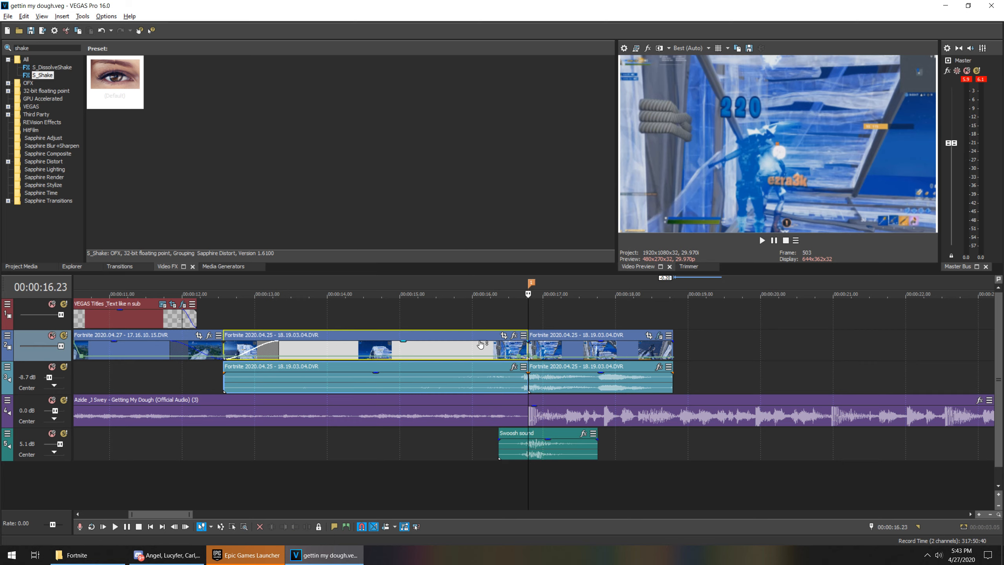
click(762, 240)
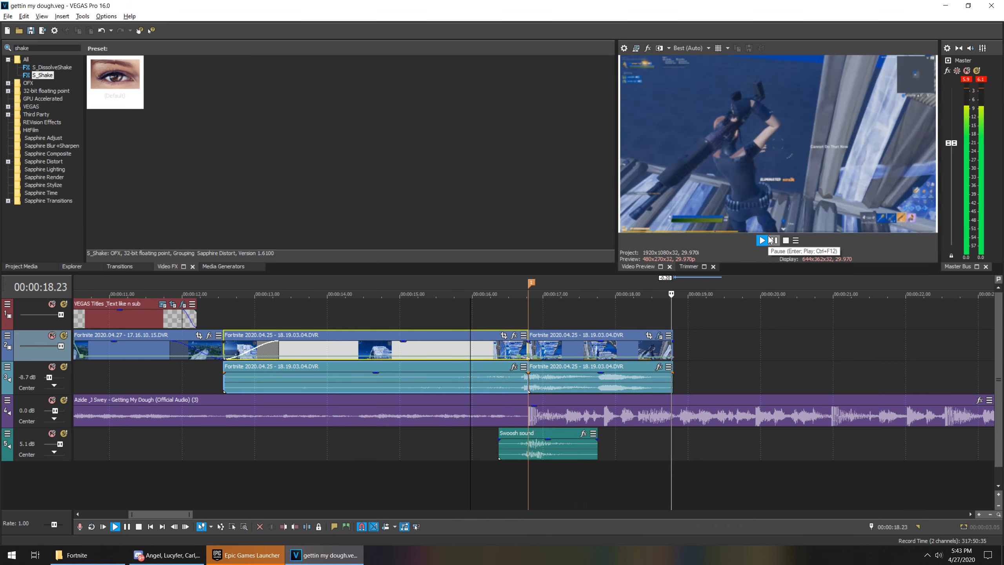
click(771, 240)
Clear the effects search and apply Gaussian Blur with the Soften preset to the clip after the beat drop.
click(534, 351)
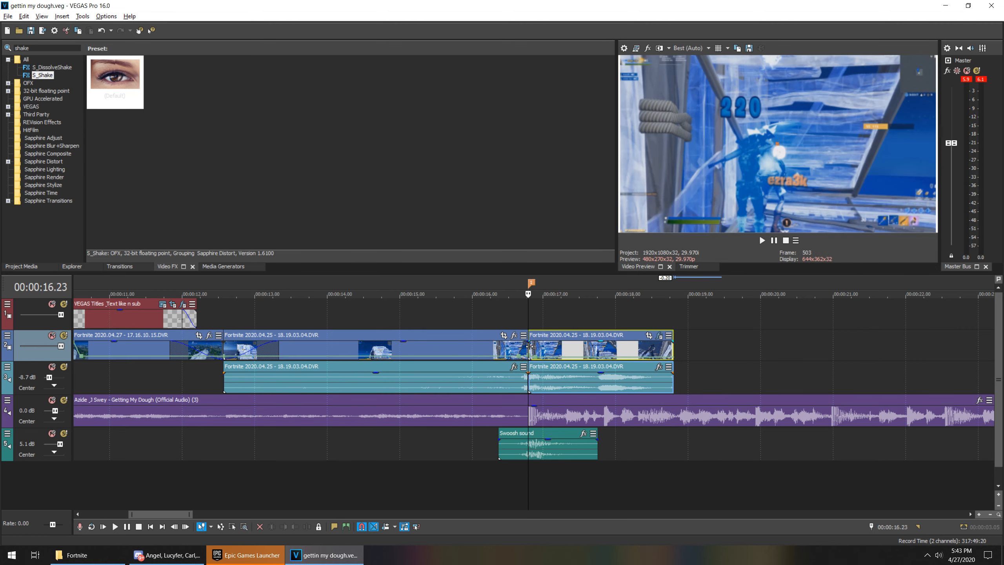
double_click(38, 47)
text(s)
key(BackSpace)
scroll(54, 167, down, 2)
click(51, 224)
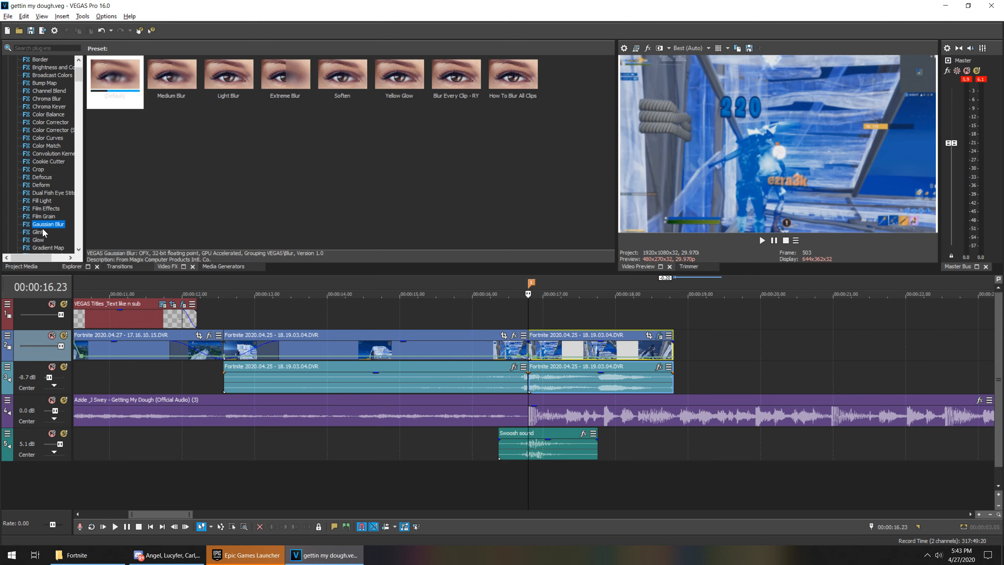
click(327, 73)
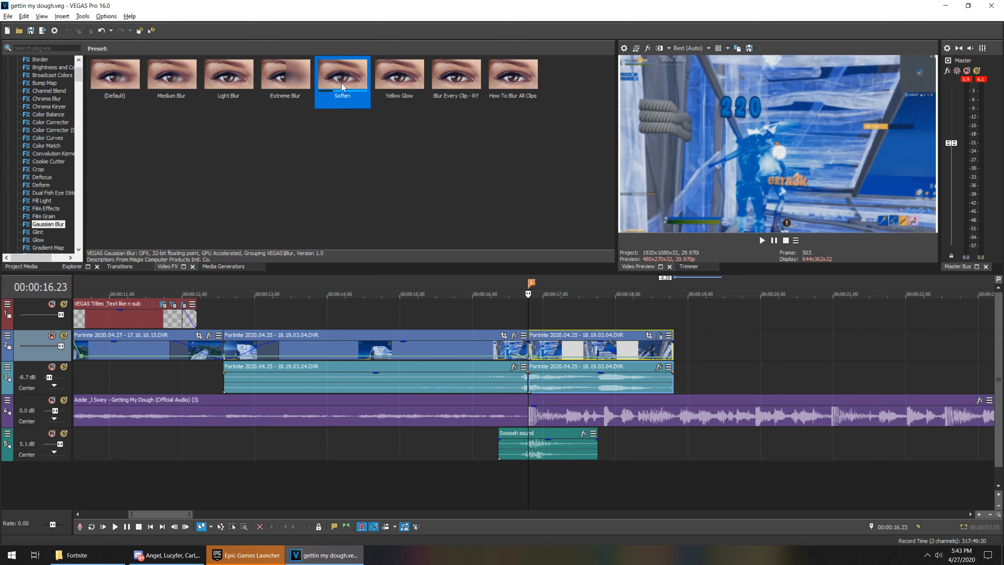
drag(583, 350, 583, 350)
click(202, 486)
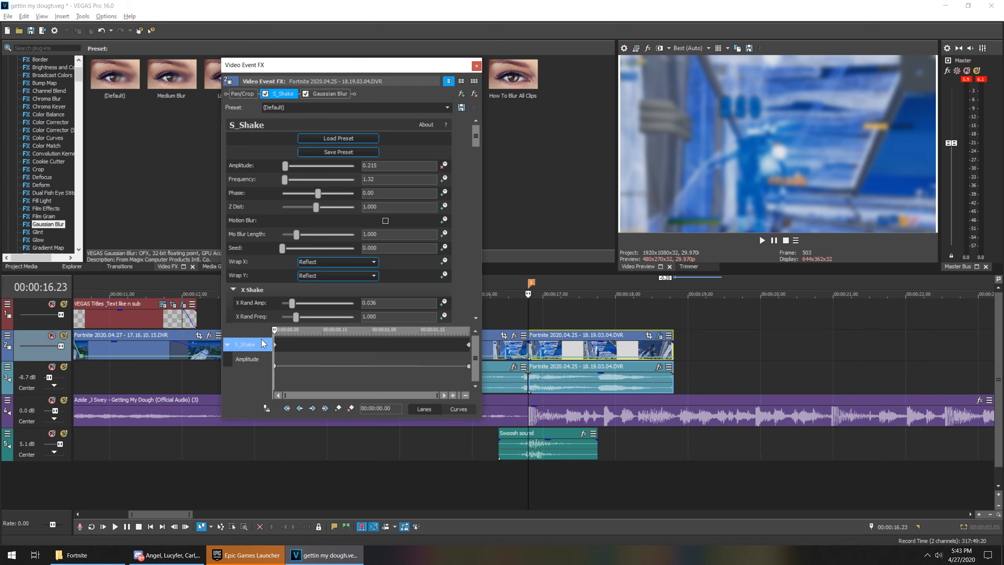
Enable animation for the Gaussian Blur ranges, set horizontal and vertical to 0.0070 at the clip's start, and save the project.
click(320, 94)
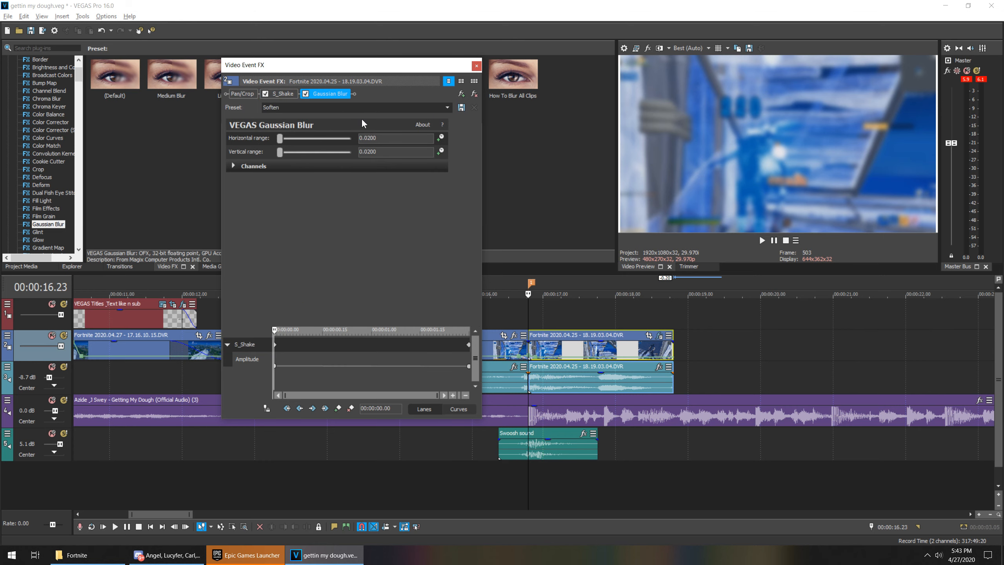
click(440, 137)
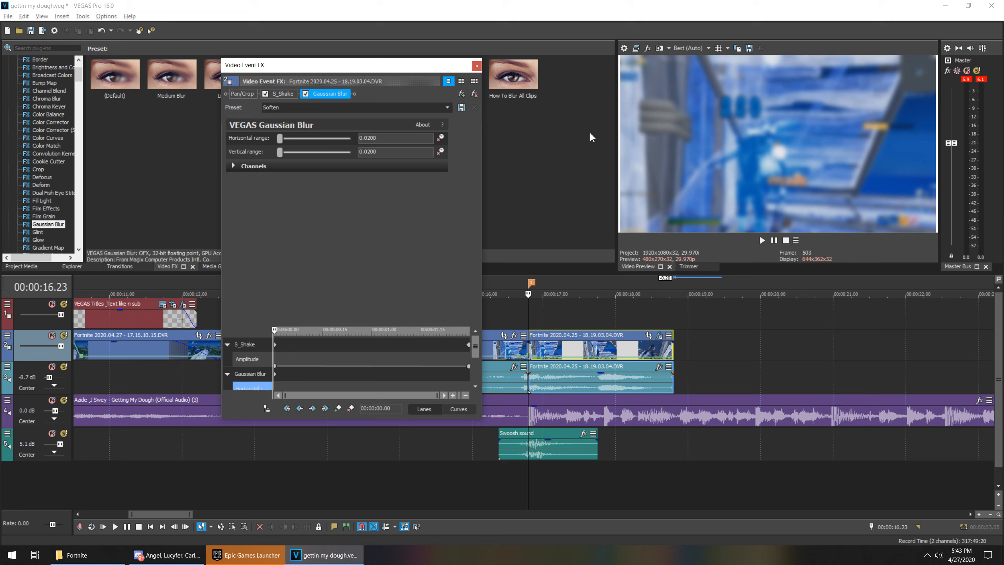
click(371, 138)
text(0.0070)
key(Return)
click(373, 152)
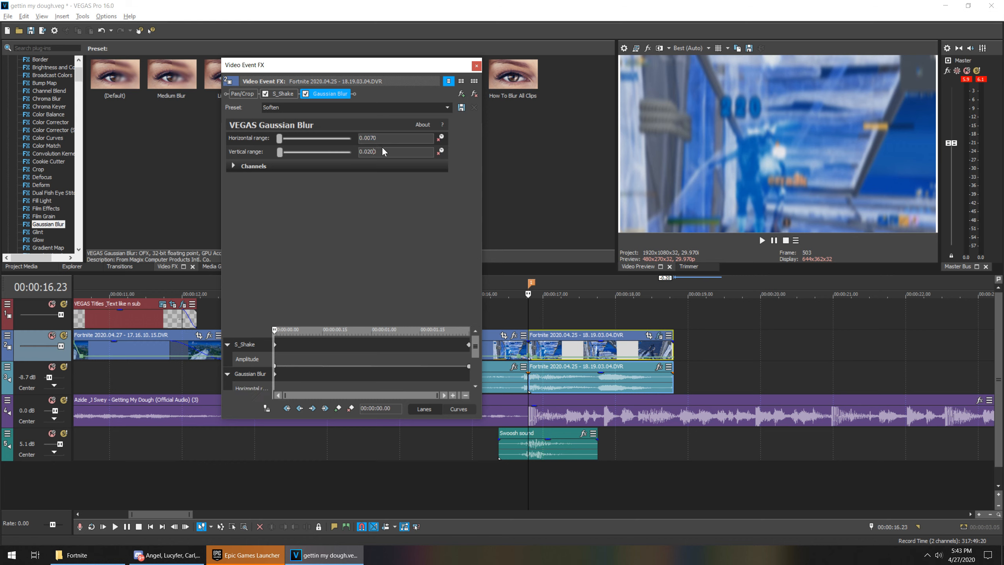
text(70)
key(Return)
key(ctrl+s)
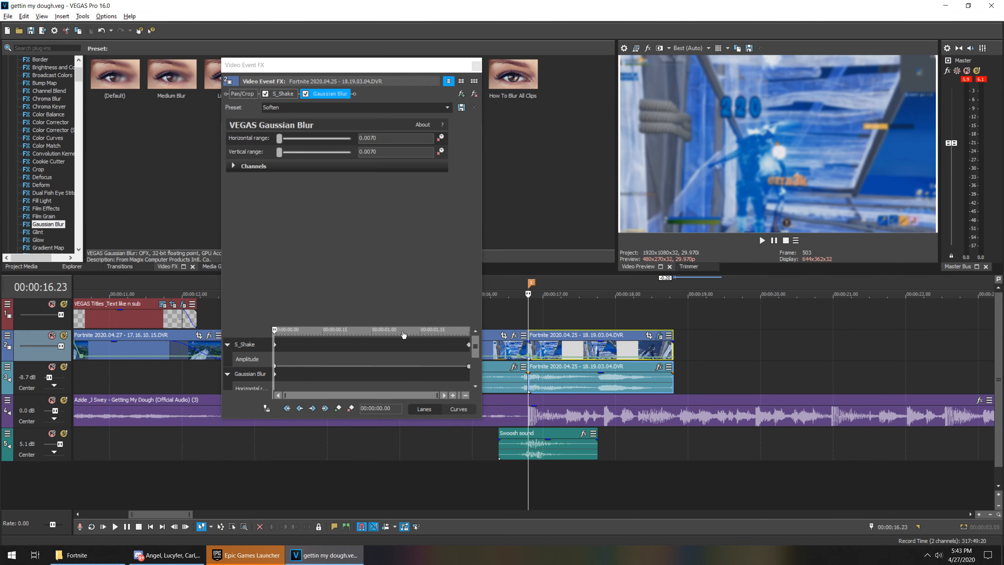
Add a Gaussian Blur keyframe at 00:00:01.00 with horizontal and vertical ranges at 0.0000, then save and close the effect window.
click(371, 374)
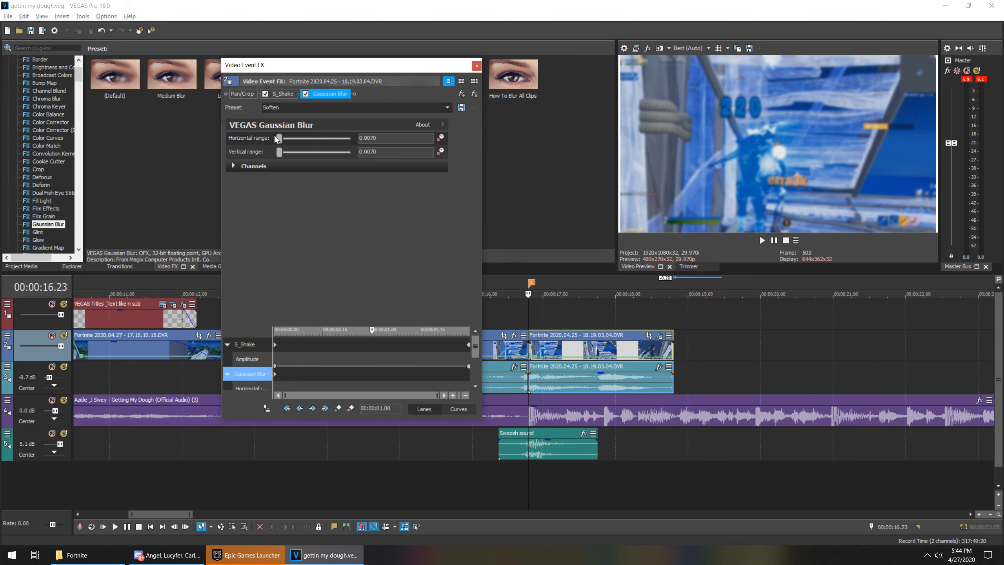
drag(278, 138, 216, 149)
key(ctrl+s)
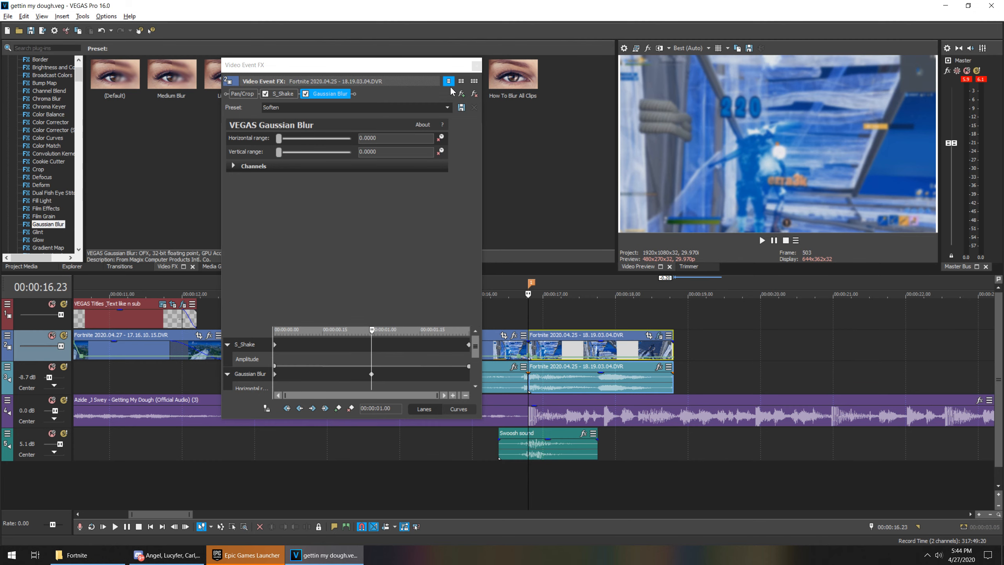
click(476, 65)
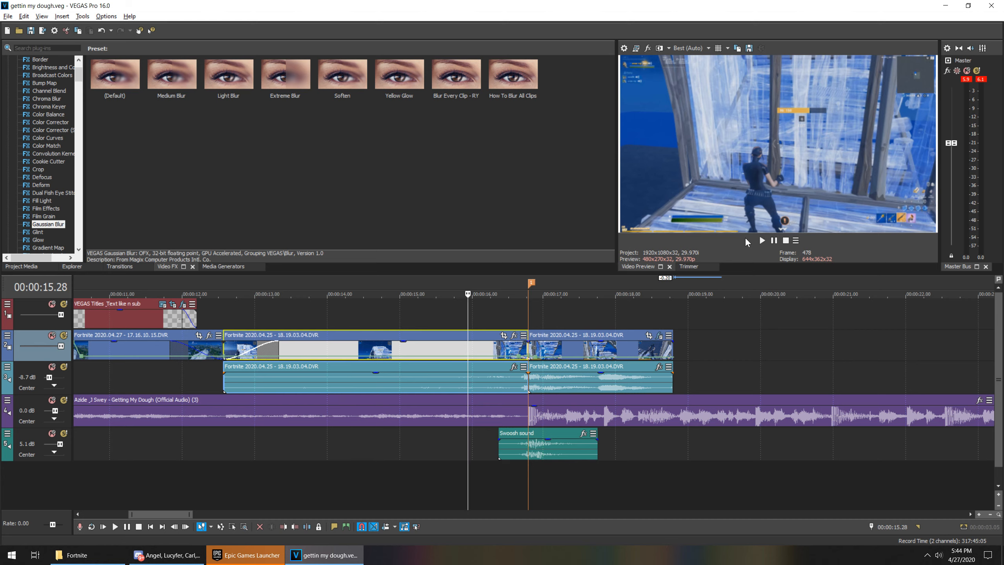
Play back through the beat drop to review the animated blur on the trimmed clip.
click(761, 240)
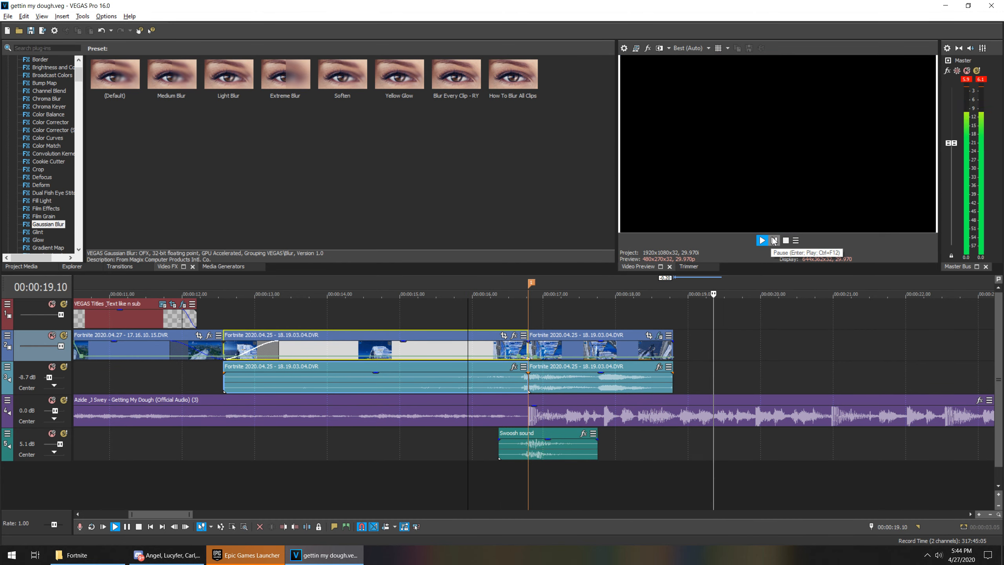
click(774, 240)
click(674, 342)
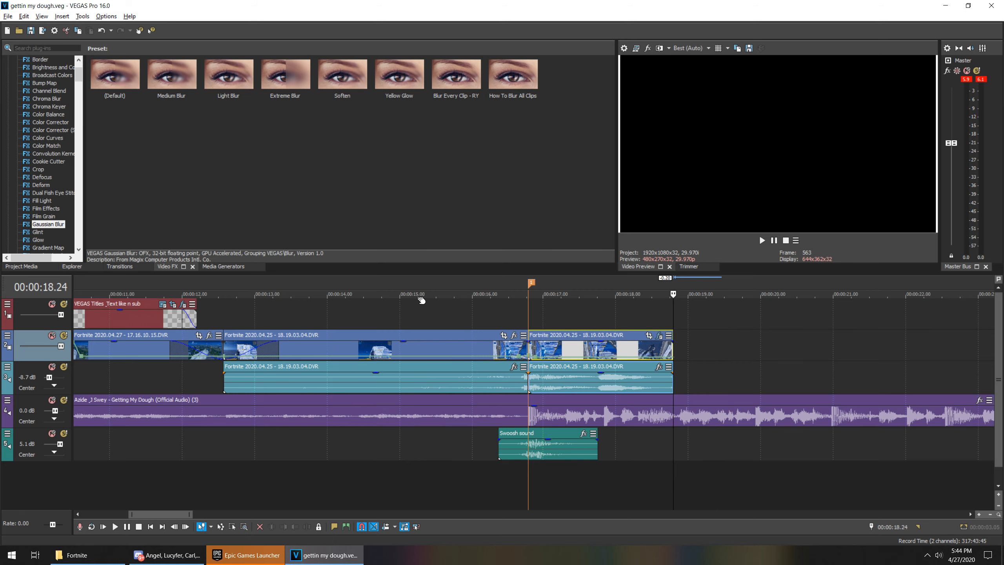
Apply the Brightness and Contrast effect with its default preset to the clip after the beat drop.
scroll(51, 135, down, 2)
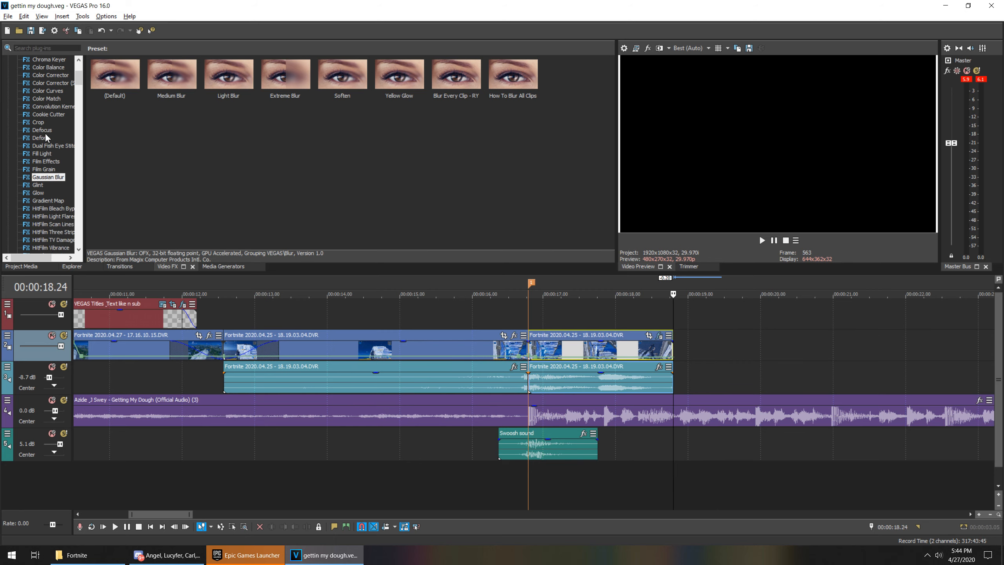
scroll(57, 175, up, 3)
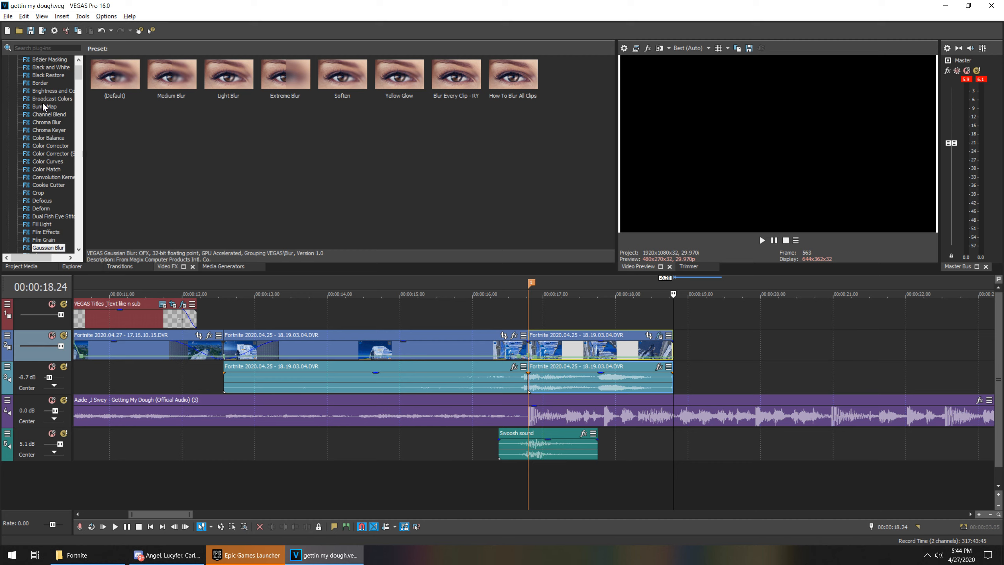
click(53, 91)
drag(132, 75, 500, 202)
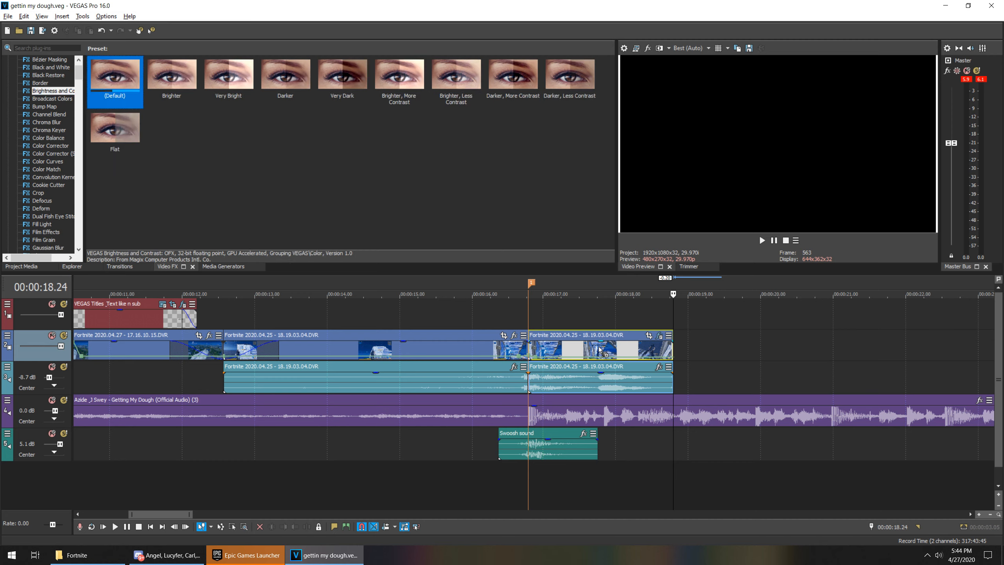
drag(601, 350, 600, 350)
Enable animation for the effect's brightness and set it to 0.100 at the clip's start.
click(228, 344)
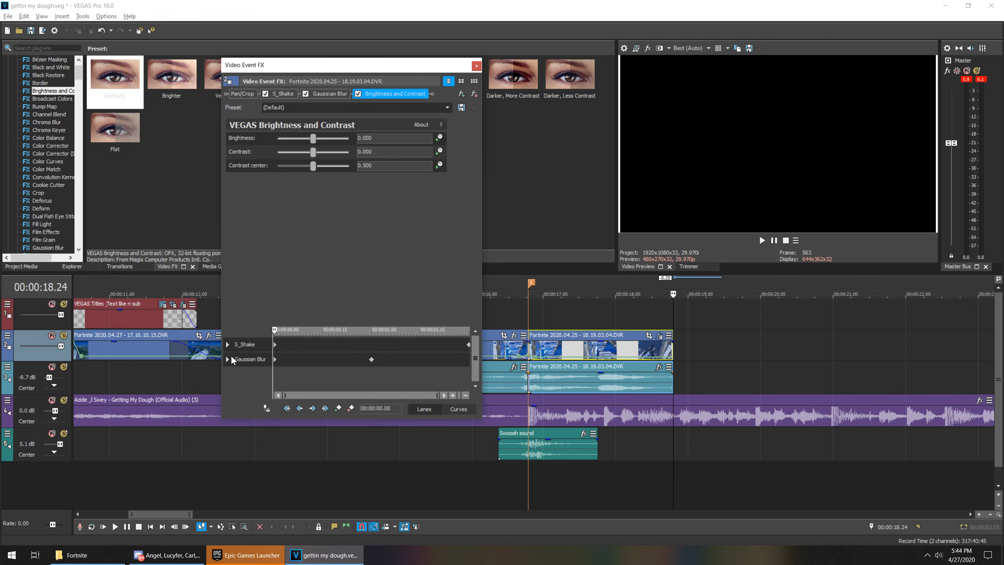
click(229, 358)
click(439, 137)
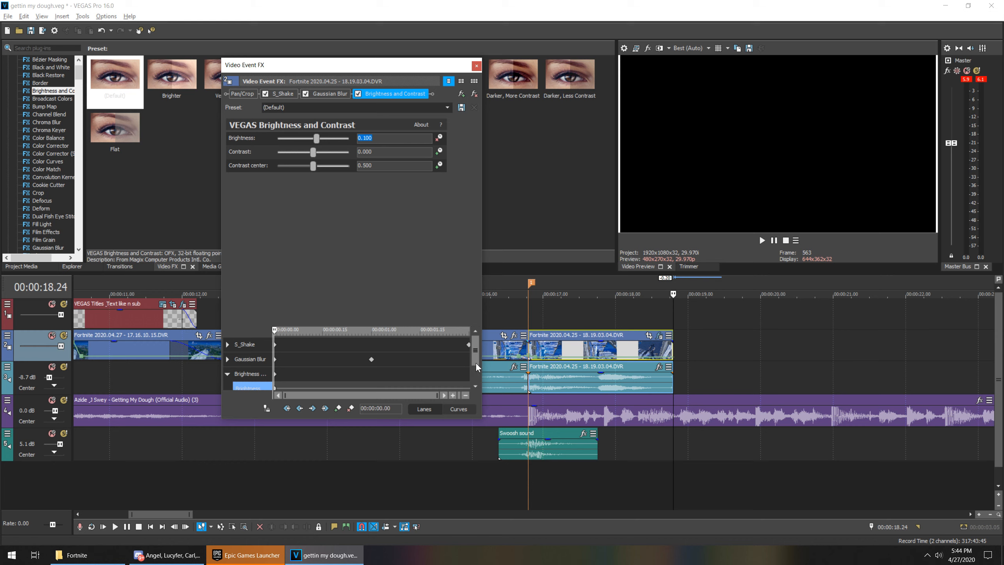
Add a brightness keyframe of 0.000 at 00:00:01.00, in line with the blur's second keyframe, and close the effect window.
click(526, 353)
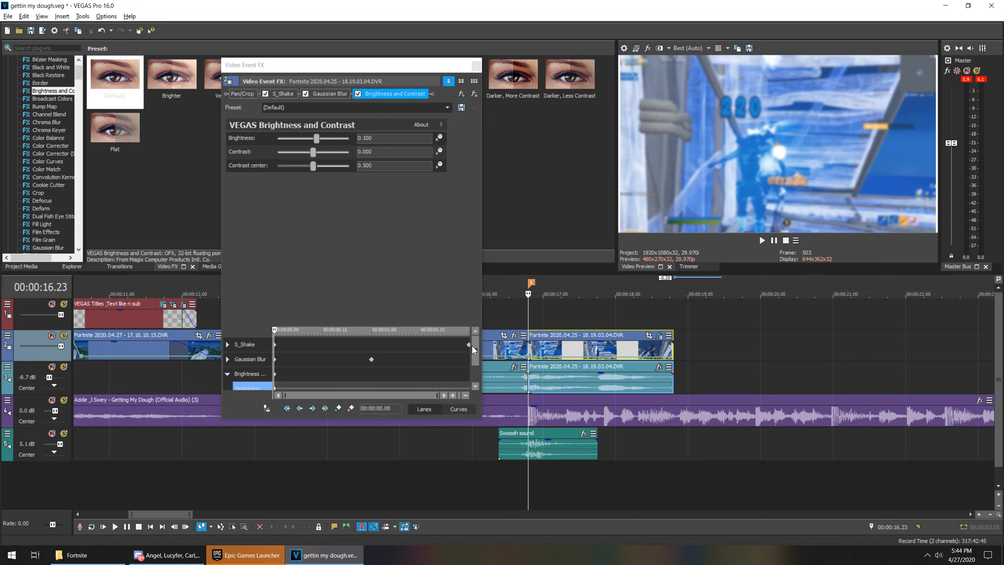
drag(475, 350, 475, 366)
click(373, 361)
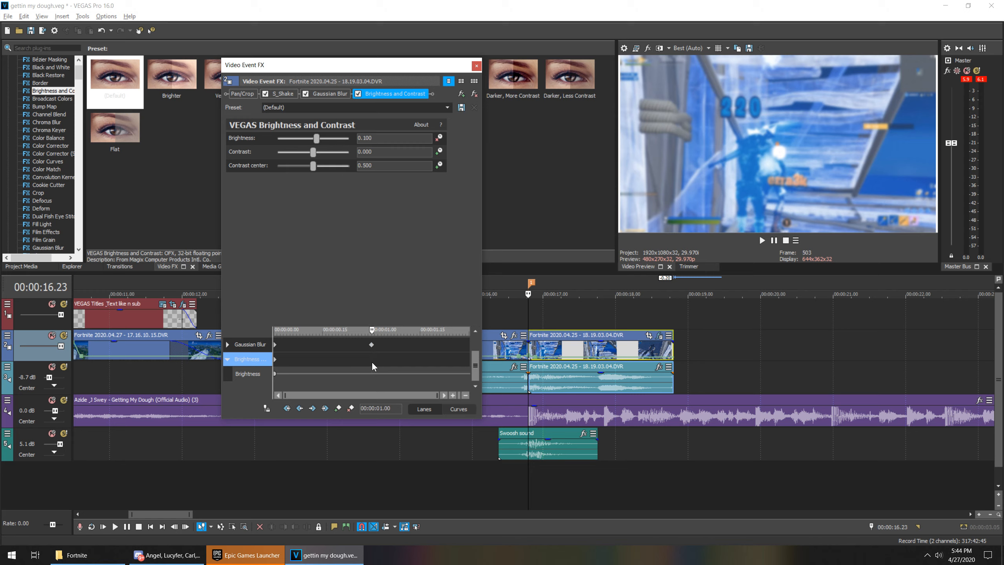
click(367, 137)
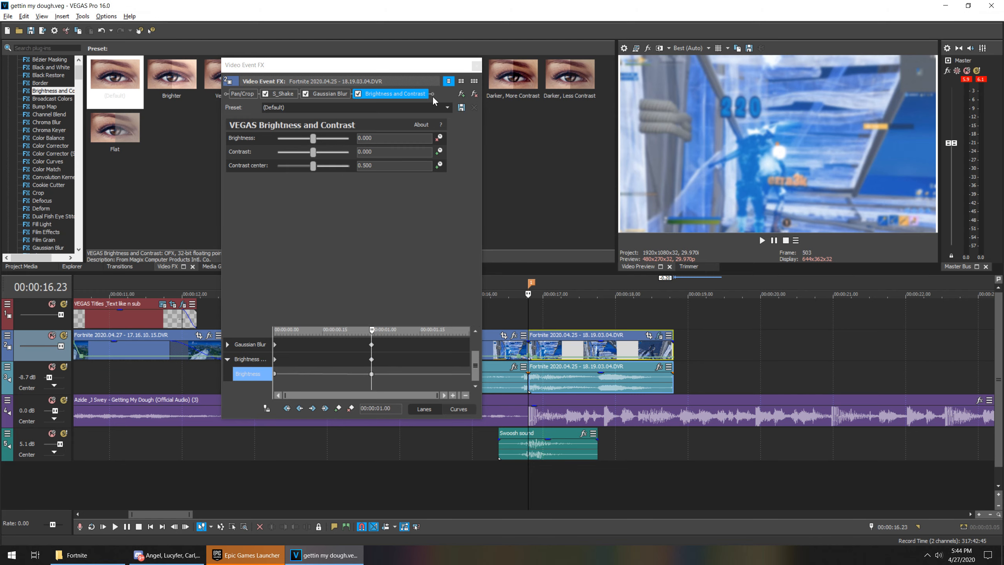
click(476, 65)
Play back from shortly before the beat drop to review the brightness flash with the shake and blur.
click(458, 351)
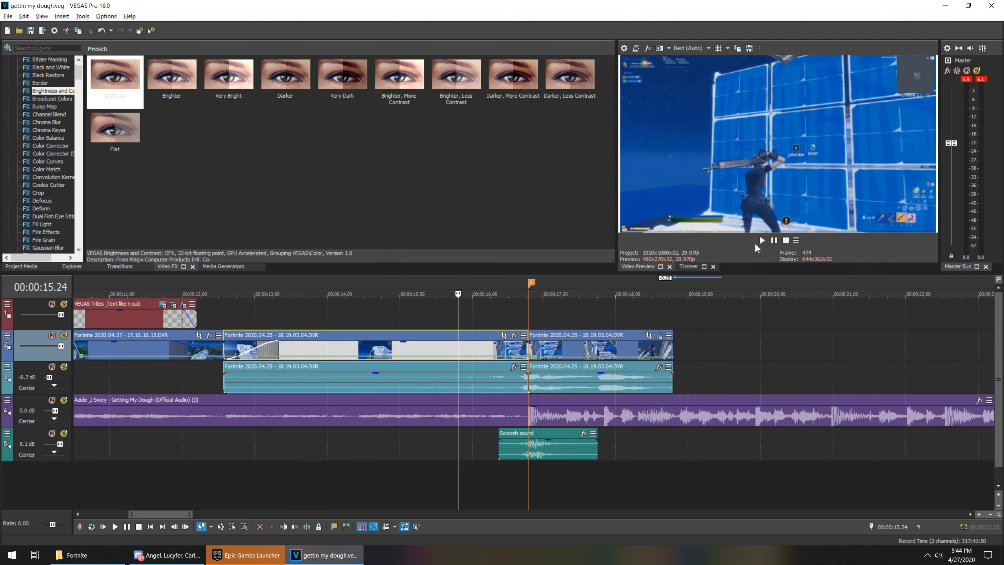
click(762, 240)
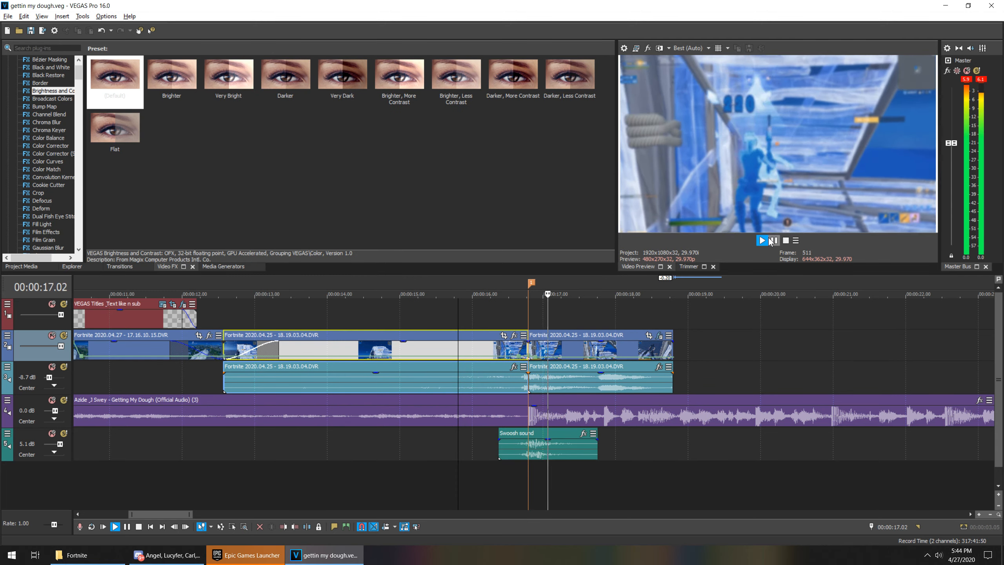
click(773, 240)
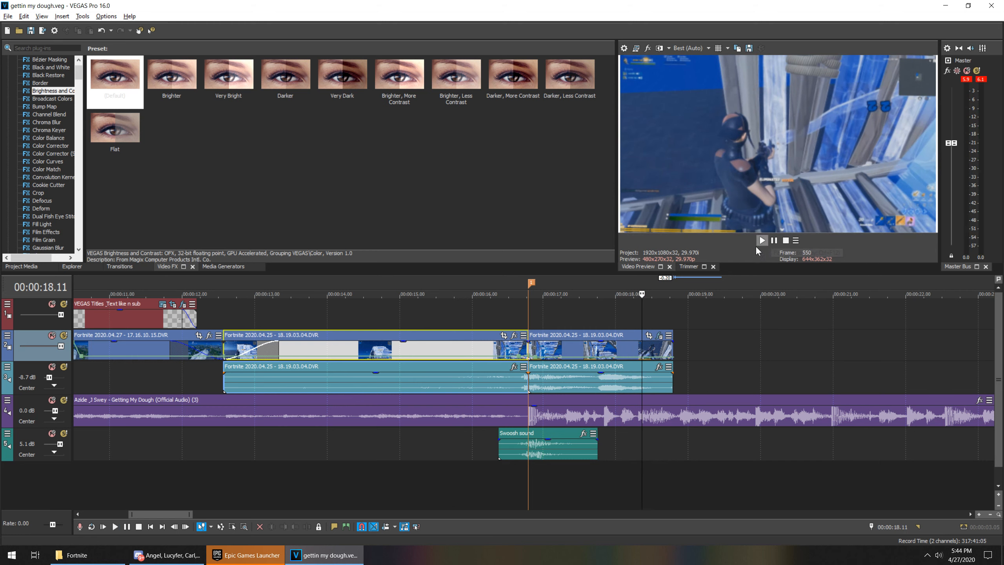
click(619, 347)
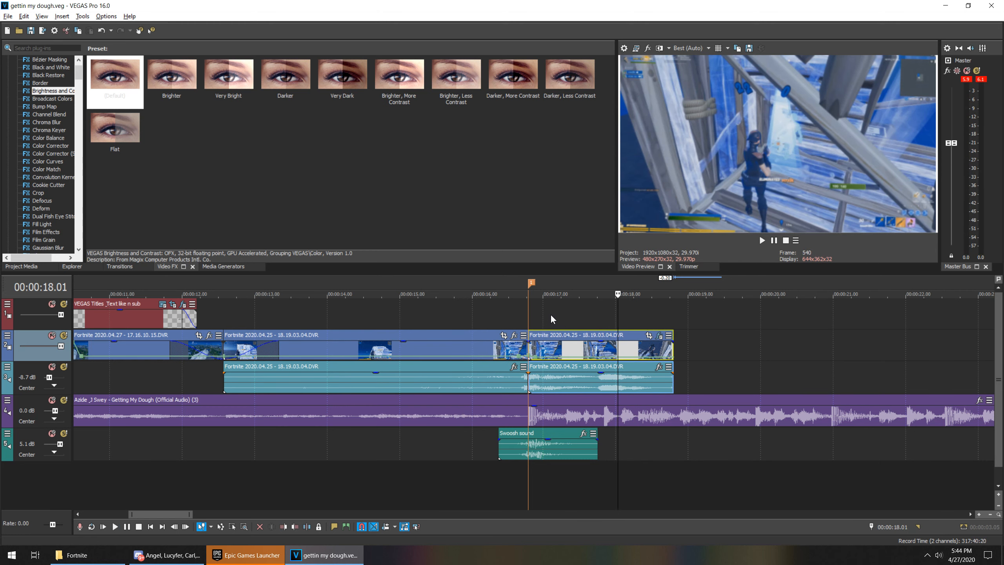
Ungroup the game audio from the video of the clips before and after the beat drop.
scroll(557, 312, down, 6)
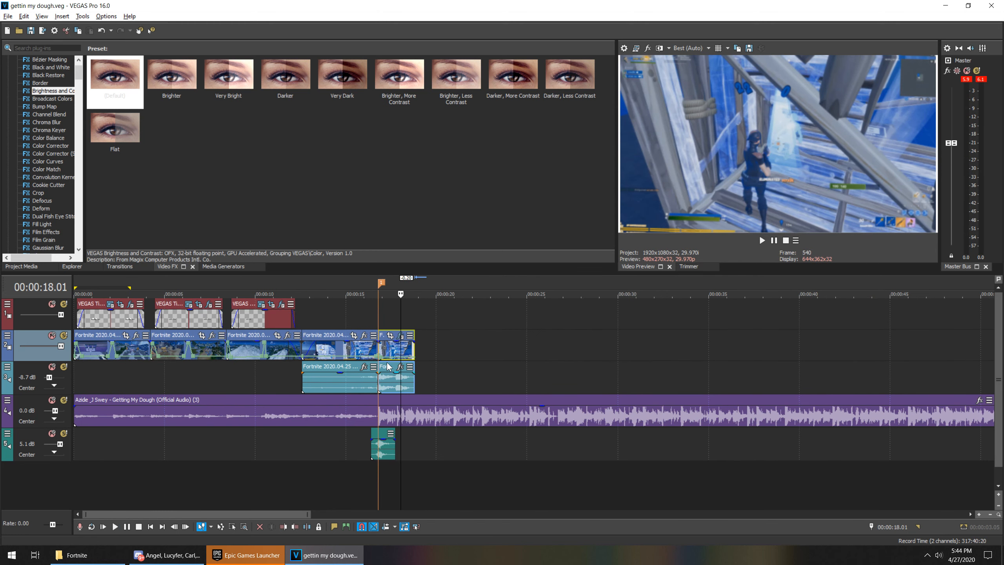
scroll(420, 367, up, 2)
click(417, 352)
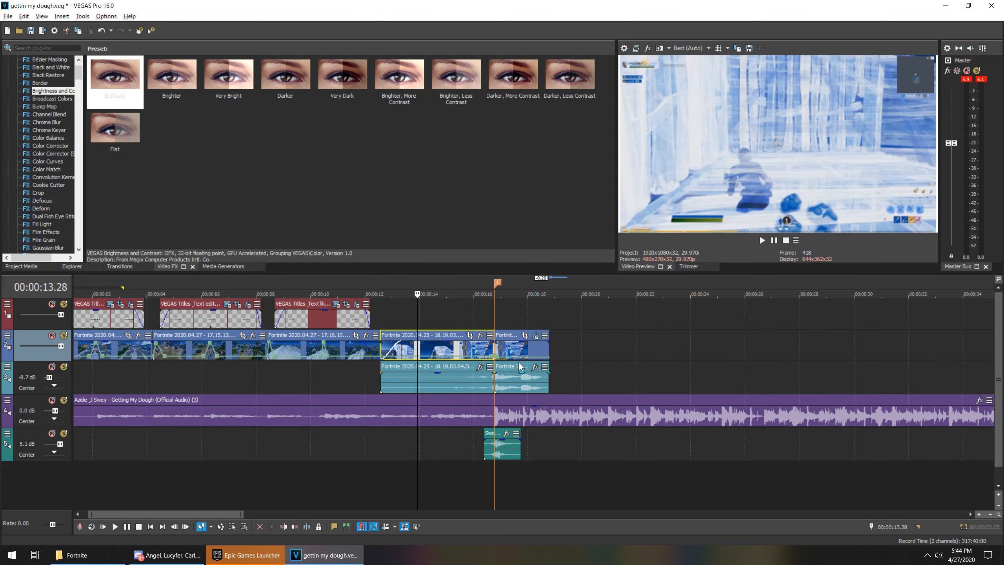
click(514, 347)
click(421, 351)
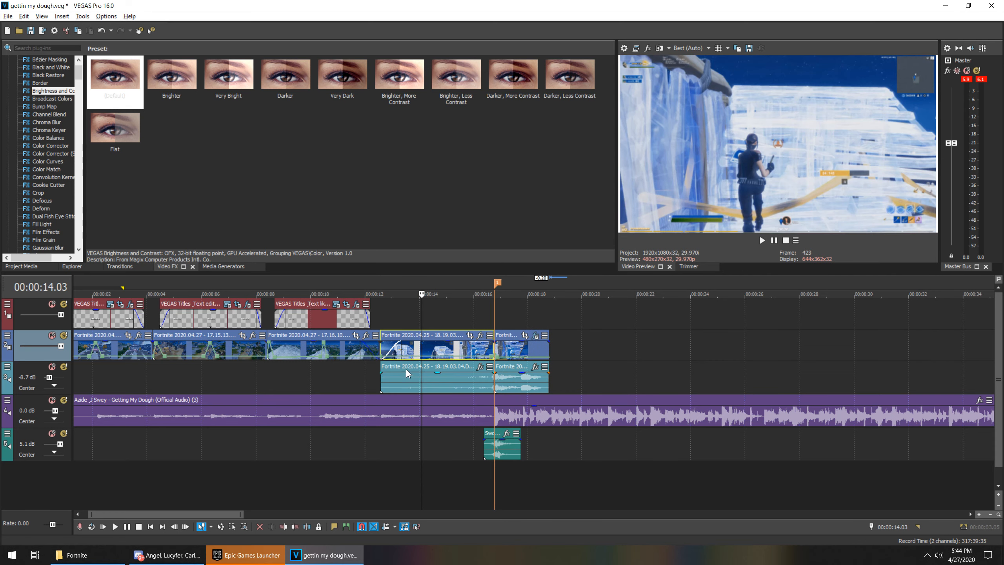
Trim the start of the pre-drop game audio with a long fade-in, and shorten the post-drop audio's end by about one second with a fade-out.
drag(381, 379, 489, 381)
click(513, 379)
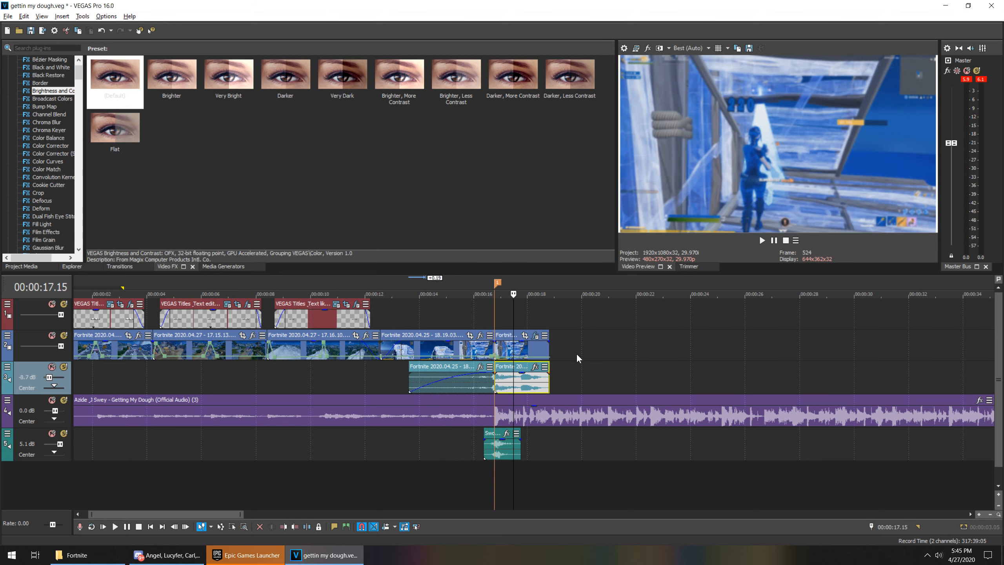
click(762, 242)
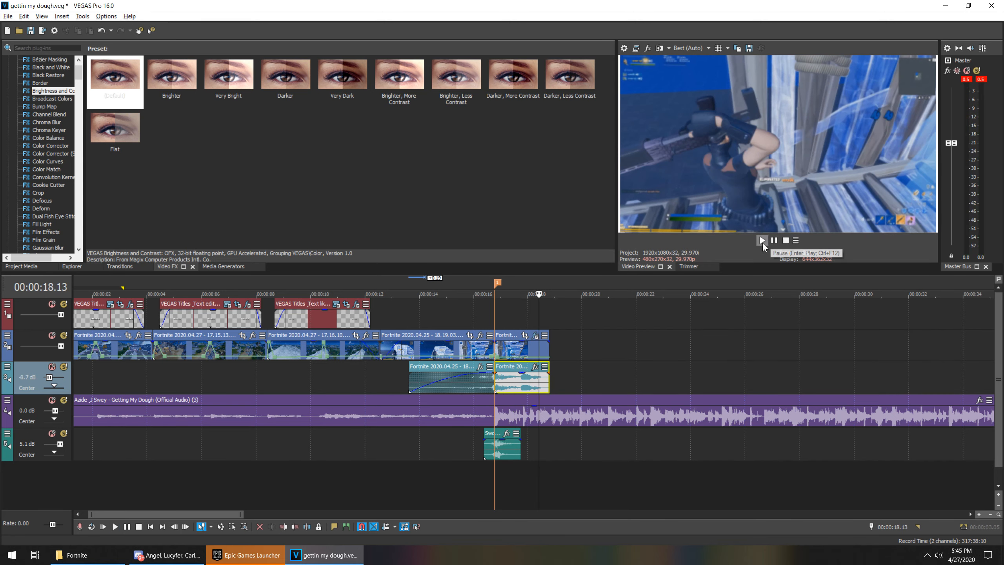
drag(548, 376, 522, 374)
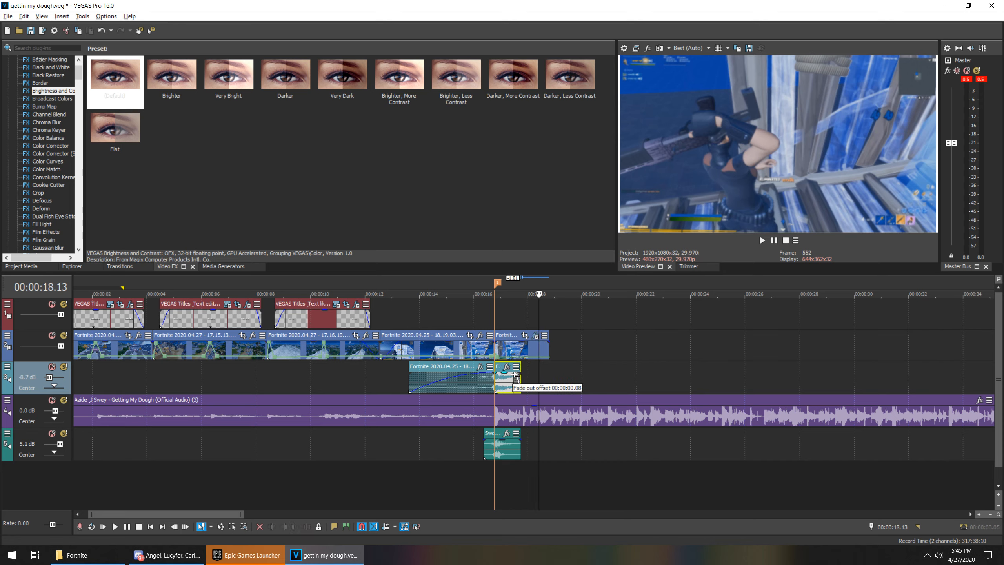
Play back from the faded-in game audio through the beat drop to check how the sound blends with the song.
click(425, 378)
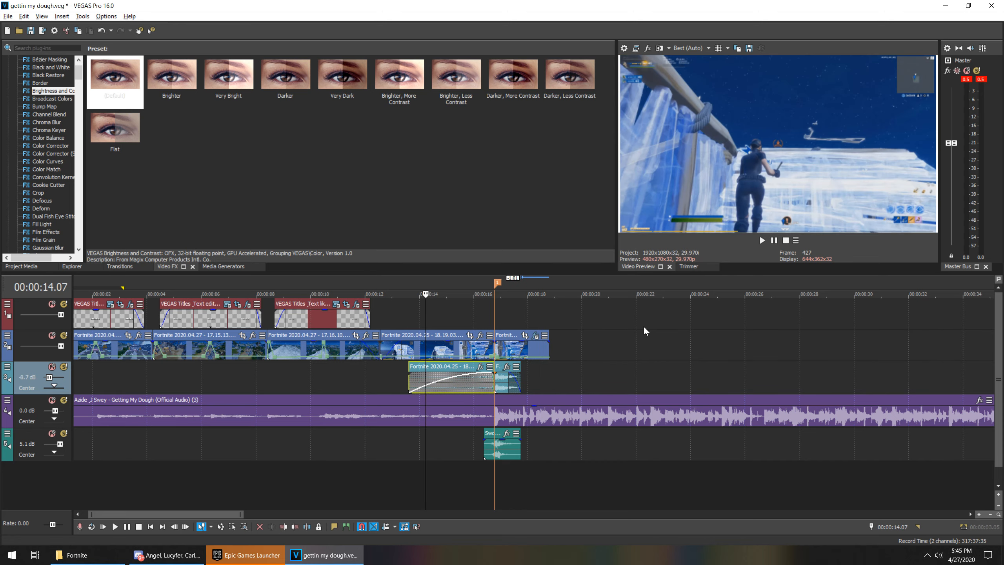
click(760, 241)
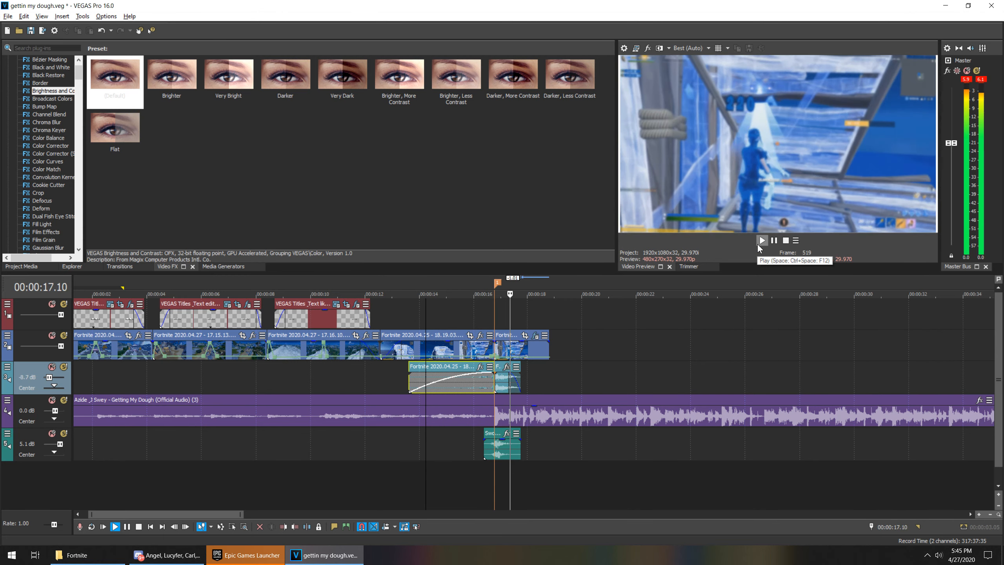
click(773, 242)
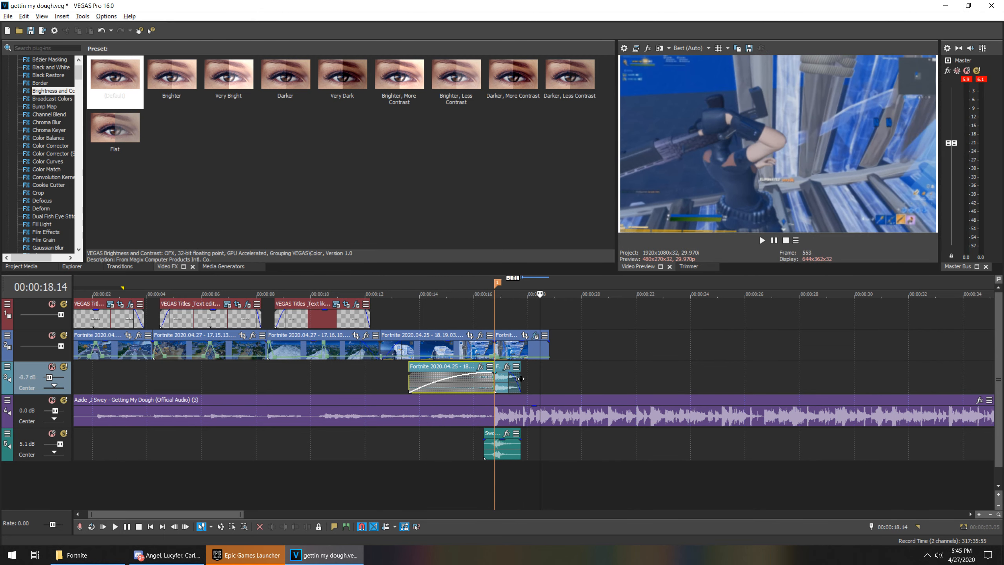
Extend the post-drop game audio's end by about 10 frames, play it back, trim it by about 3 frames, and save the project.
drag(520, 379, 529, 378)
click(508, 379)
click(761, 241)
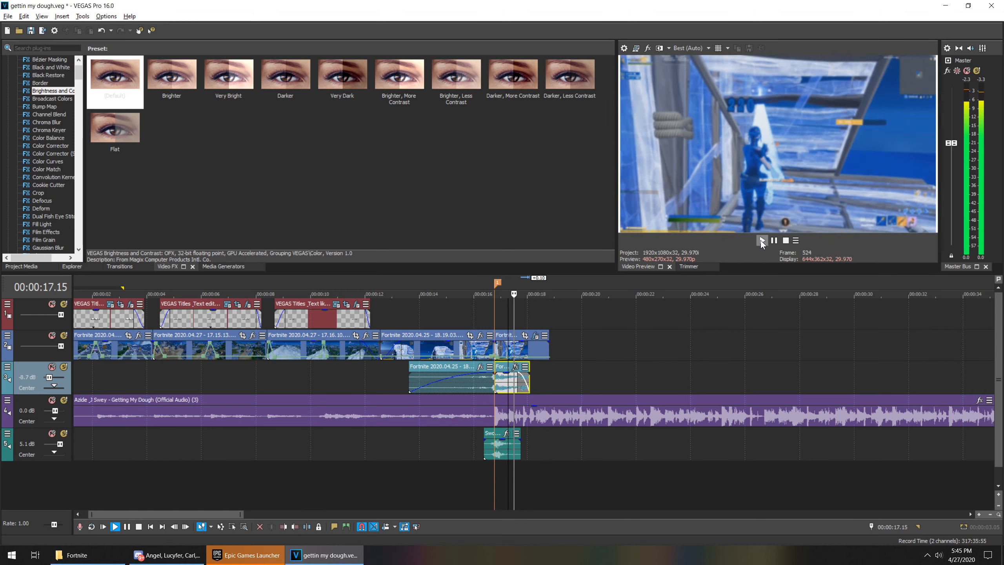
click(773, 240)
drag(528, 376, 524, 377)
key(ctrl+s)
scroll(430, 354, down, 1)
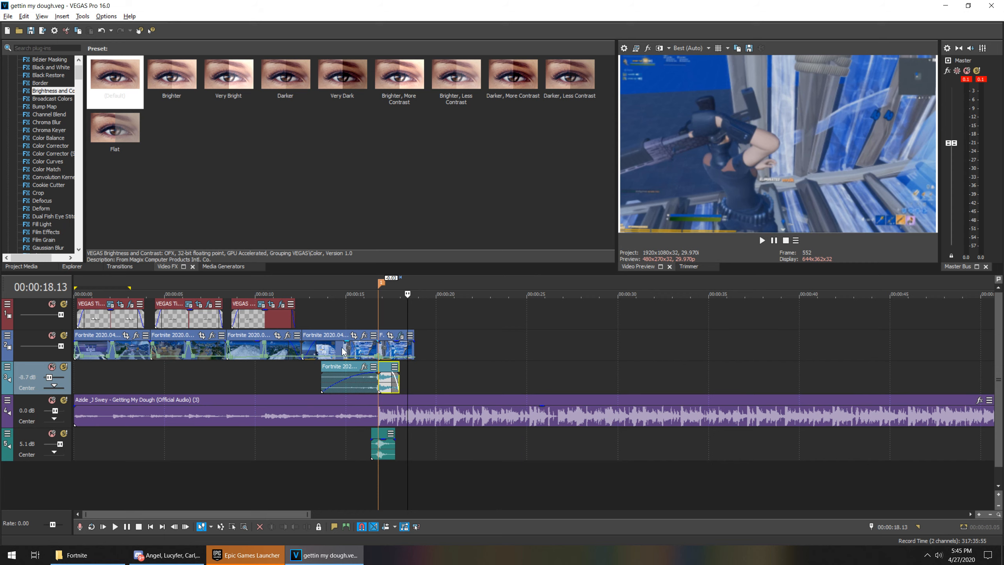
click(414, 347)
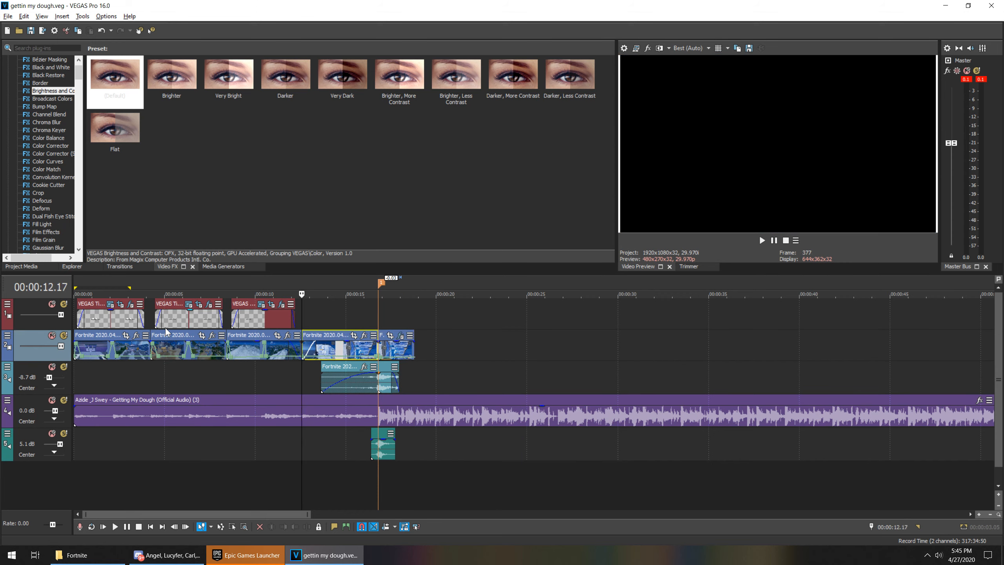
click(414, 345)
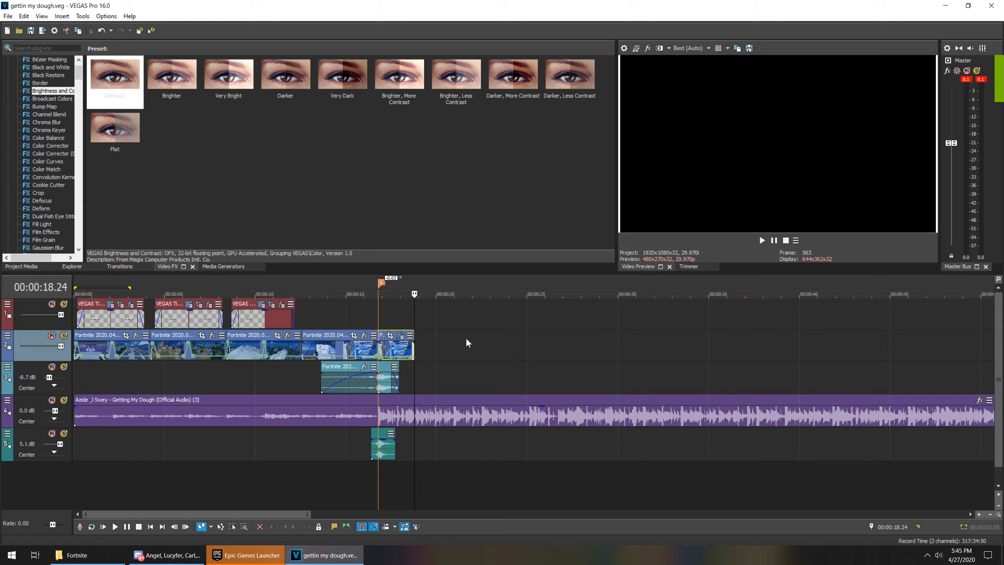
click(405, 351)
click(414, 347)
click(455, 362)
scroll(412, 371, down, 3)
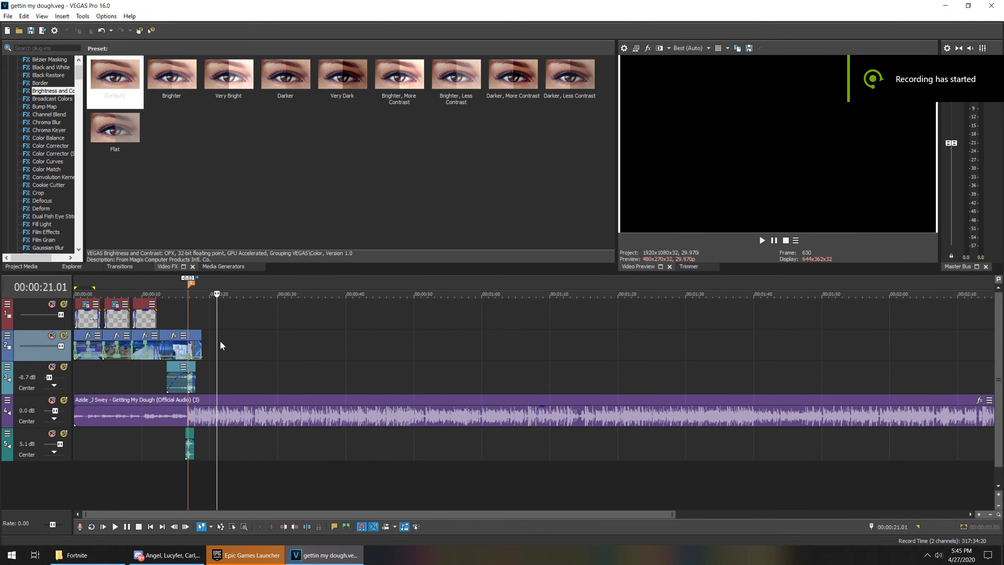
click(201, 351)
scroll(200, 351, up, 3)
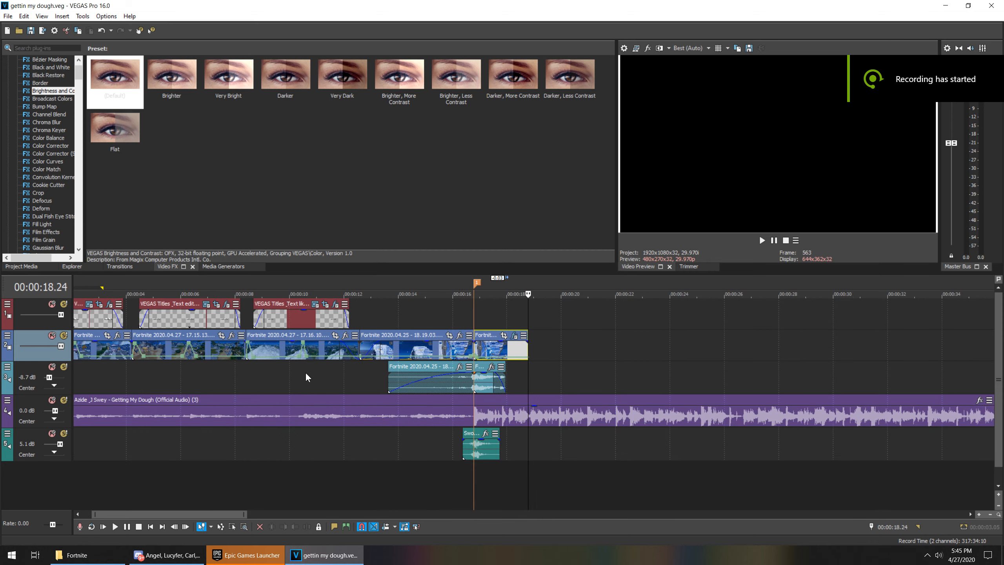
click(360, 350)
click(428, 349)
click(490, 348)
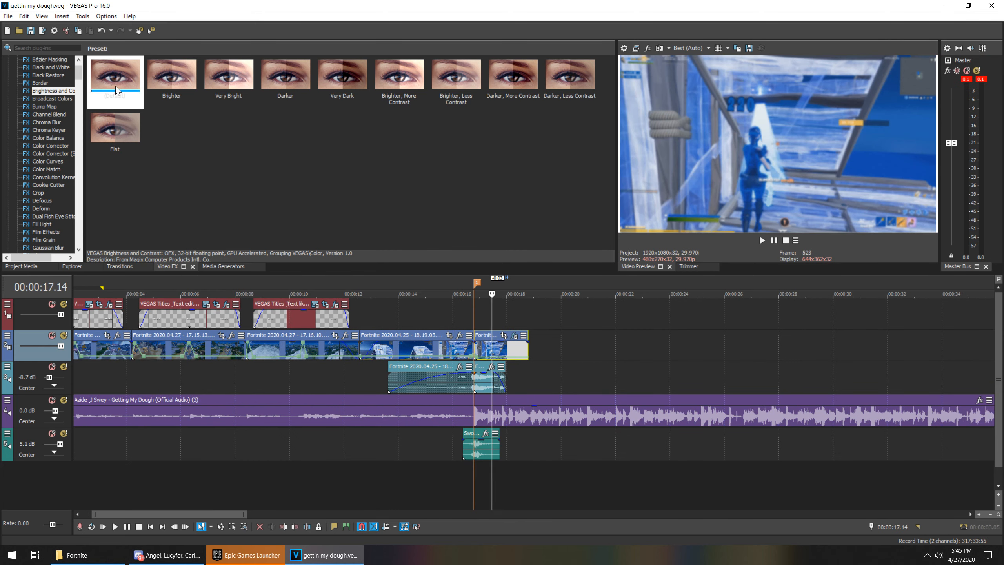
Place the playhead at the end of the last clip and open the Fortnite videos folder to browse the recorded clips.
click(527, 347)
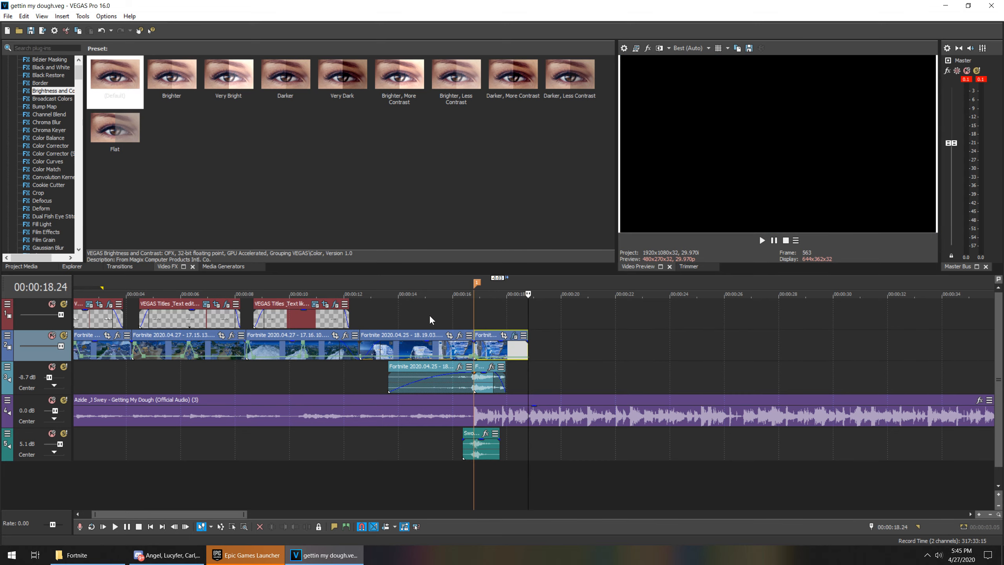
click(75, 554)
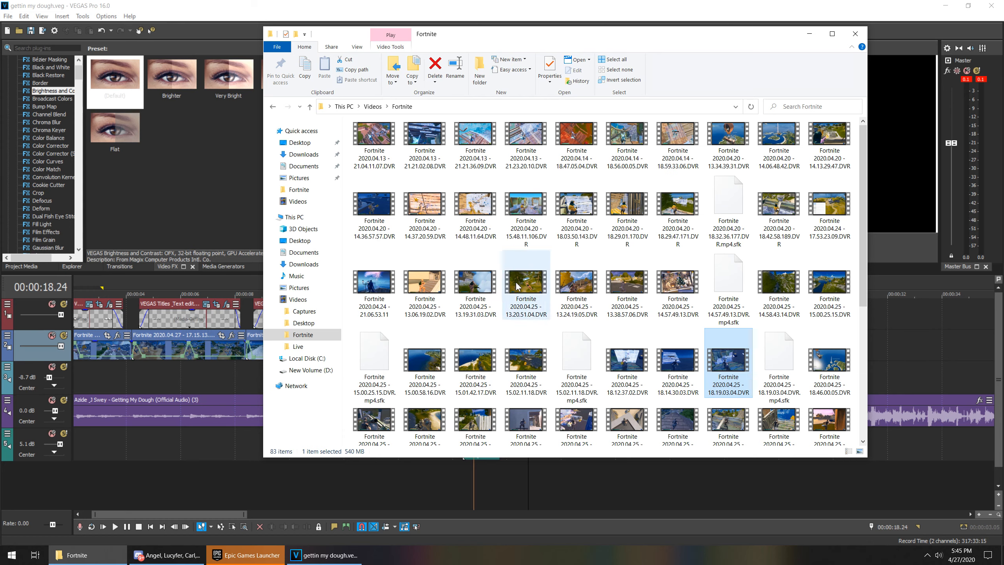
click(494, 277)
click(510, 202)
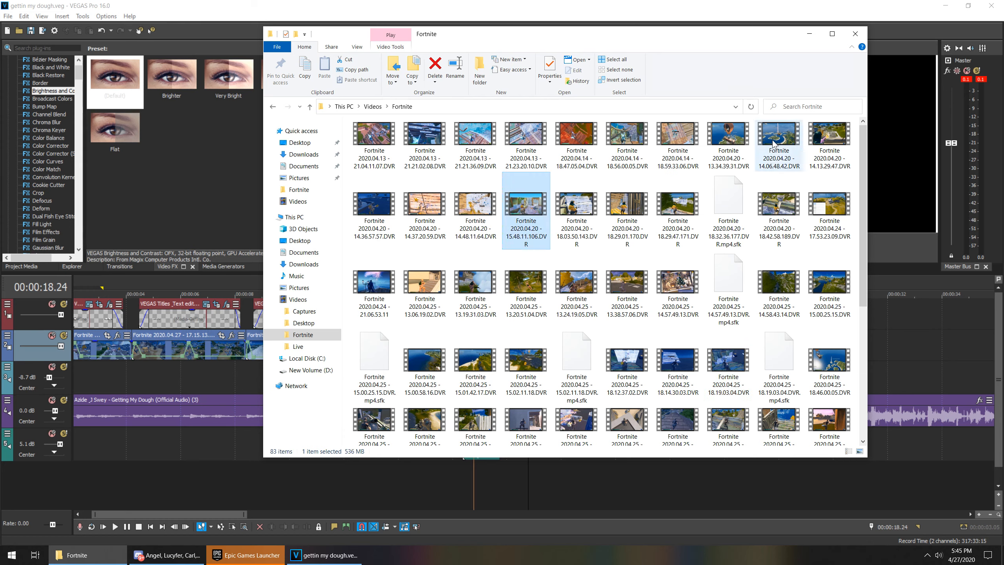
click(774, 135)
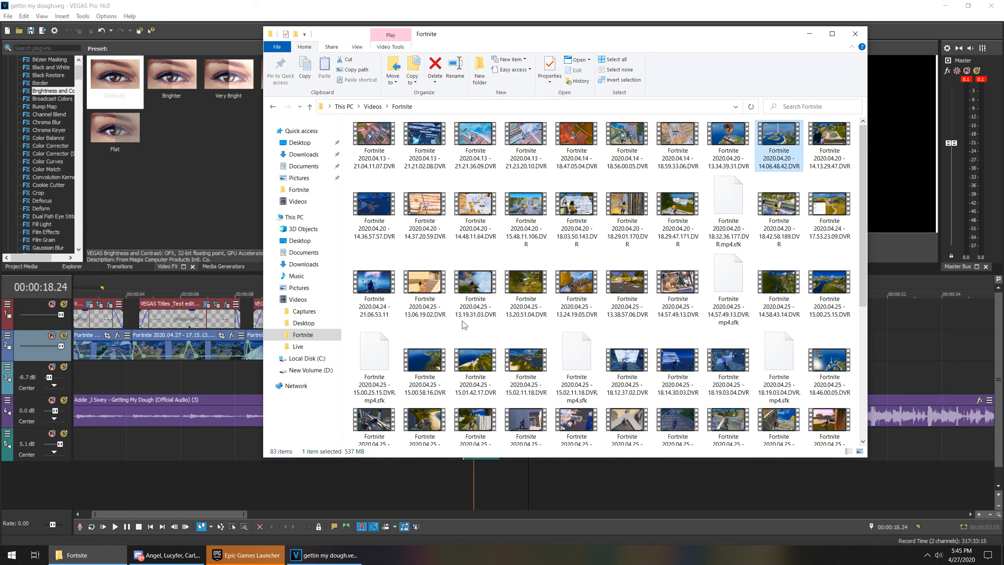
click(530, 301)
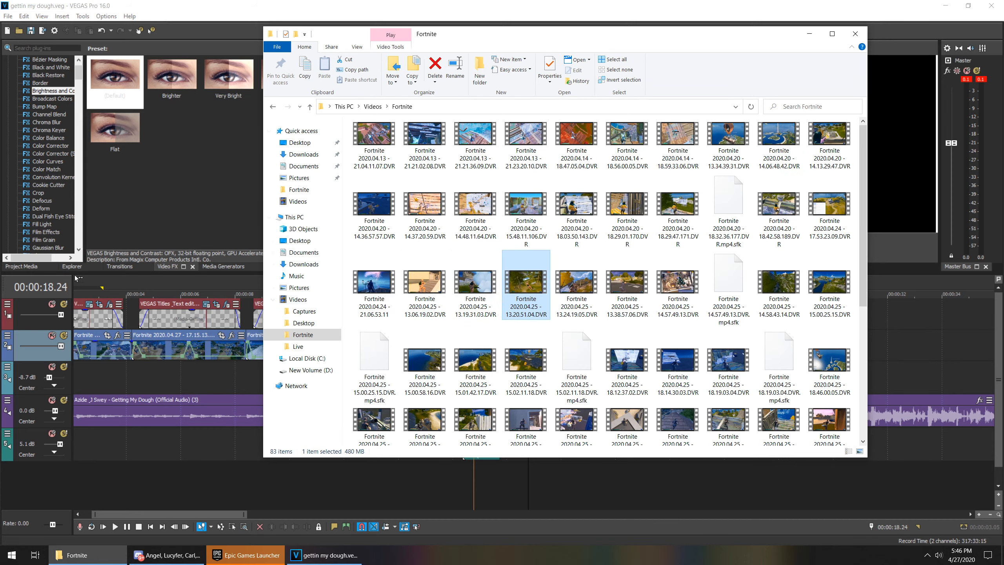
Import the recording Fortnite 2020.04.25 - 13.20.51.04.DVR into the project media and place it on the video track after the last clip.
click(11, 267)
key(alt+Tab)
drag(520, 291, 162, 180)
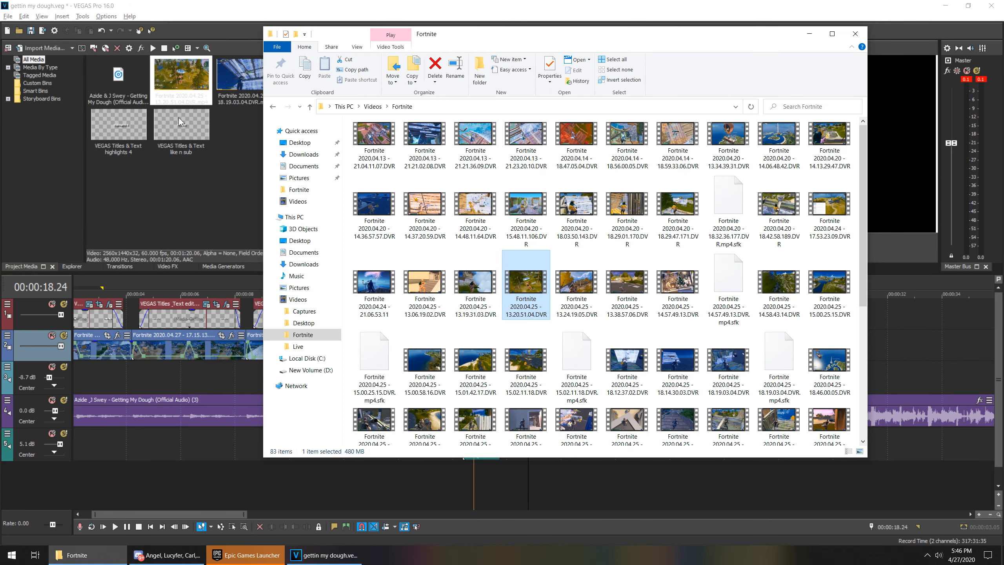
click(204, 9)
drag(176, 88, 550, 352)
scroll(549, 351, down, 3)
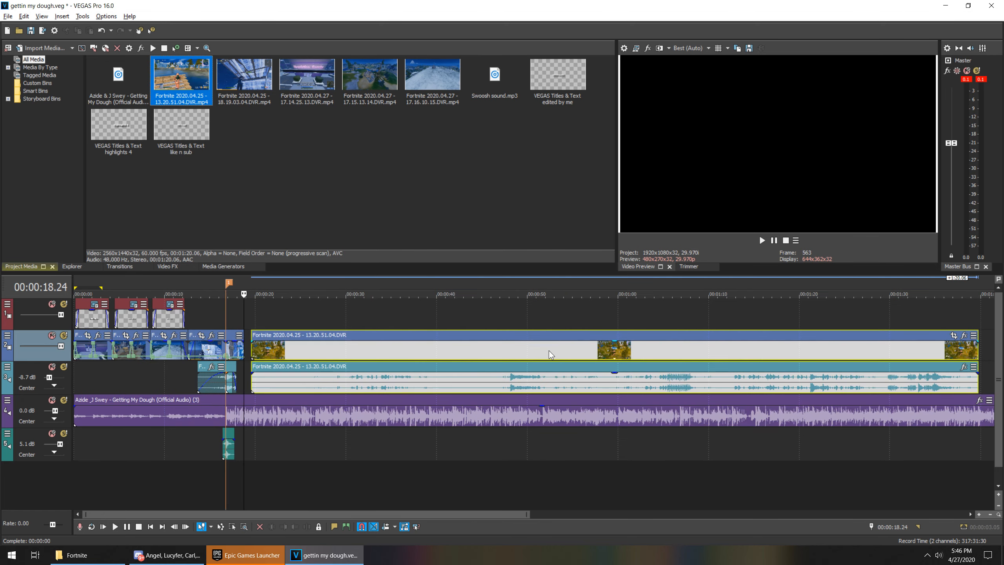
Disable resampling for the newly placed Fortnite clip in its event properties.
right_click(499, 348)
click(514, 539)
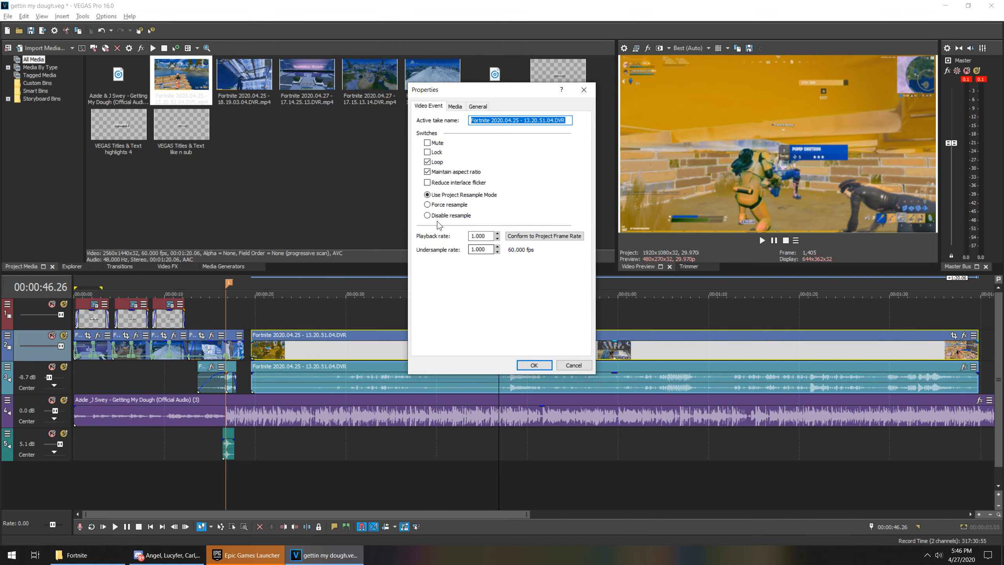
click(431, 215)
click(534, 365)
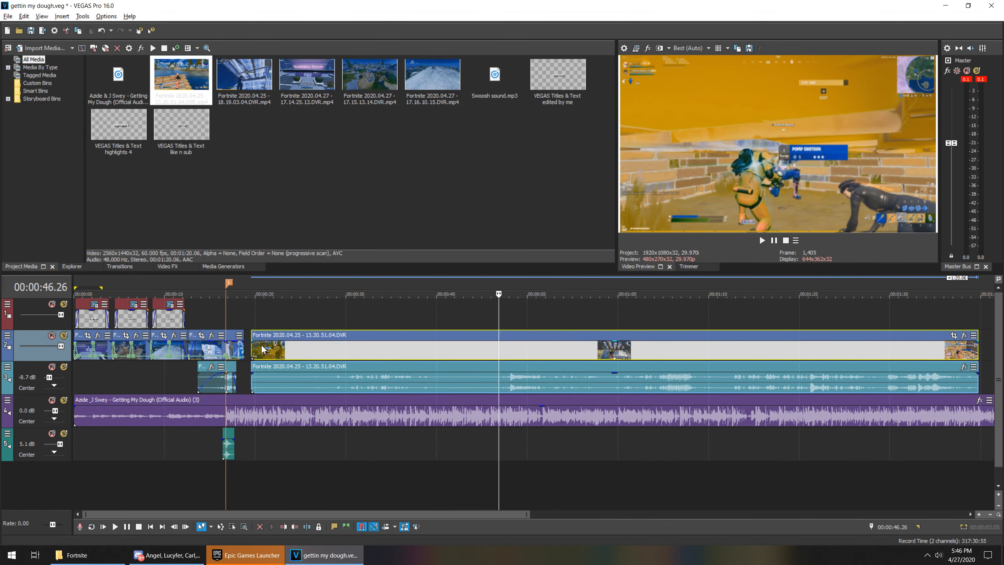
Trim the new clip's end so it lasts about 5 seconds, and delete its game audio while keeping the video.
click(255, 354)
drag(977, 355, 295, 365)
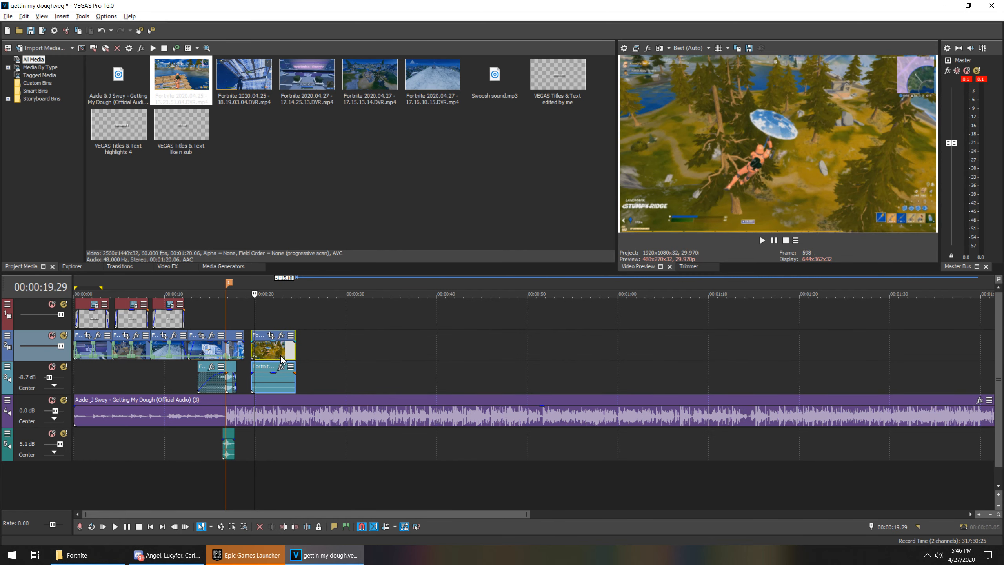
click(276, 355)
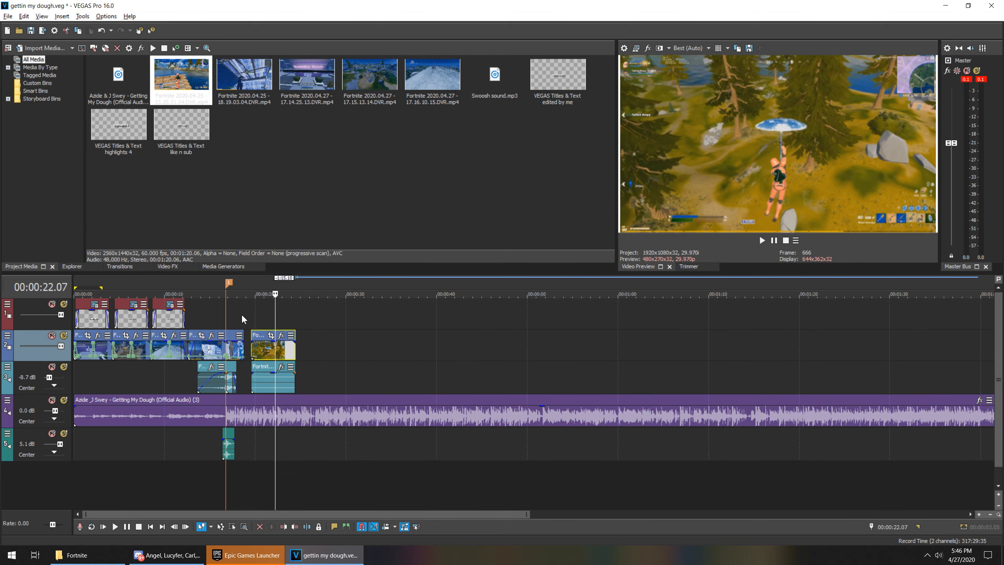
right_click(268, 376)
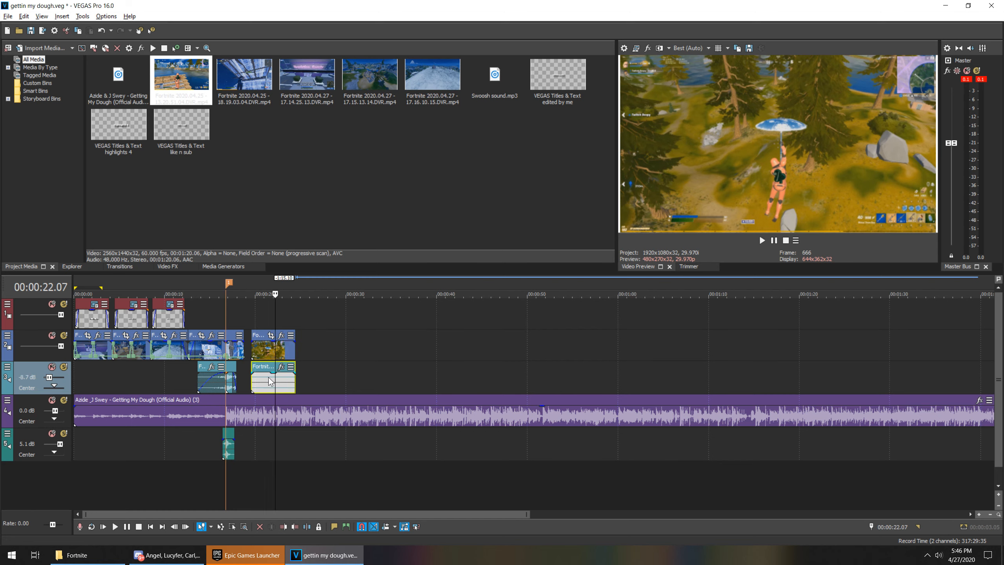
click(257, 345)
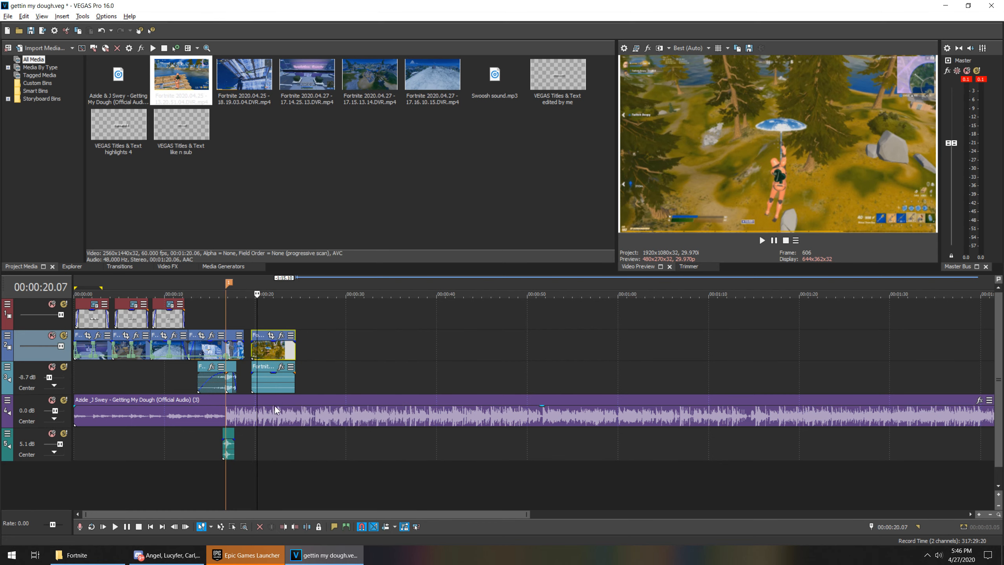
click(273, 381)
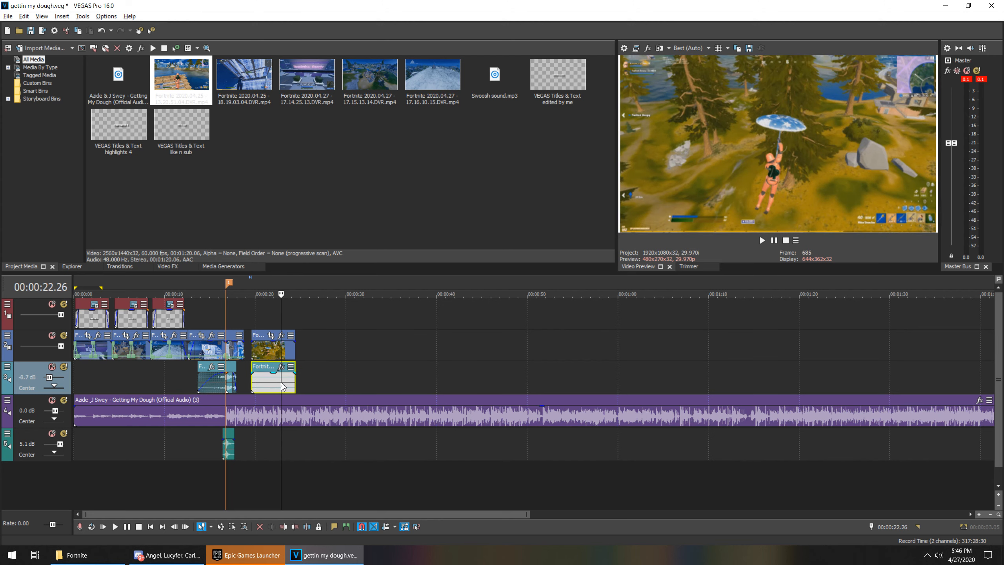
right_click(281, 378)
click(315, 303)
Move the new clip flush against the end of the beat-drop clip and trim its end to about 1.5 seconds long.
drag(260, 352, 253, 351)
click(245, 347)
scroll(265, 358, up, 1)
scroll(266, 358, up, 1)
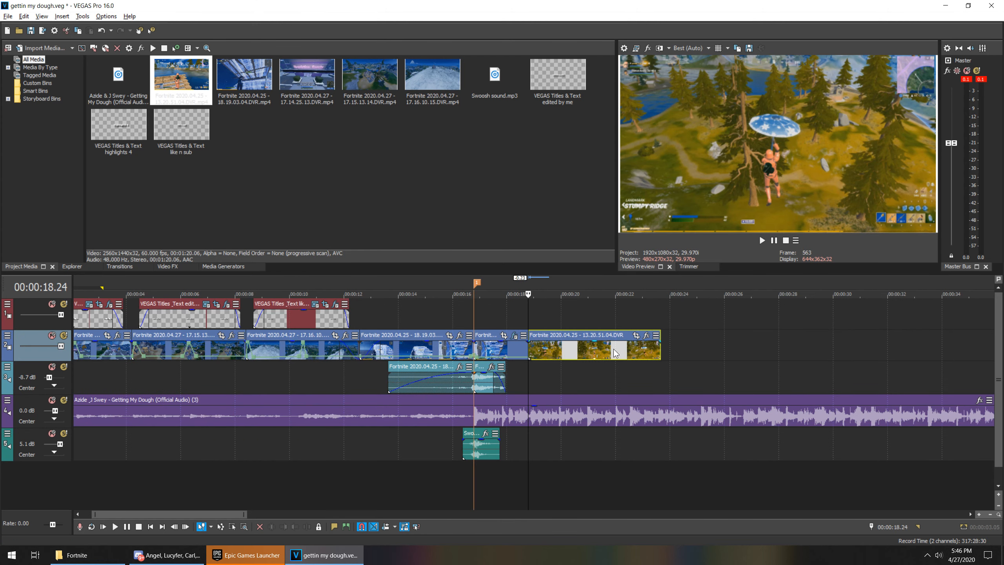
drag(658, 348, 571, 348)
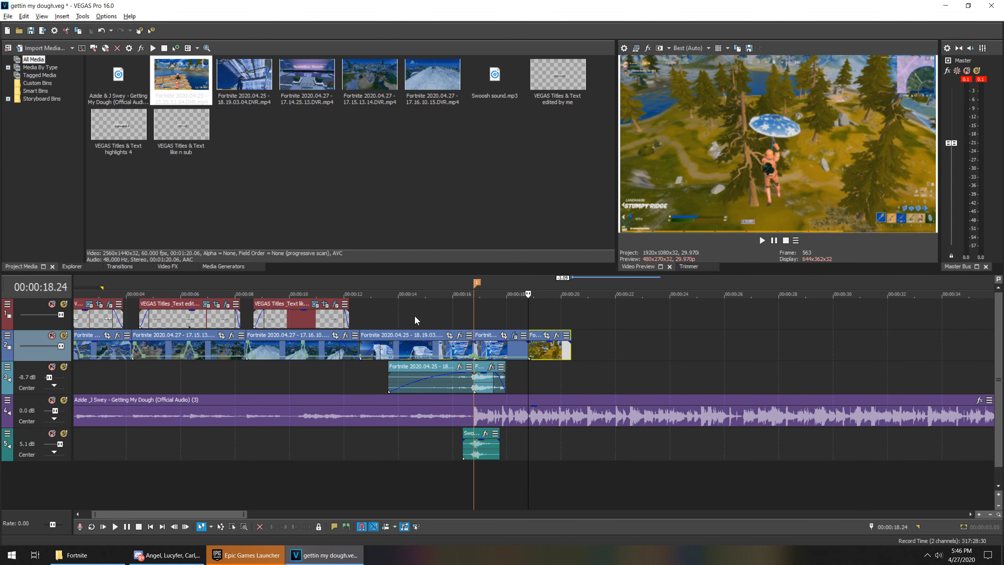
Show the video effects and select Gaussian Blur in the list.
click(174, 267)
click(57, 246)
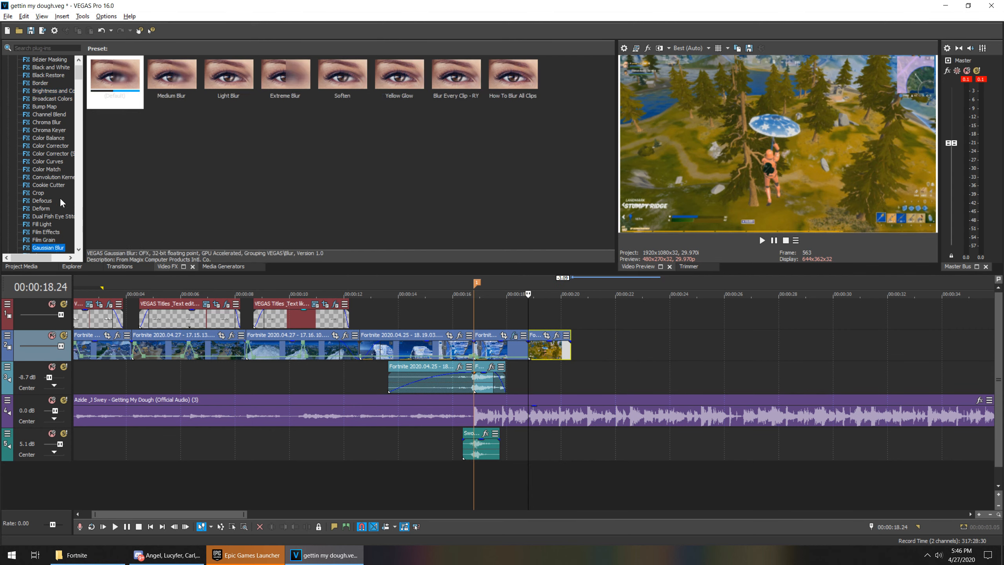
scroll(63, 219, down, 3)
scroll(60, 205, up, 4)
click(50, 49)
text(fageg)
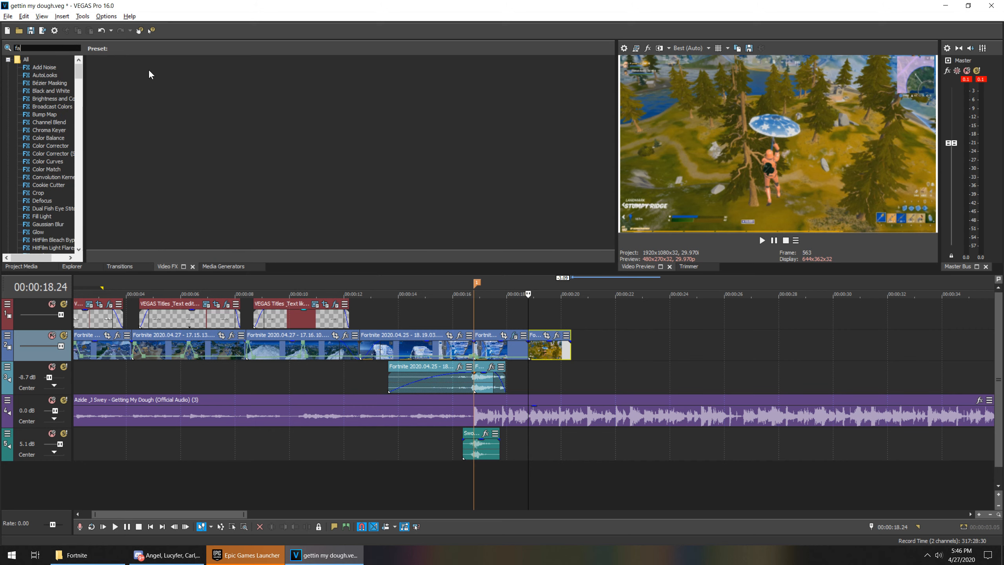
key(BackSpace)
key(BackSpace)
key(BackSpace)
key(BackSpace)
key(BackSpace)
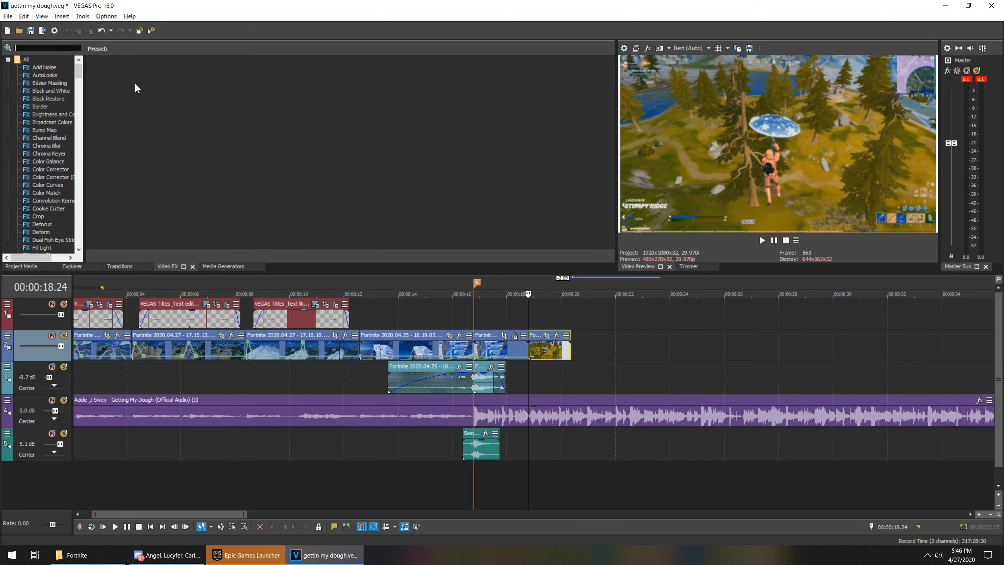
Apply the Gaussian Blur preset Soften to the new clip, with horizontal and vertical ranges of 0.1156, and preview the blur.
click(46, 247)
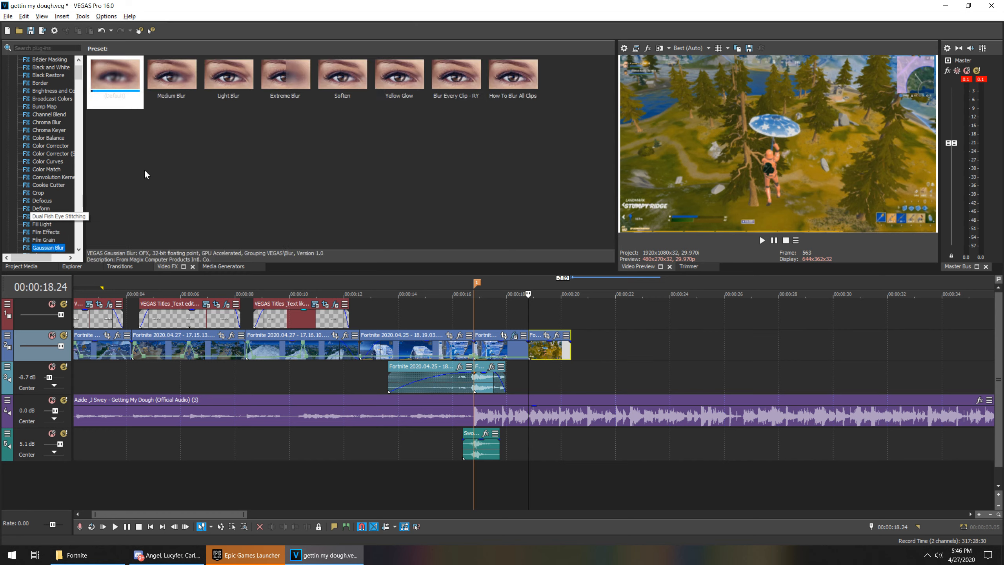
click(335, 81)
drag(567, 333, 567, 335)
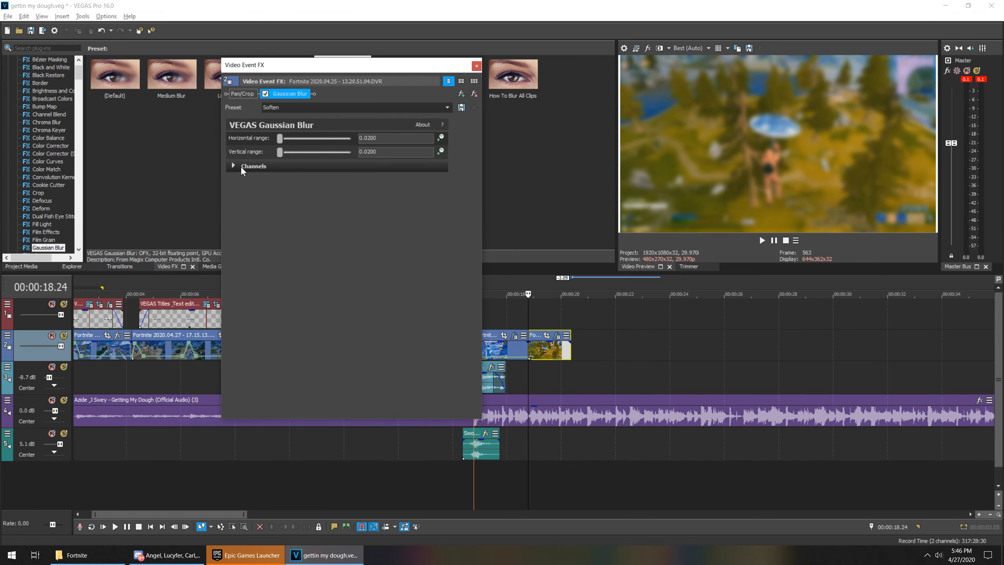
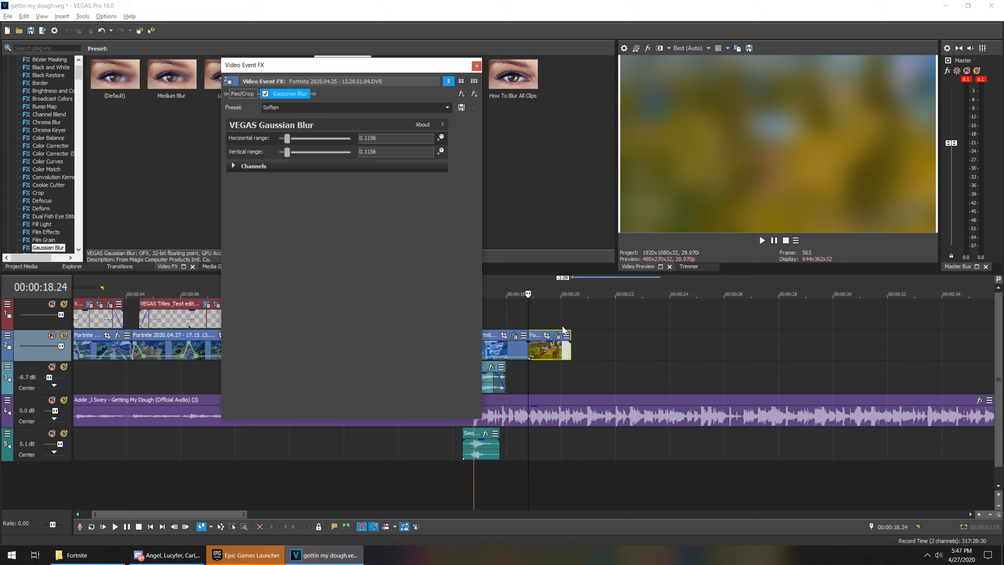
click(771, 240)
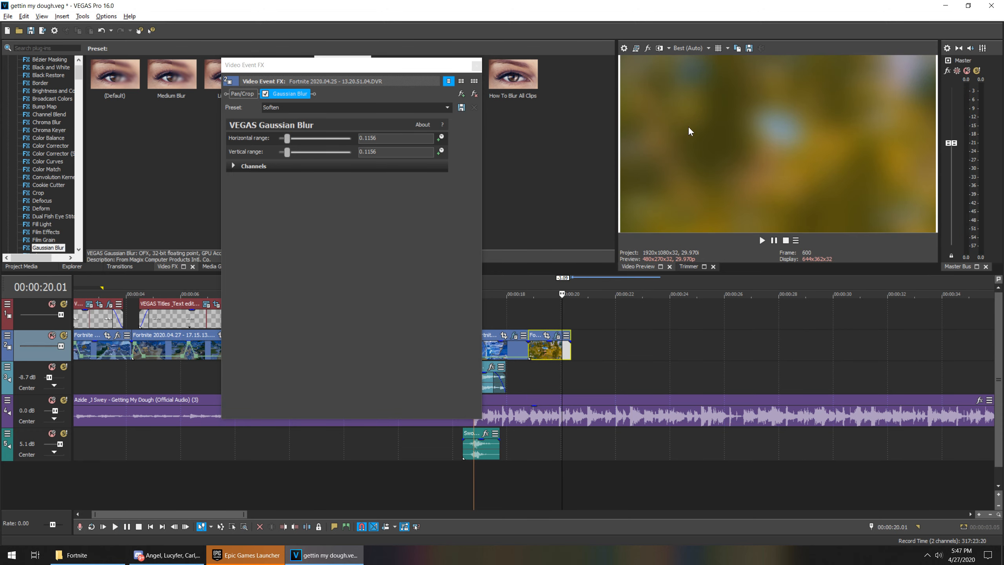
click(476, 66)
Trim the song to the end of the blurred clip and fade it out from that clip's beginning.
scroll(581, 321, down, 5)
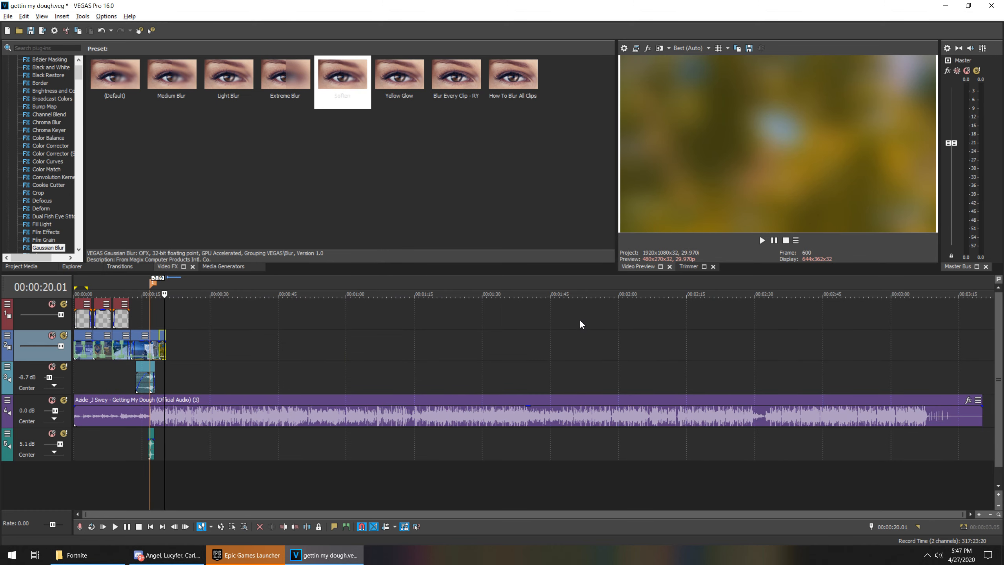
drag(976, 424, 164, 419)
scroll(339, 408, up, 5)
scroll(340, 409, up, 3)
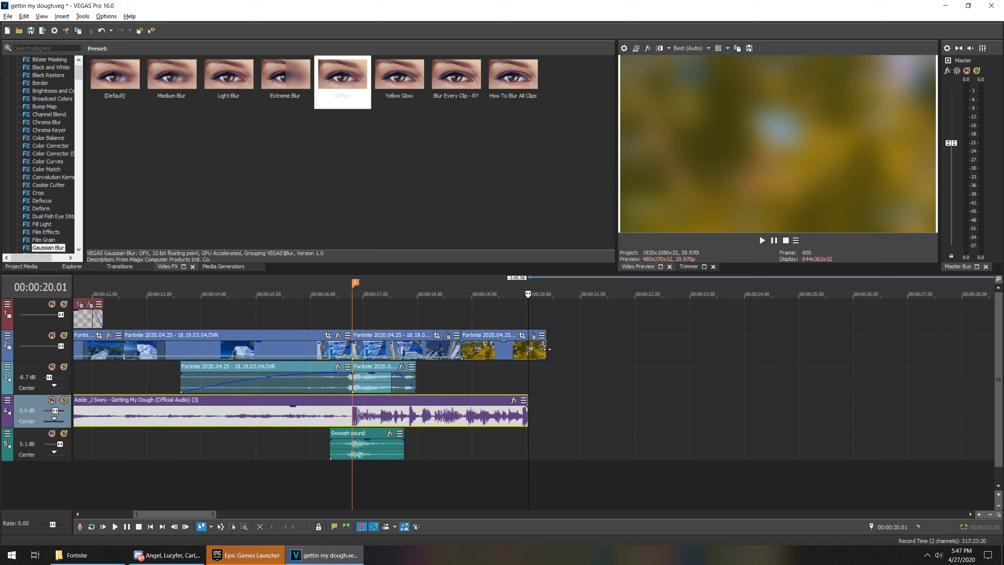
drag(528, 416, 545, 414)
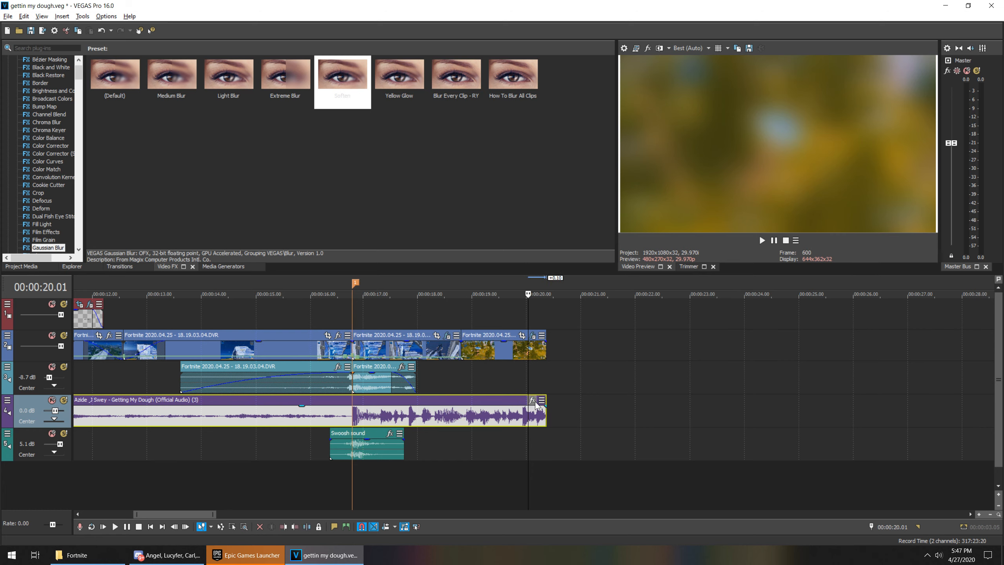
drag(546, 404, 461, 407)
click(460, 379)
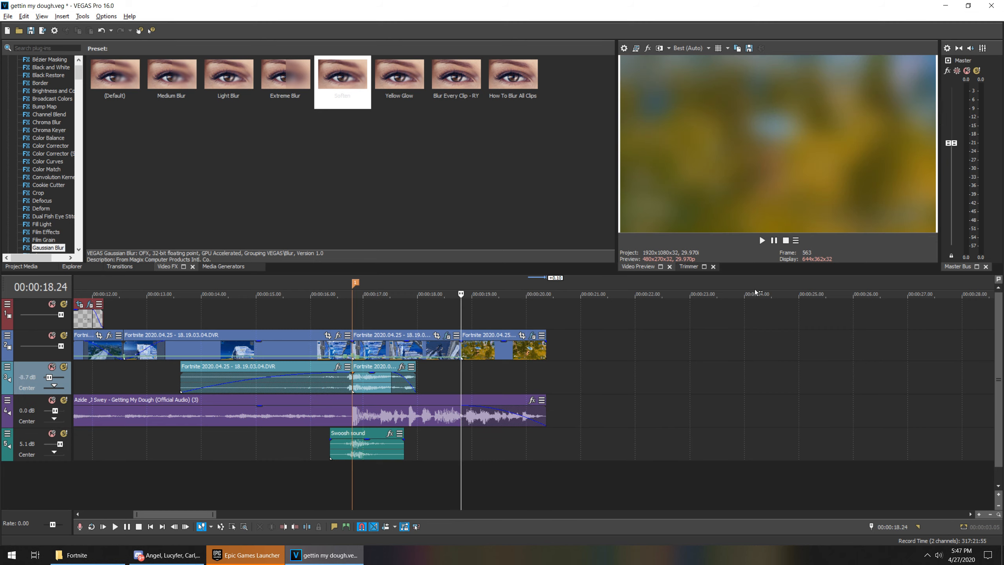
Add a 9-frame fade-out to the beat-drop clip and a fade-in of about 7 frames to the blurred clip, and play the transition.
scroll(799, 348, down, 8)
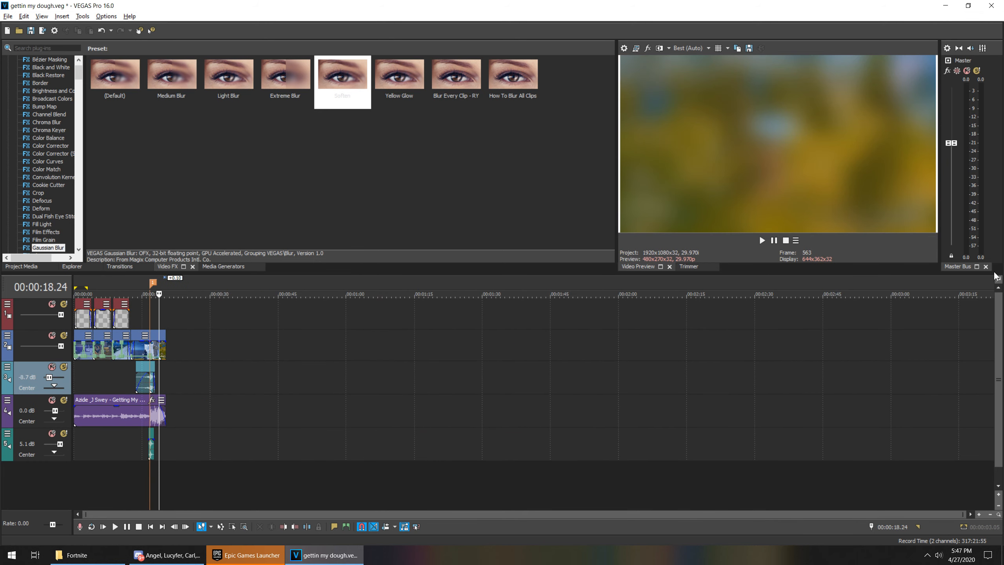
scroll(440, 379, up, 8)
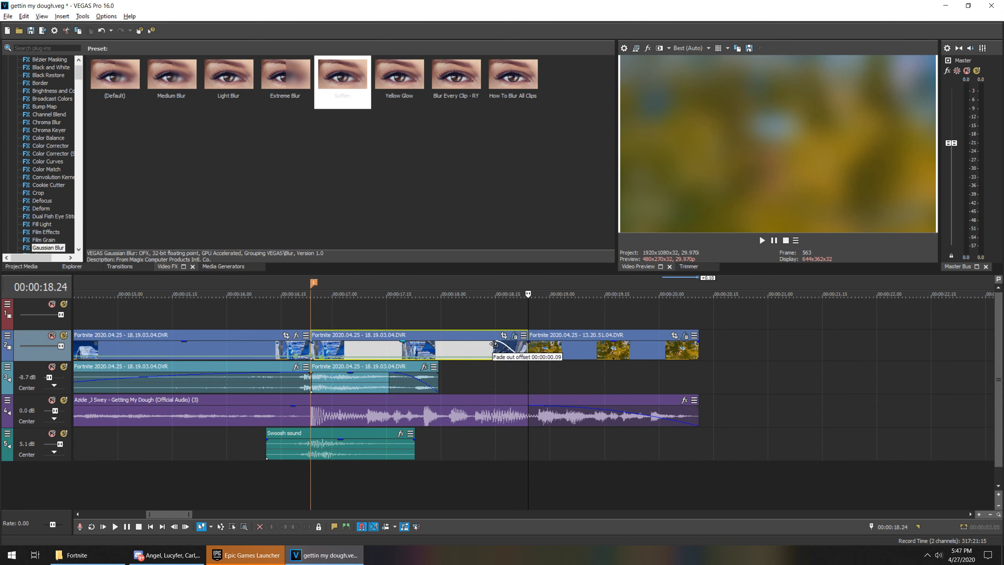
drag(528, 341, 552, 342)
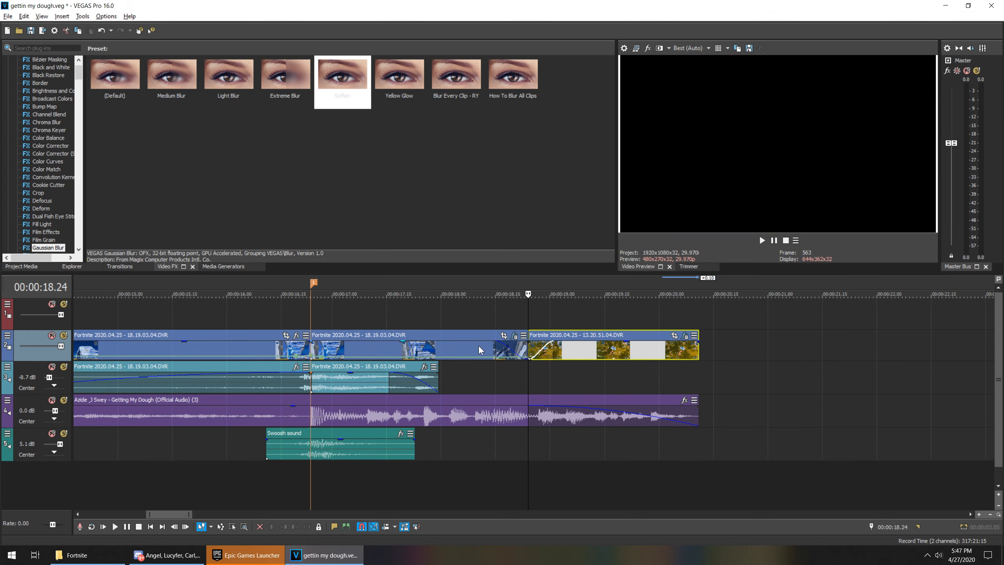
click(761, 240)
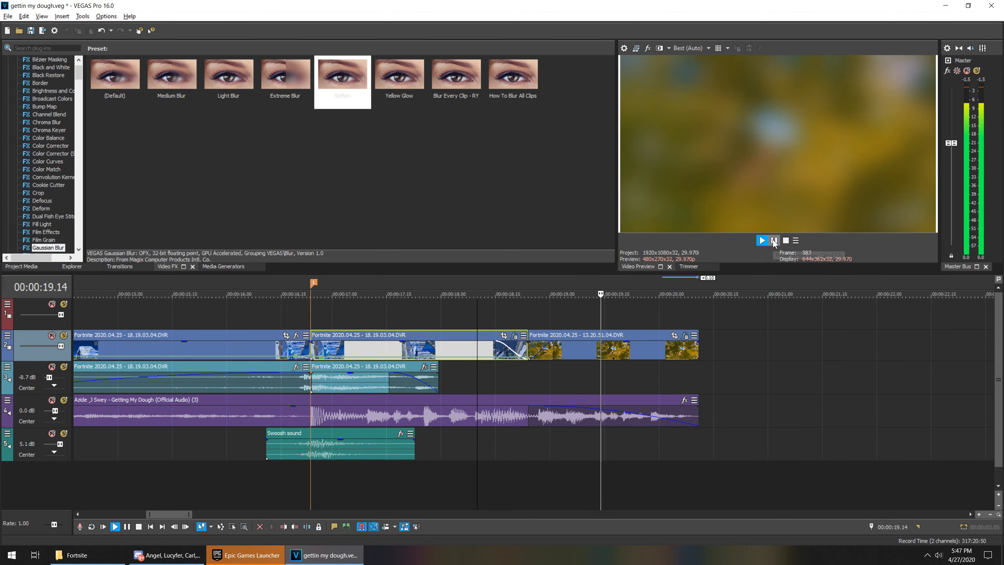
click(773, 240)
Lengthen the beat-drop clip's fade-out to about 23 frames and the blurred clip's fade-in to about 17 frames, and replay the transition.
drag(493, 344, 444, 343)
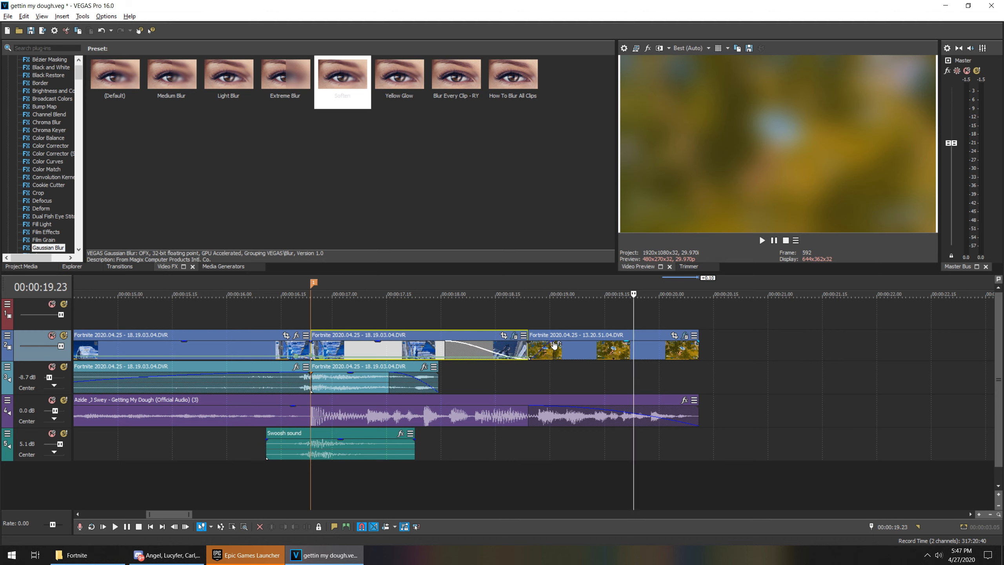
drag(552, 344, 589, 342)
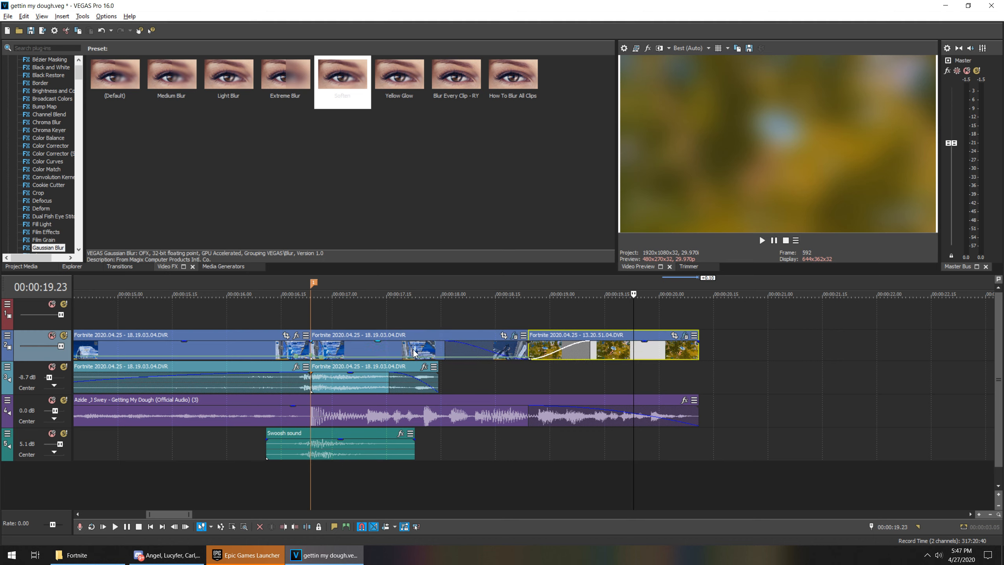
click(493, 336)
click(439, 347)
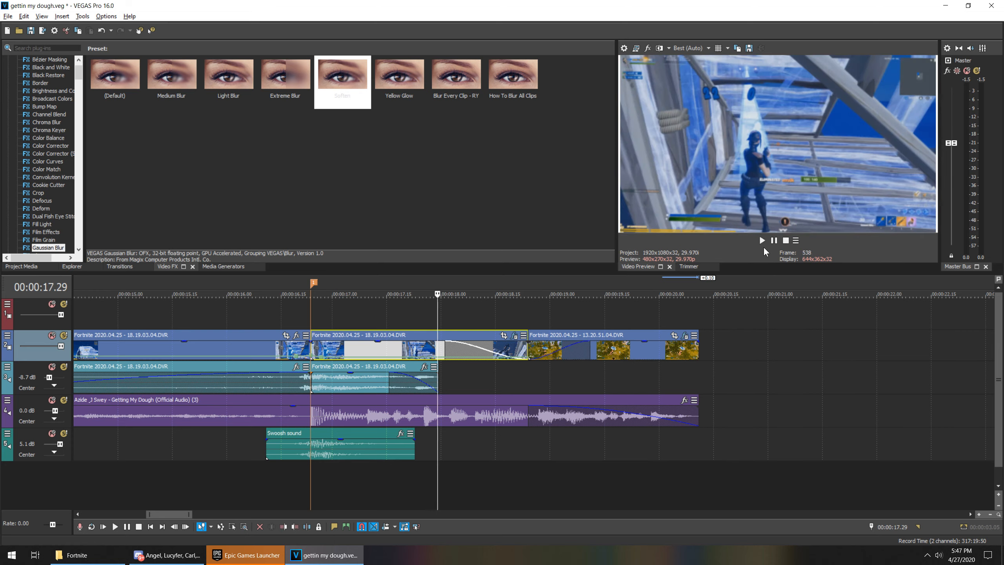
click(762, 240)
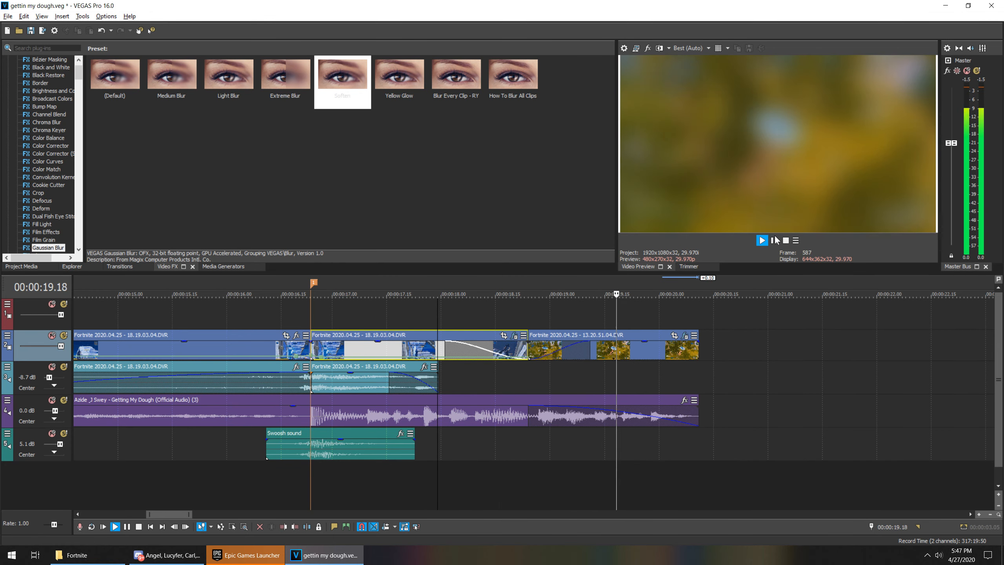
Extend the ends of the blurred clip and the song by about 17 frames, and play back the ending.
drag(692, 414, 861, 419)
click(739, 385)
scroll(773, 411, down, 3)
drag(548, 352, 565, 352)
drag(549, 418, 566, 398)
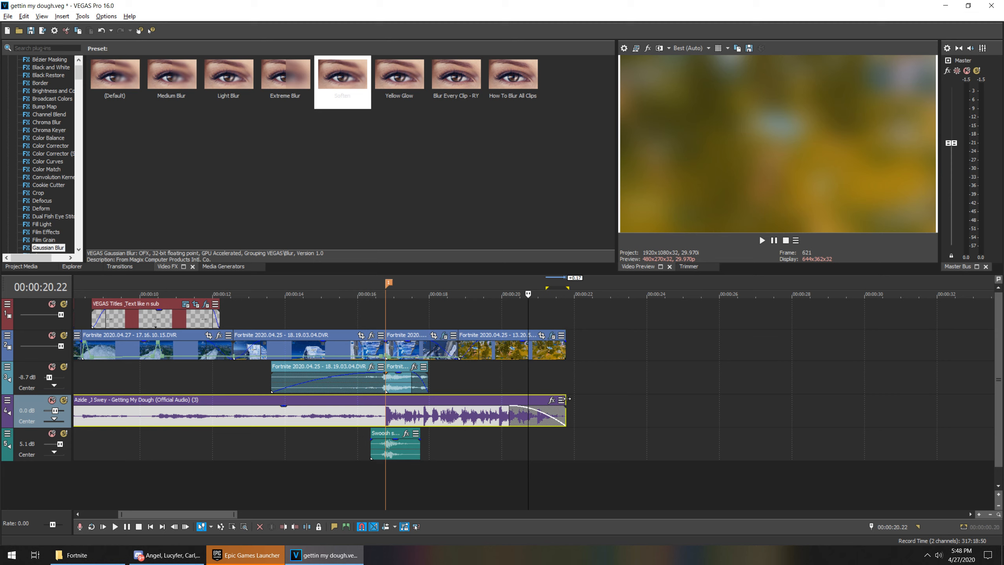
click(465, 353)
click(762, 240)
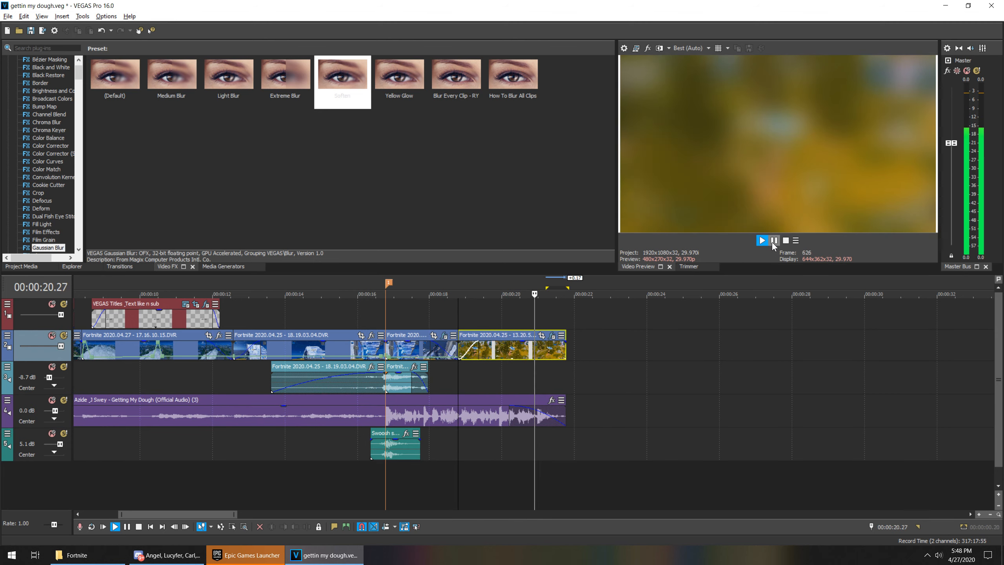
click(772, 241)
Add a fade-out of about one second to the blurred clip, start the song's fade-out at that clip's beginning, and replay the ending.
drag(564, 342, 538, 340)
drag(510, 406, 458, 406)
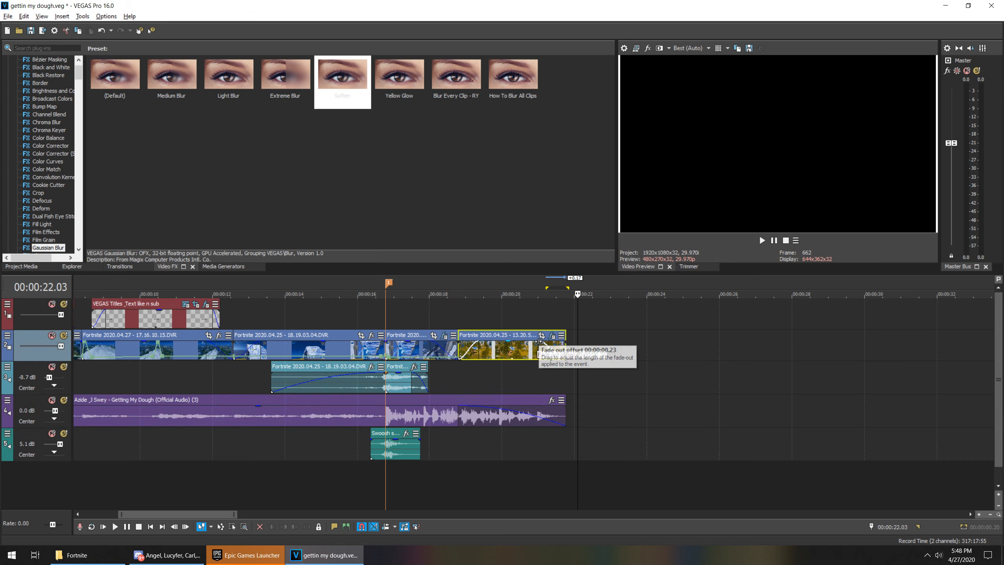
click(526, 348)
click(761, 241)
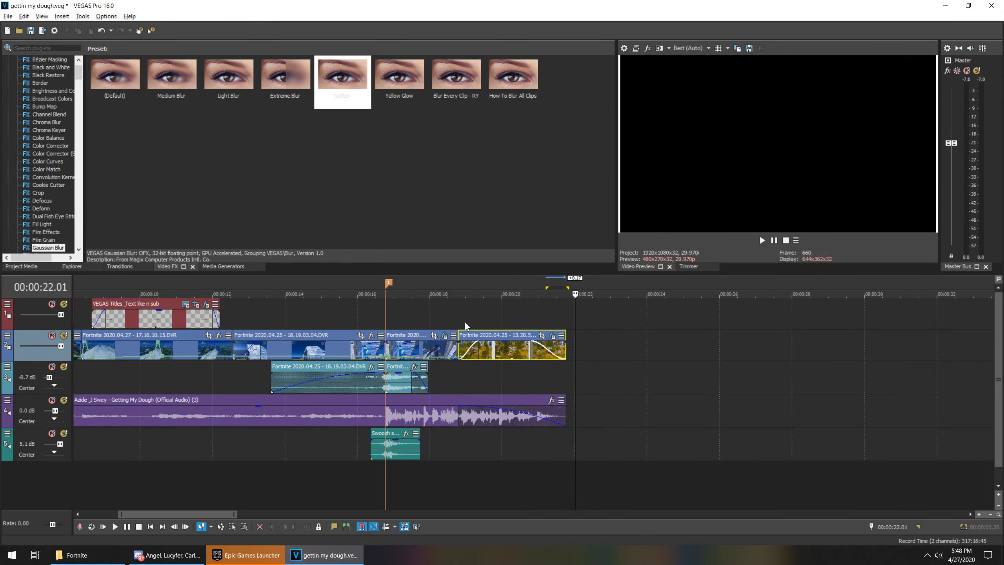
click(461, 320)
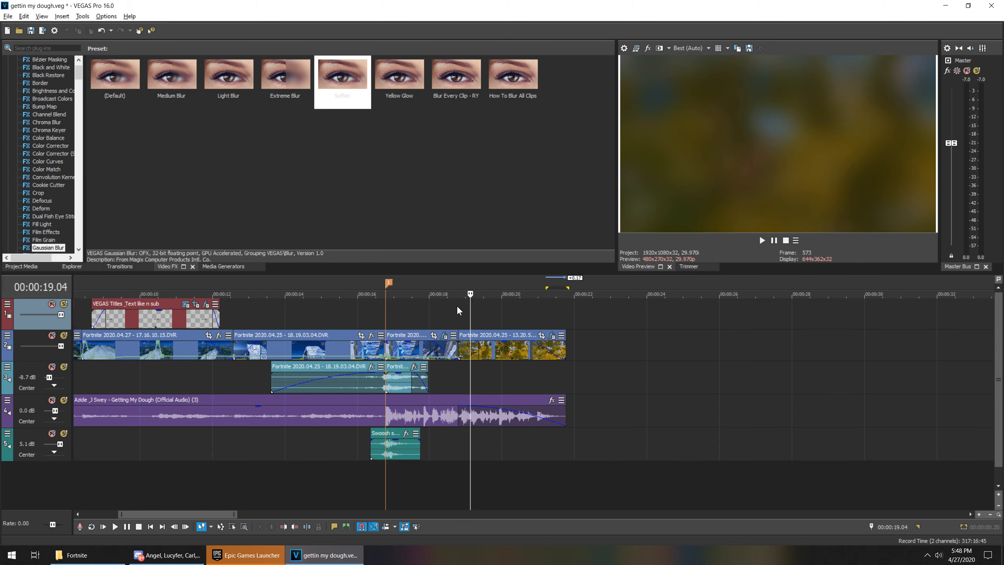
Insert a Titles & Text event on the title track at the start of the blurred closing clip.
click(464, 308)
scroll(472, 333, up, 2)
scroll(496, 338, down, 2)
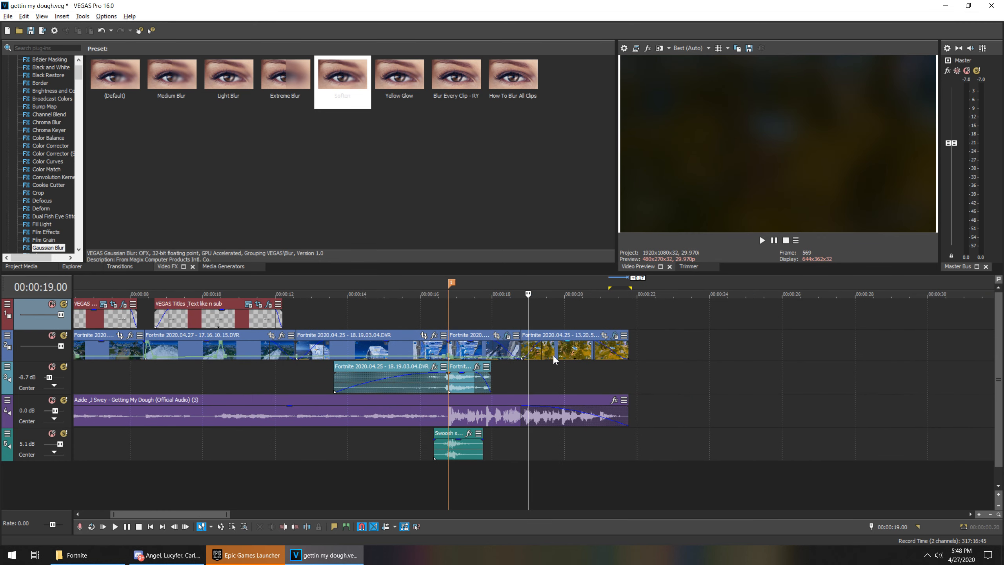
click(551, 349)
scroll(551, 348, down, 3)
scroll(472, 352, up, 1)
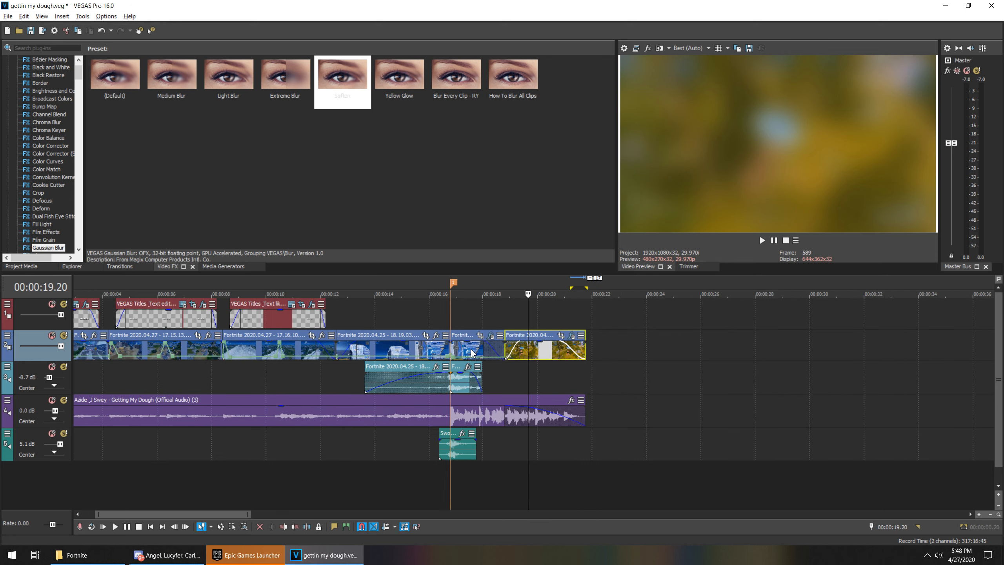
scroll(472, 352, up, 1)
click(502, 316)
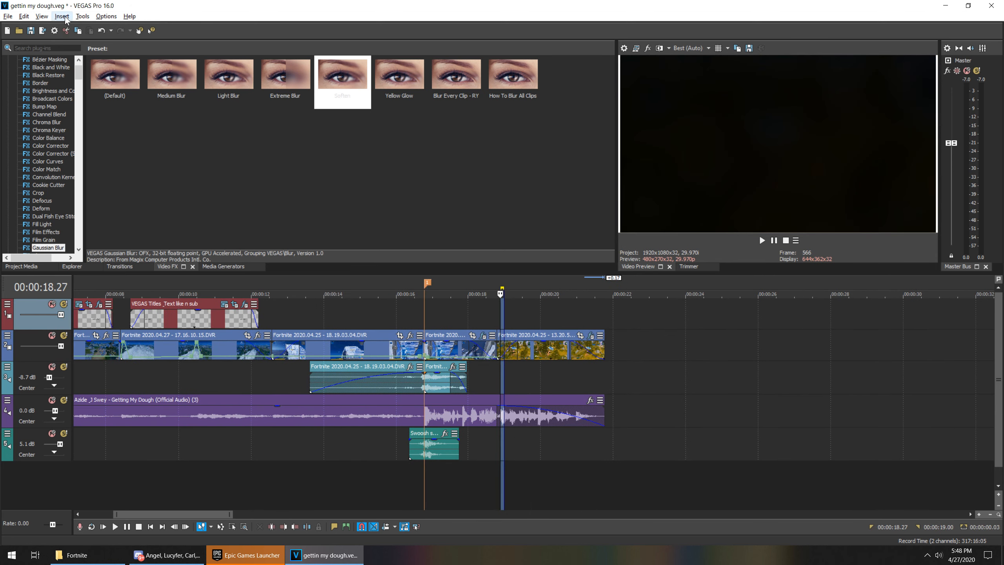
click(63, 16)
click(76, 153)
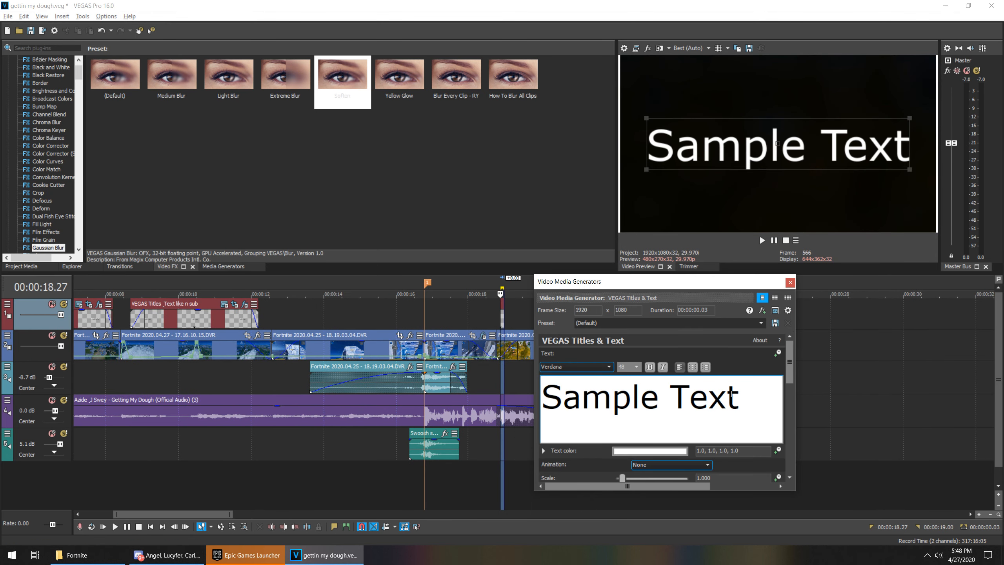
Replace the sample text with "thanks for watching" and set its font size to 12.
drag(731, 393, 596, 403)
text(than)
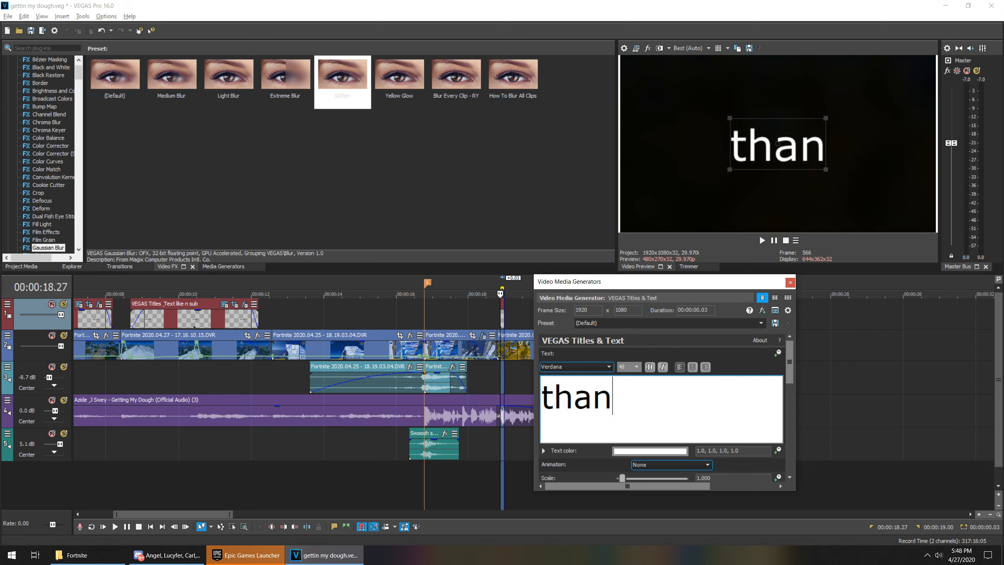
text(ks for watching)
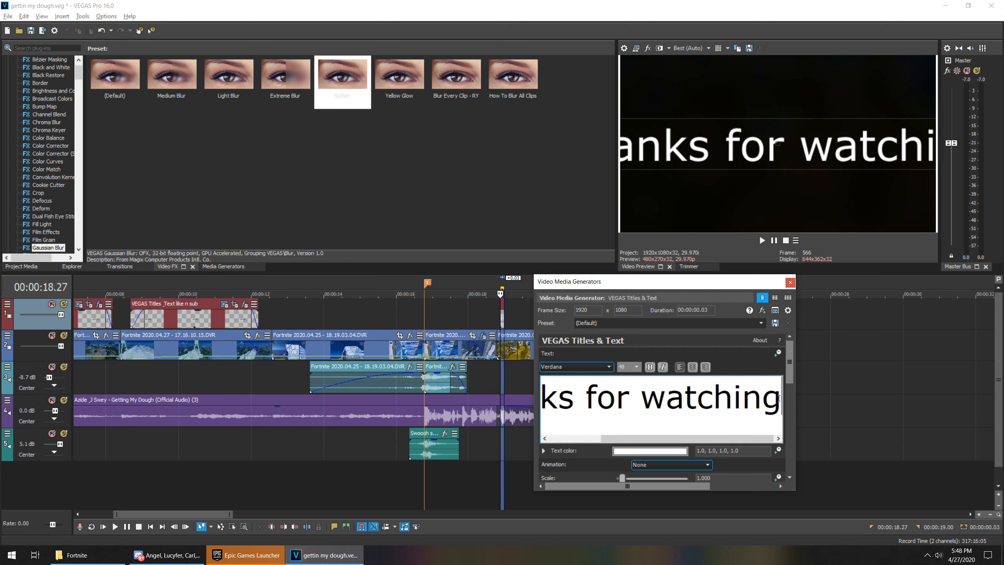
drag(778, 397, 591, 377)
click(636, 368)
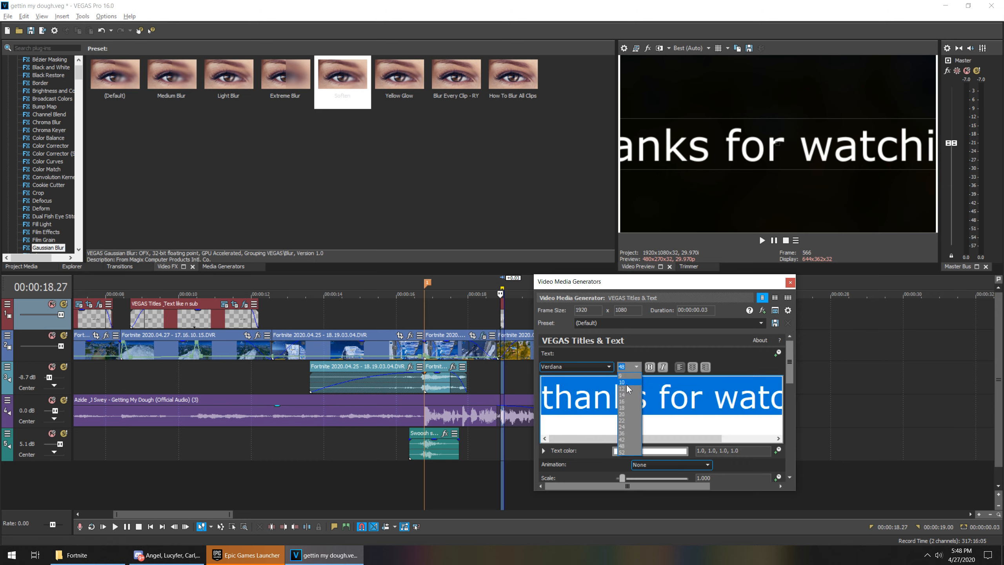
click(627, 387)
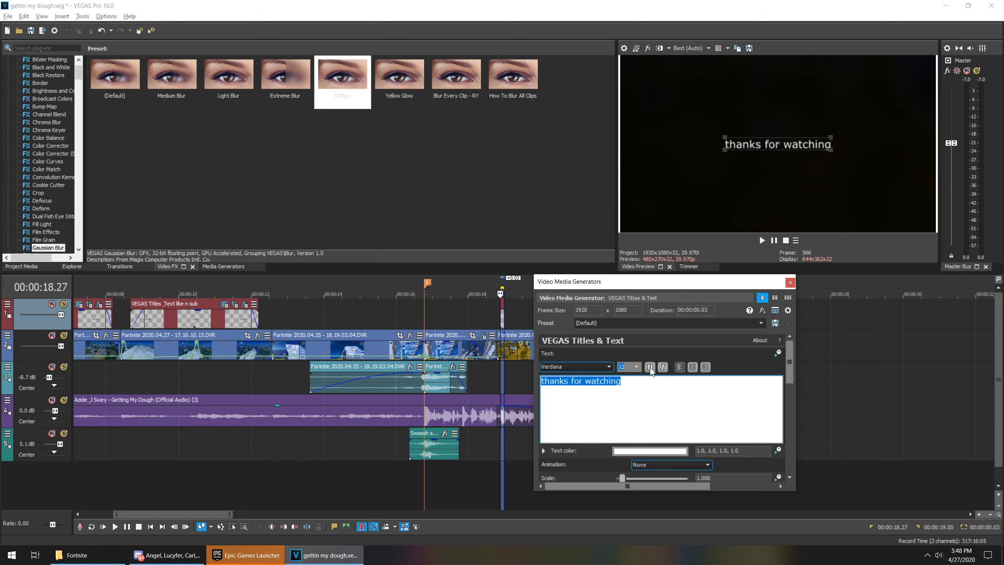
Make the closing title bold in Arial and enable its shadow.
click(610, 369)
scroll(586, 419, up, 10)
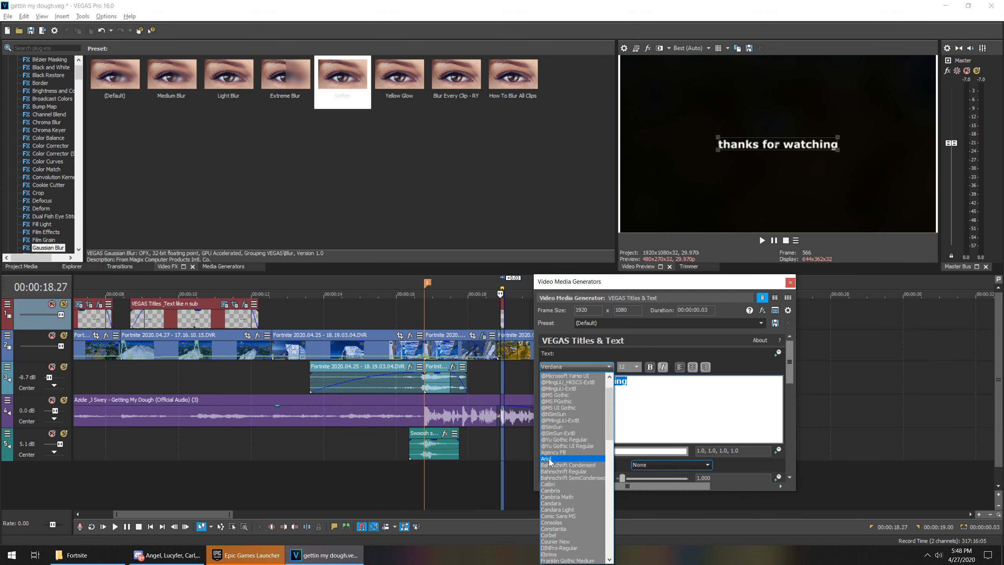
click(549, 458)
drag(788, 360, 789, 451)
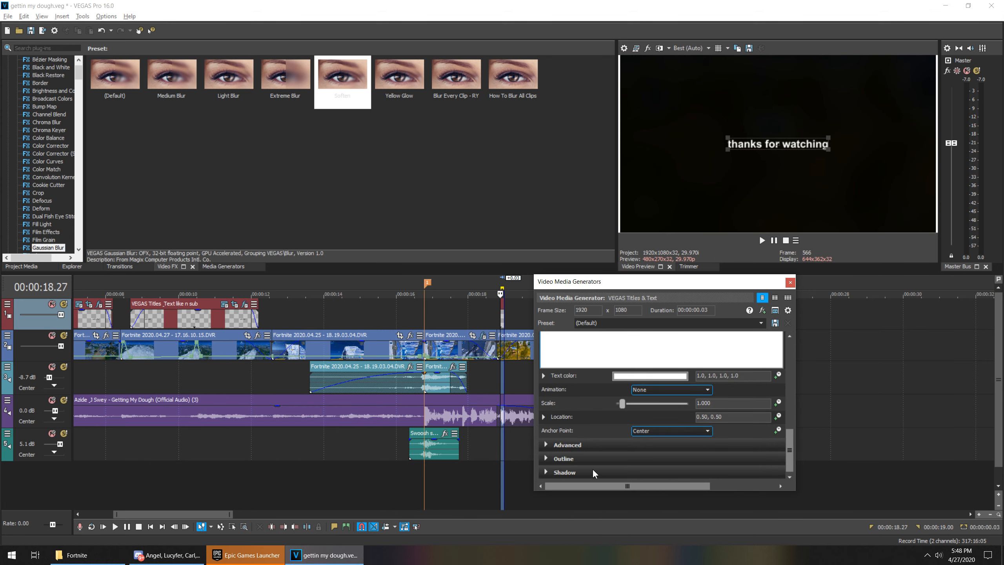
click(546, 471)
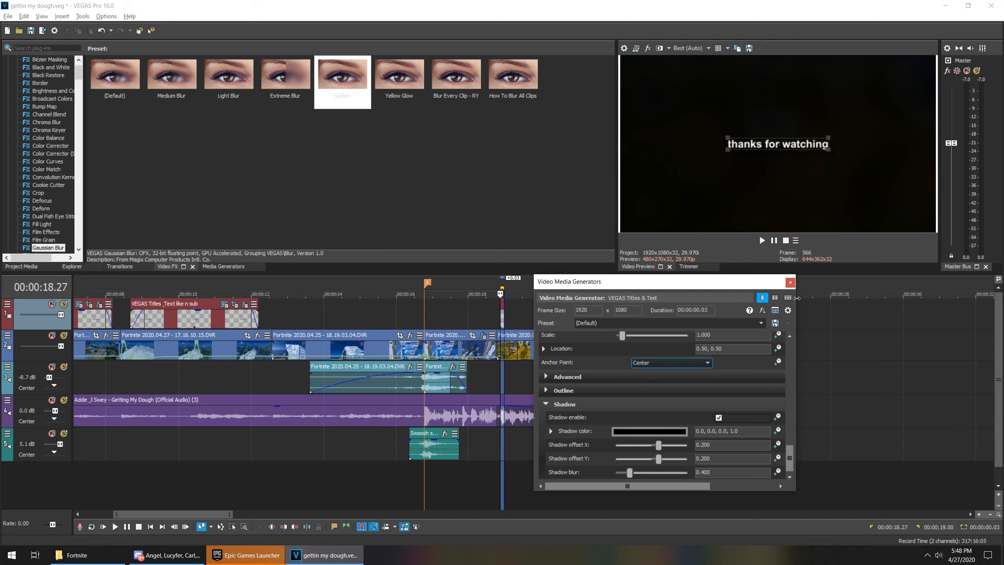
click(789, 283)
Lengthen the closing title to about two seconds and move its text up into the upper part of the frame.
click(524, 354)
drag(504, 317, 572, 329)
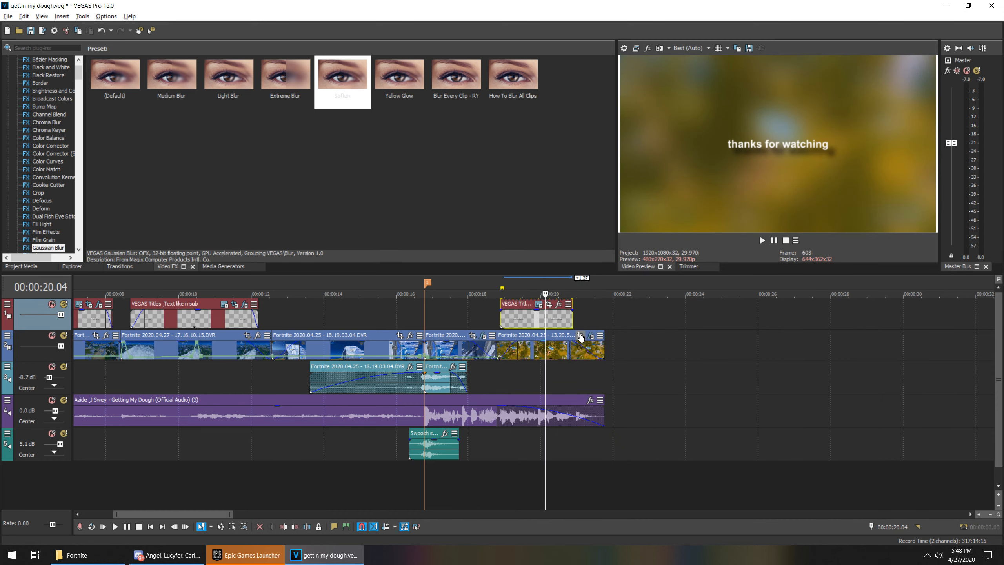
right_click(558, 321)
click(585, 231)
drag(806, 146, 789, 95)
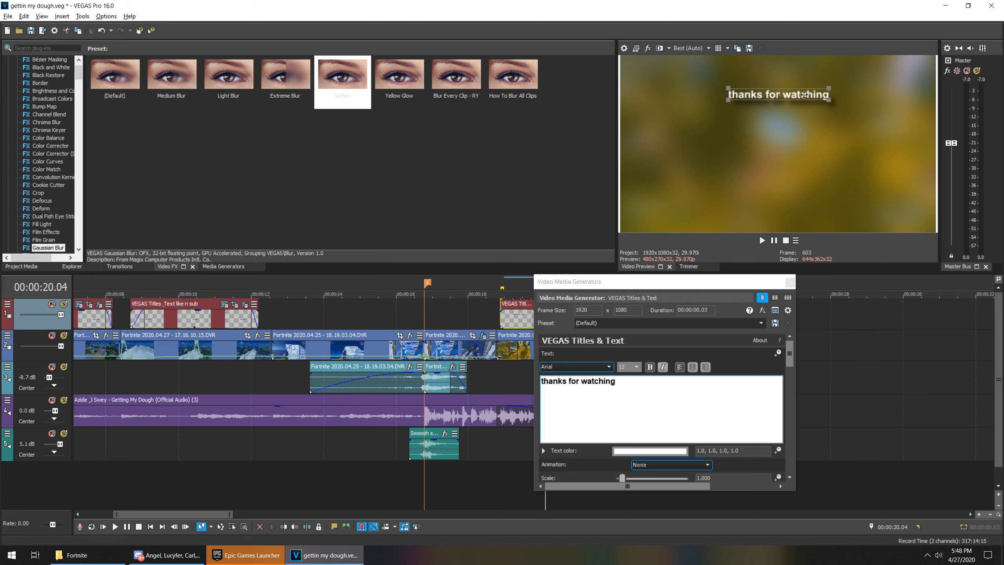
click(789, 282)
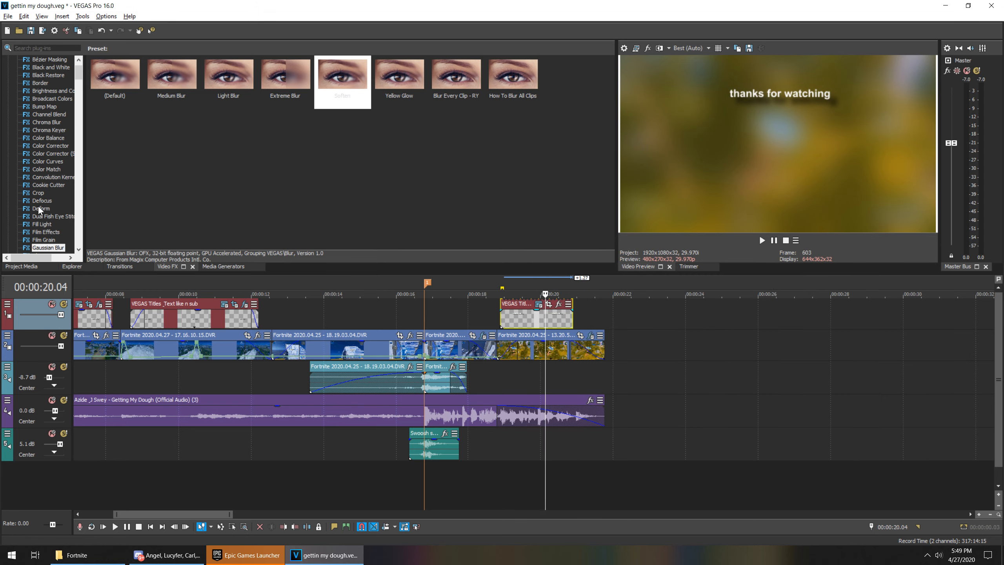
Search the video effects for "warp" and apply the default S_WarpWaves2 effect to the closing title.
click(46, 48)
text(warp)
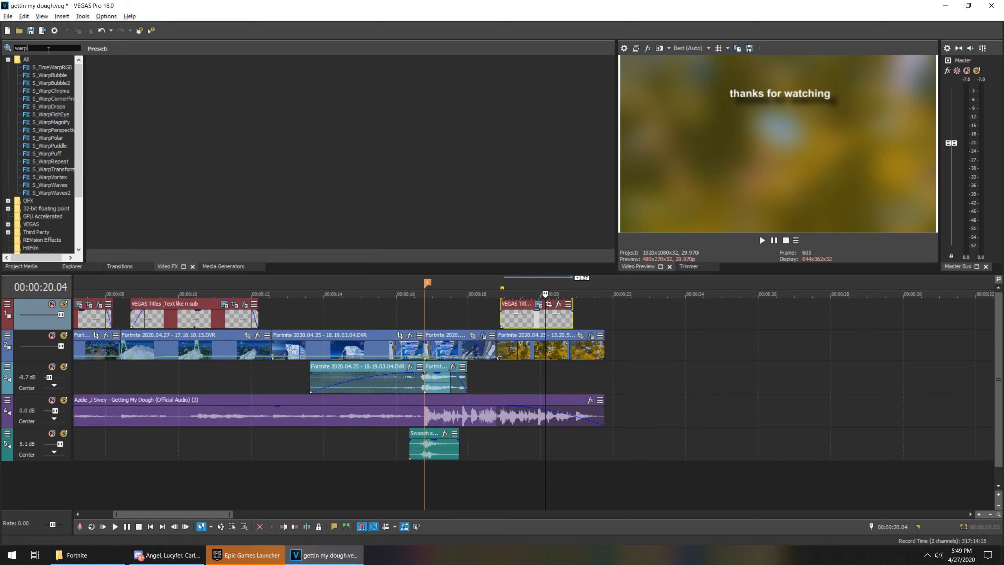
click(59, 193)
drag(112, 69, 544, 314)
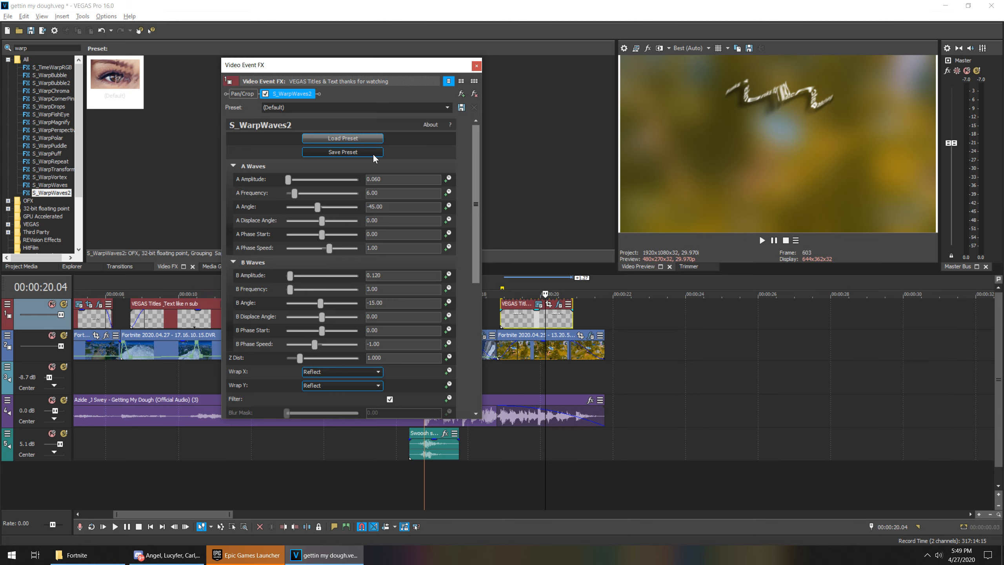
Load a saved preset into the title's S_WarpWaves2 effect and set A Amplitude to 0.001.
click(372, 139)
double_click(414, 325)
click(406, 178)
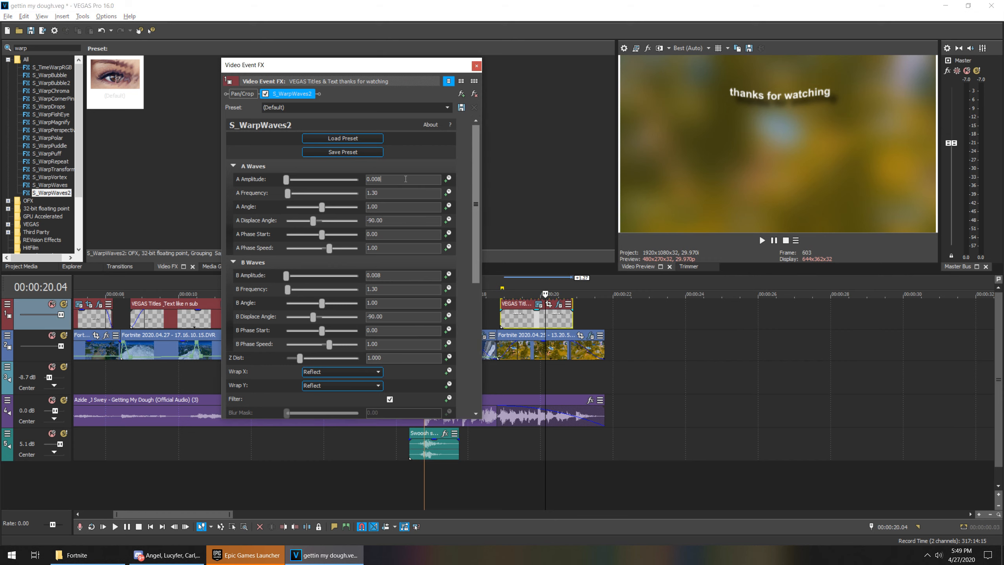
text(1)
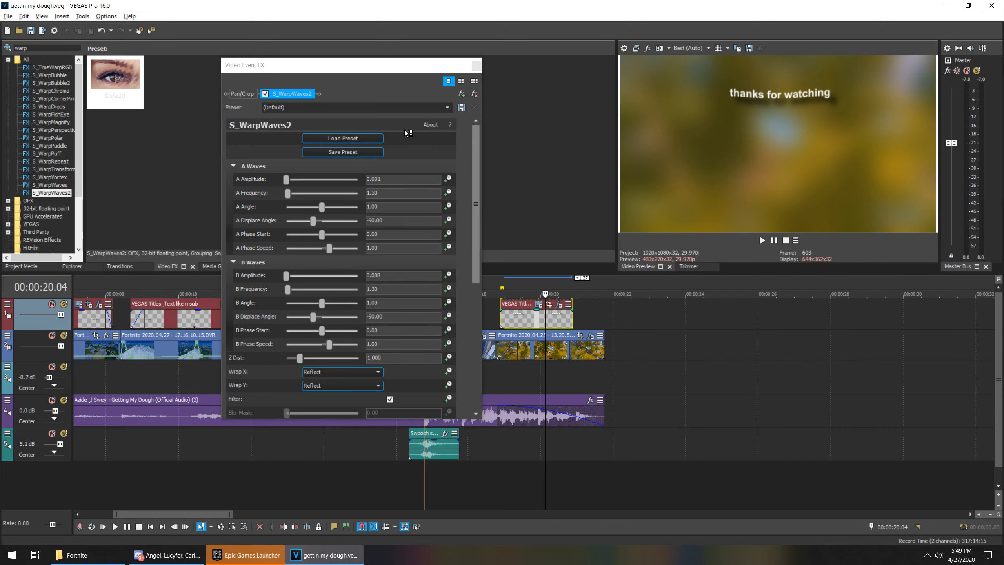
click(476, 65)
Extend the closing title's end close to the blurred clip's end and trim its start to shortly after 19 seconds.
drag(570, 313, 597, 312)
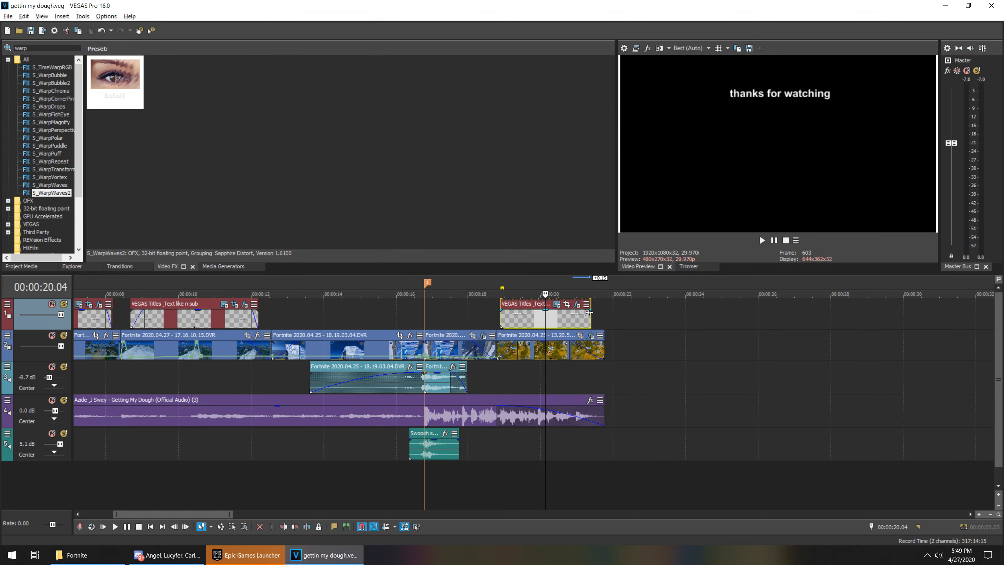
drag(500, 315, 504, 316)
drag(597, 317, 595, 316)
scroll(481, 326, up, 3)
click(383, 313)
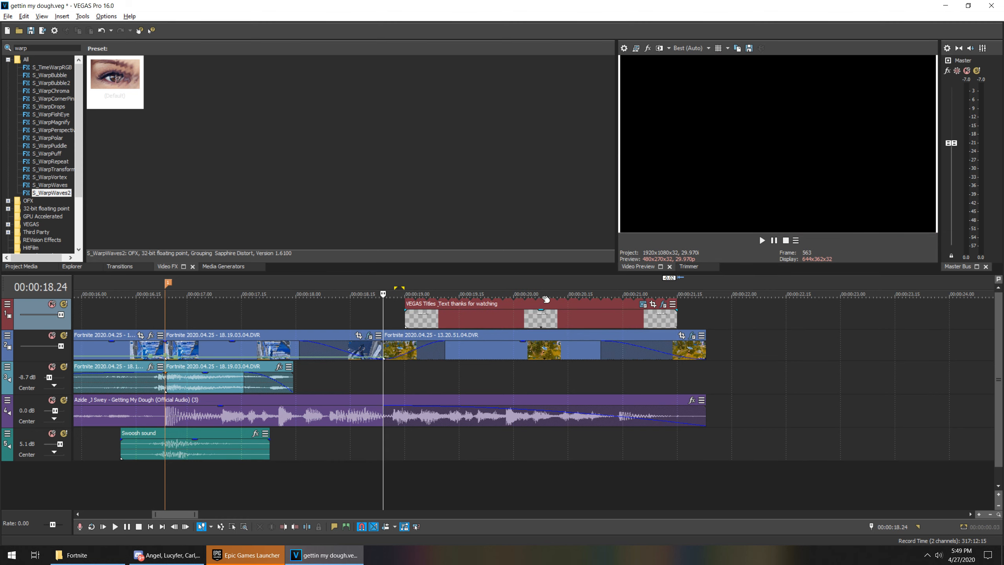
drag(405, 318, 427, 321)
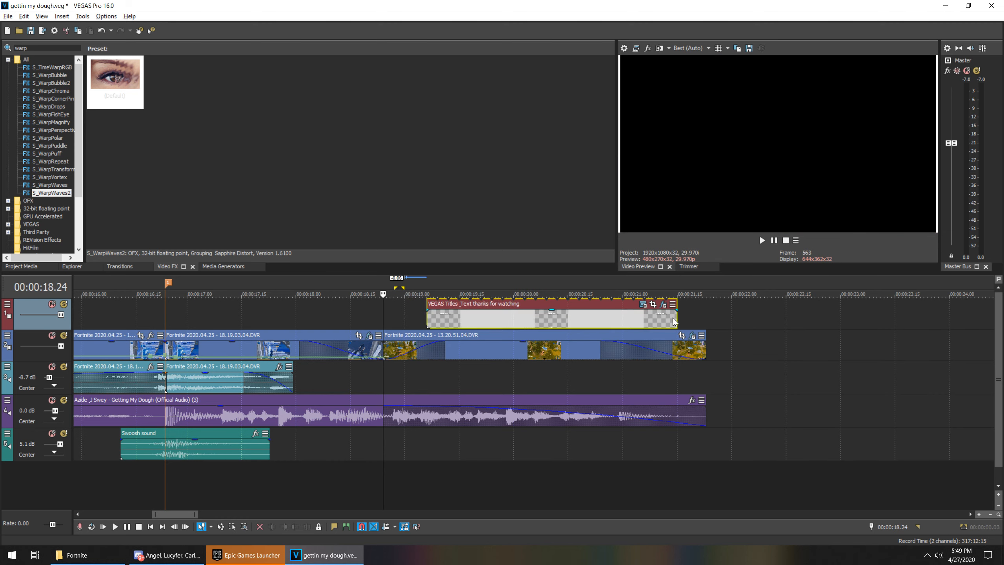
Trim the closing title's end by 3 frames, add a fade-out of about 14 frames and a fade-in of about 13 frames, and play the ending.
drag(676, 317, 615, 310)
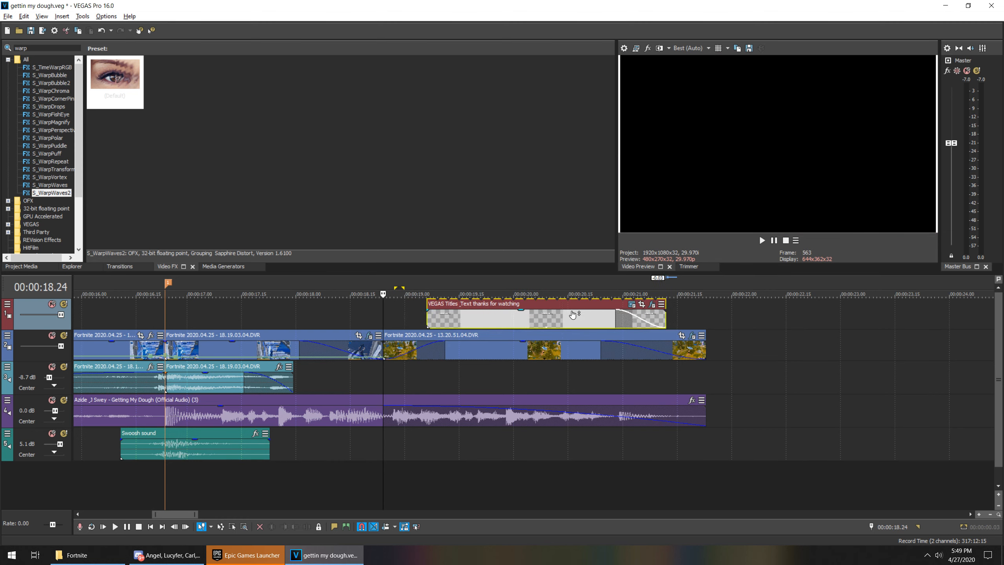
drag(428, 310, 476, 311)
click(762, 240)
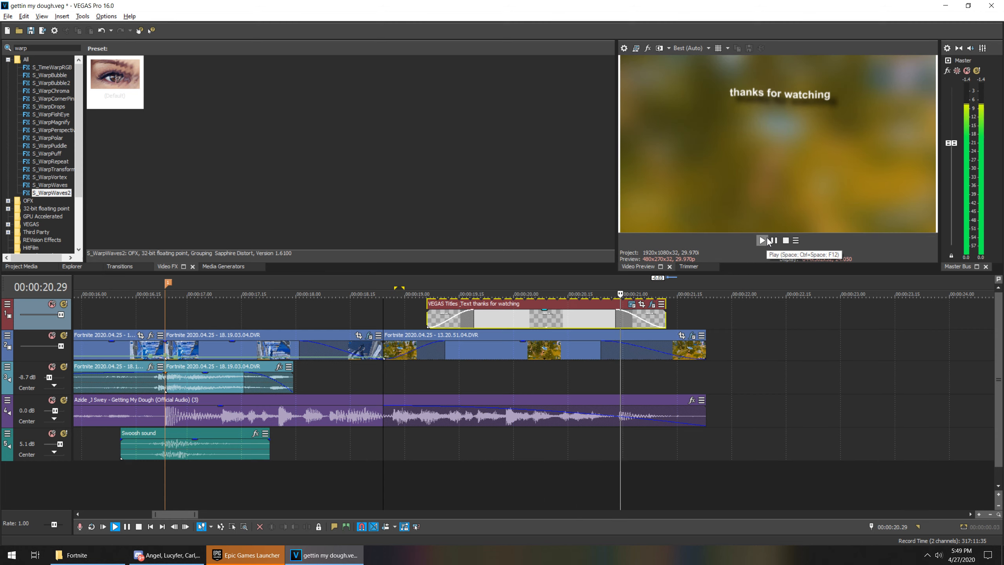
click(773, 240)
click(389, 317)
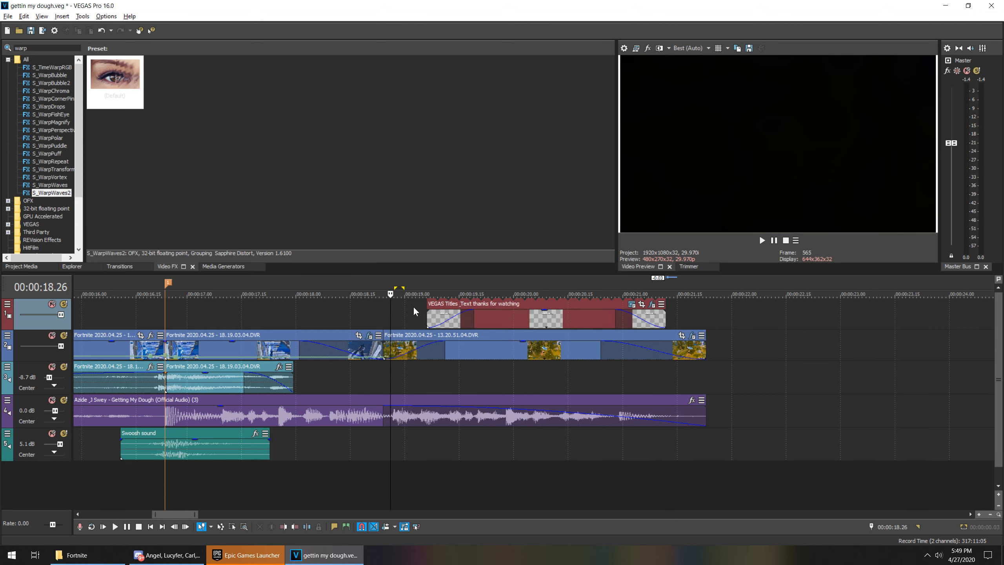
click(762, 240)
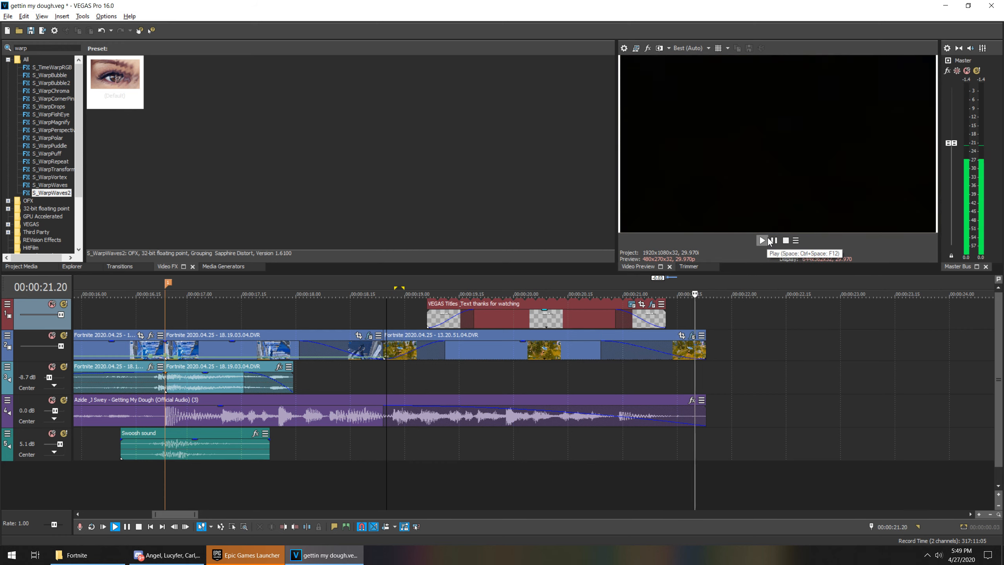
Review the clips across the timeline, from the intro titles to the frames before the beat drop.
scroll(692, 331, down, 4)
scroll(382, 330, down, 4)
scroll(381, 330, up, 4)
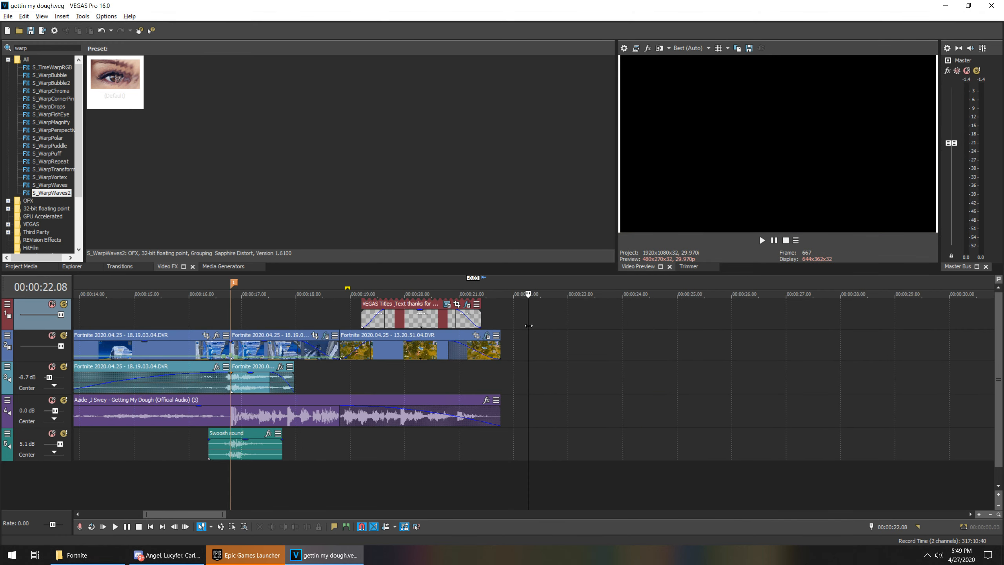
scroll(435, 328, down, 3)
click(185, 308)
scroll(268, 320, up, 3)
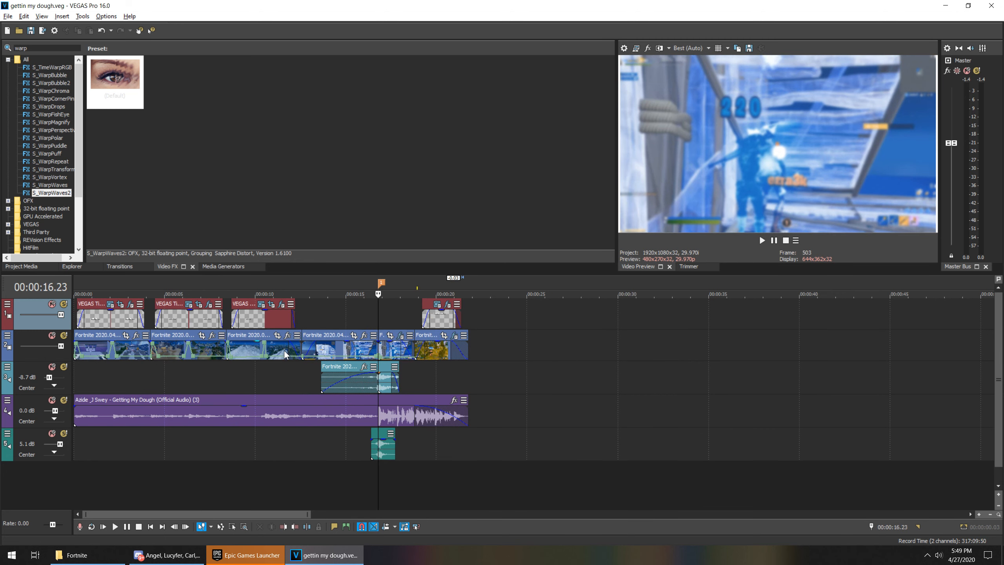
click(76, 344)
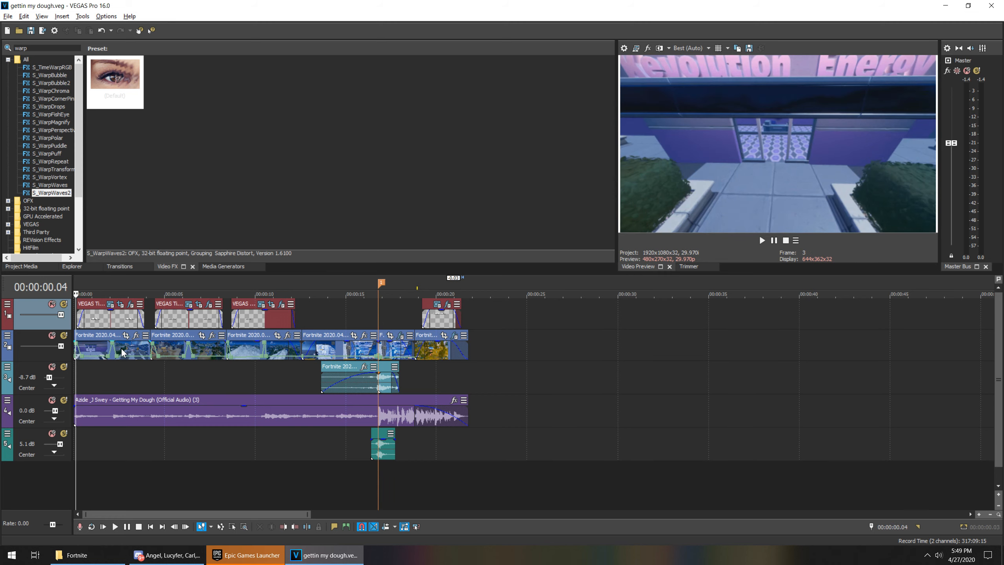
click(121, 350)
click(187, 348)
click(275, 348)
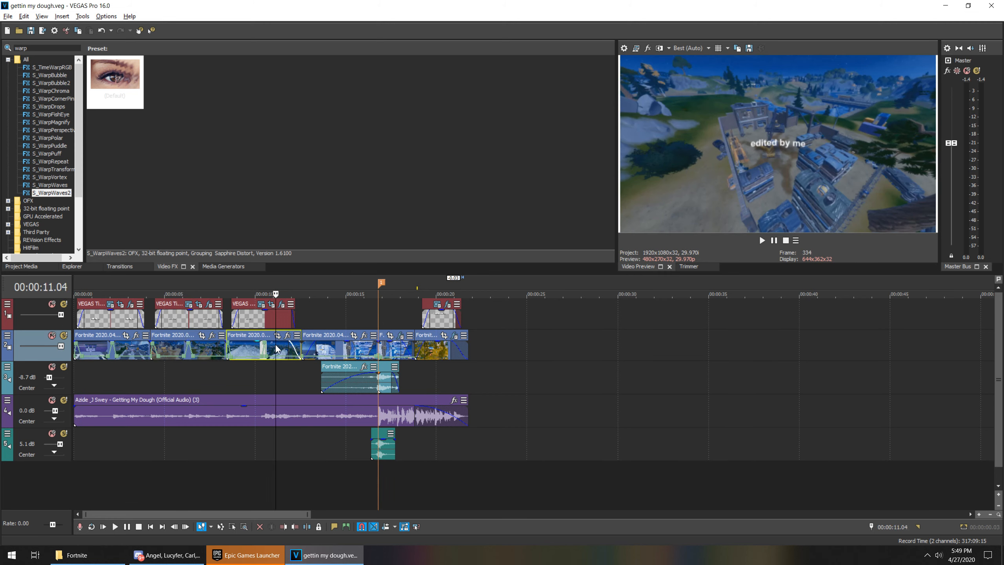
click(333, 348)
click(370, 348)
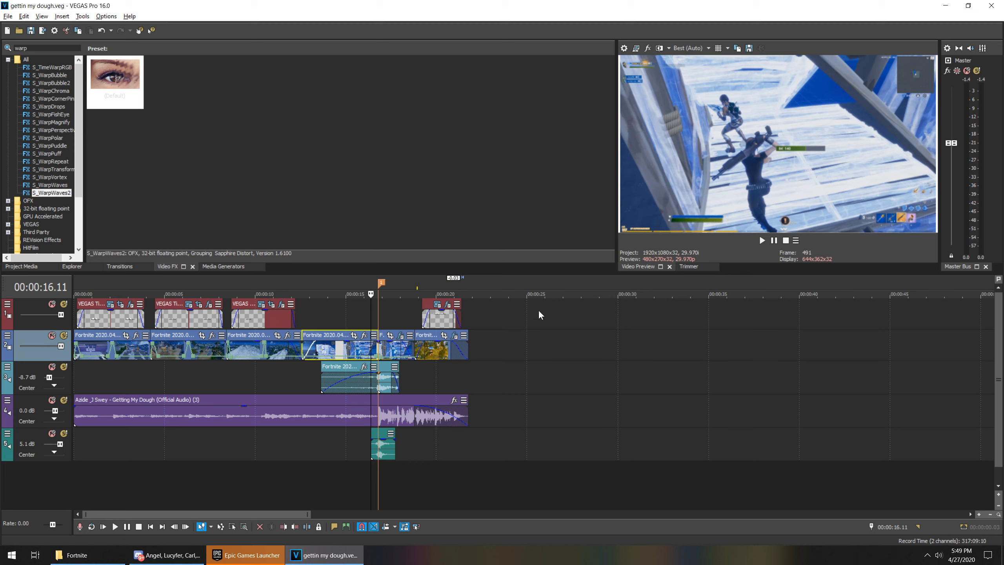
Play the section leading into the beat drop and return to the drop's first frame.
click(328, 350)
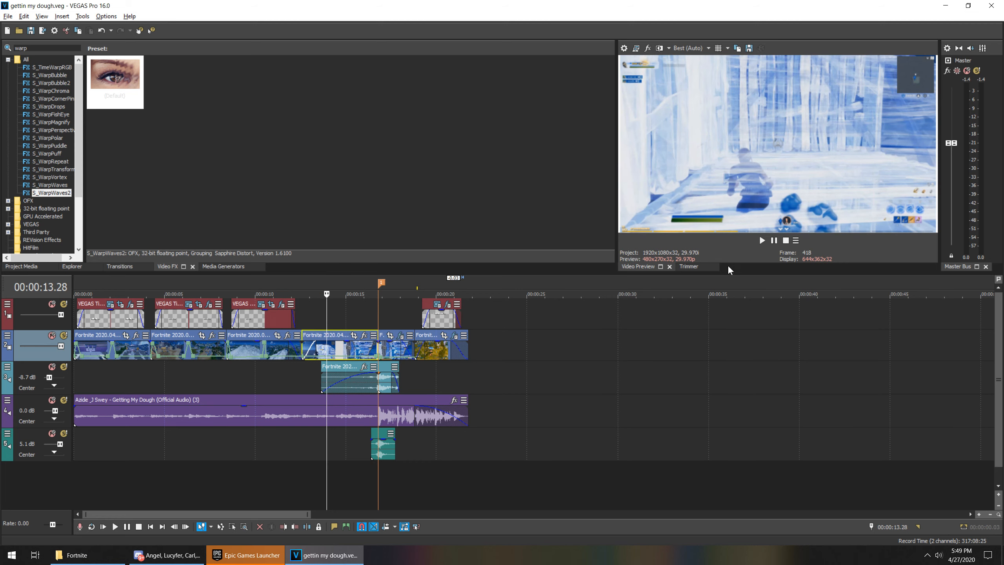
click(762, 240)
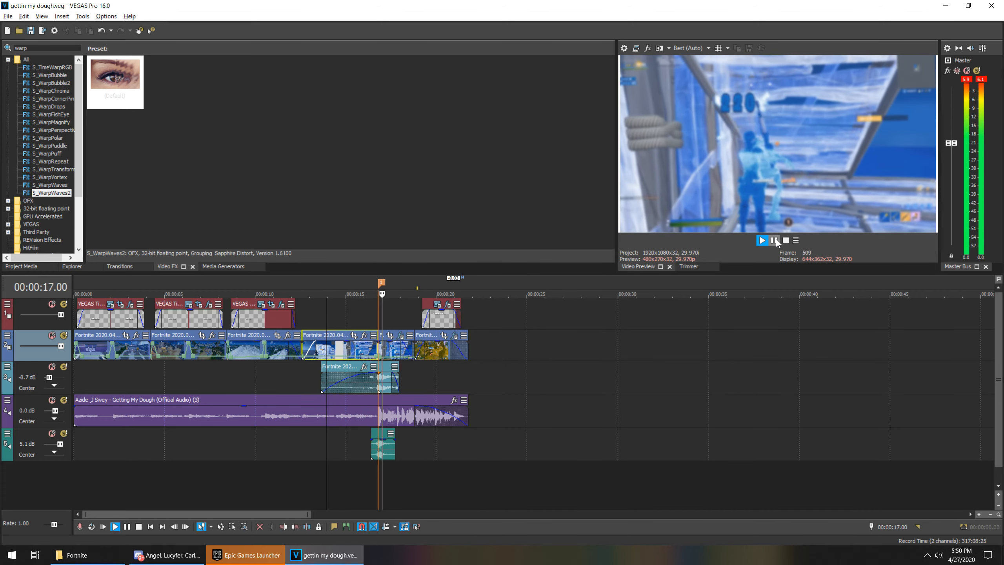
click(774, 240)
click(383, 351)
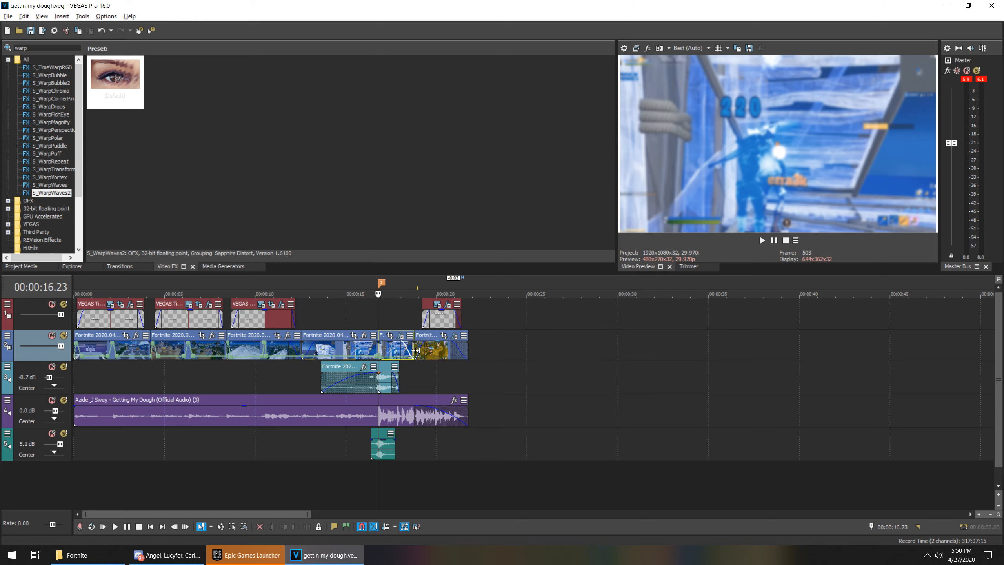
scroll(454, 365, up, 2)
scroll(474, 358, down, 3)
click(415, 366)
drag(691, 364, 696, 363)
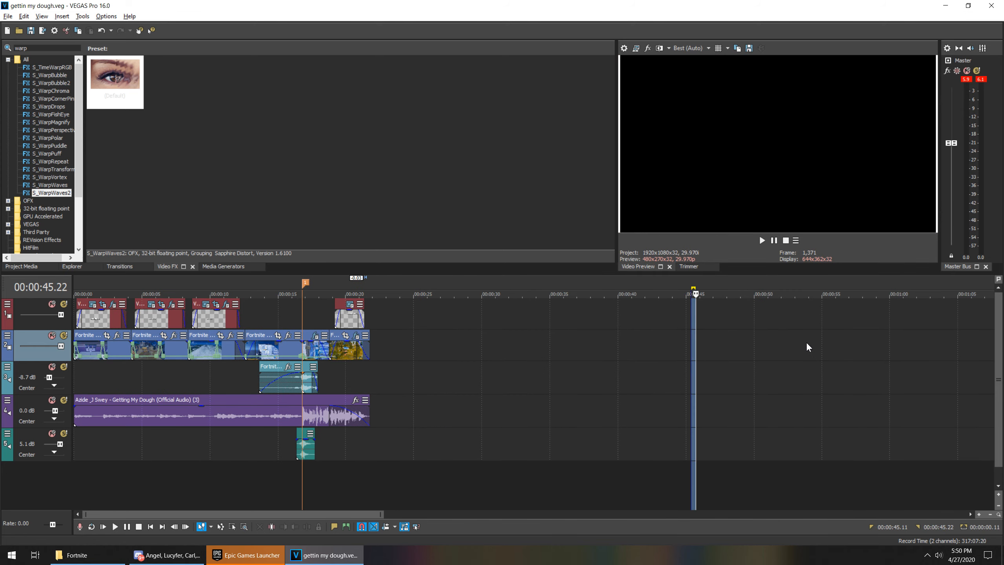
click(807, 342)
scroll(807, 342, down, 3)
drag(328, 349, 633, 354)
click(328, 366)
scroll(195, 359, up, 2)
scroll(178, 348, down, 2)
click(150, 328)
scroll(319, 345, up, 5)
scroll(319, 346, down, 5)
click(165, 314)
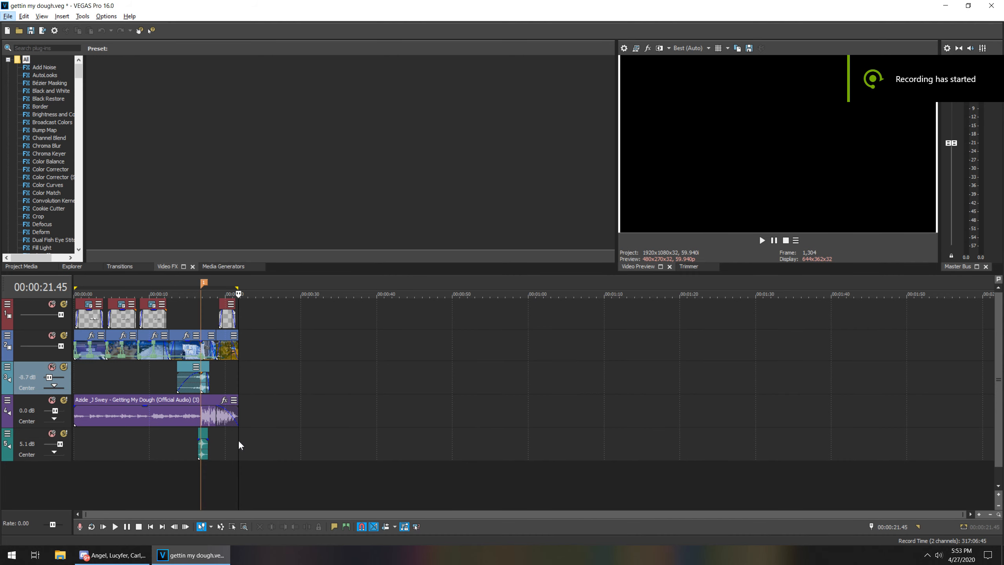
Select the time range from the edit's end at 21.45 back to 0 and open the Render As settings.
drag(239, 442, 73, 445)
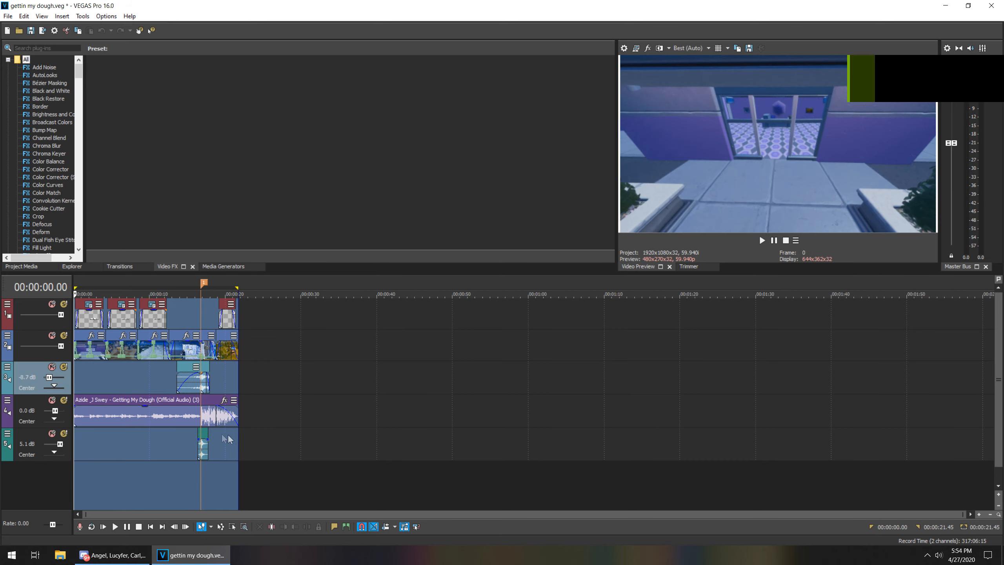
click(7, 16)
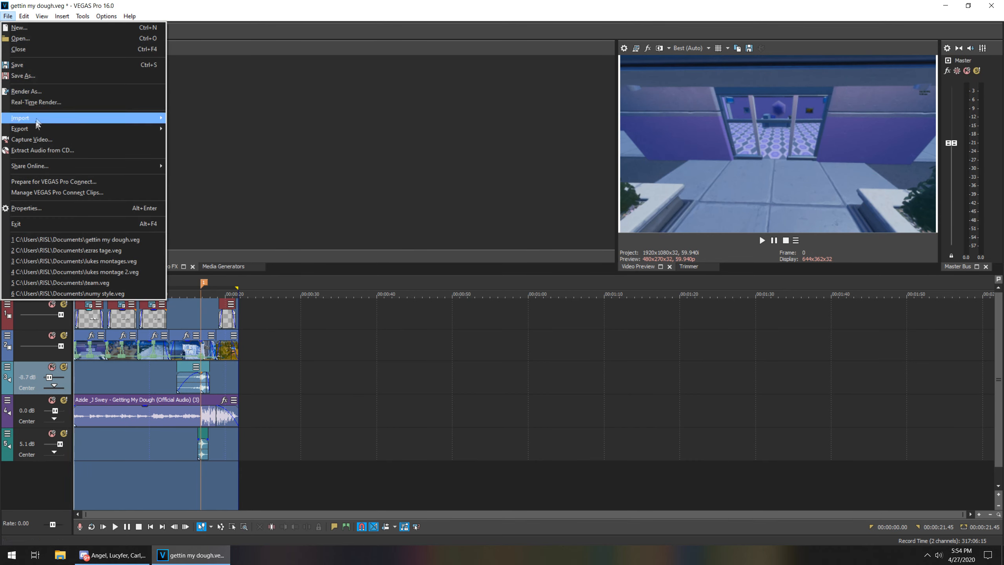
click(32, 91)
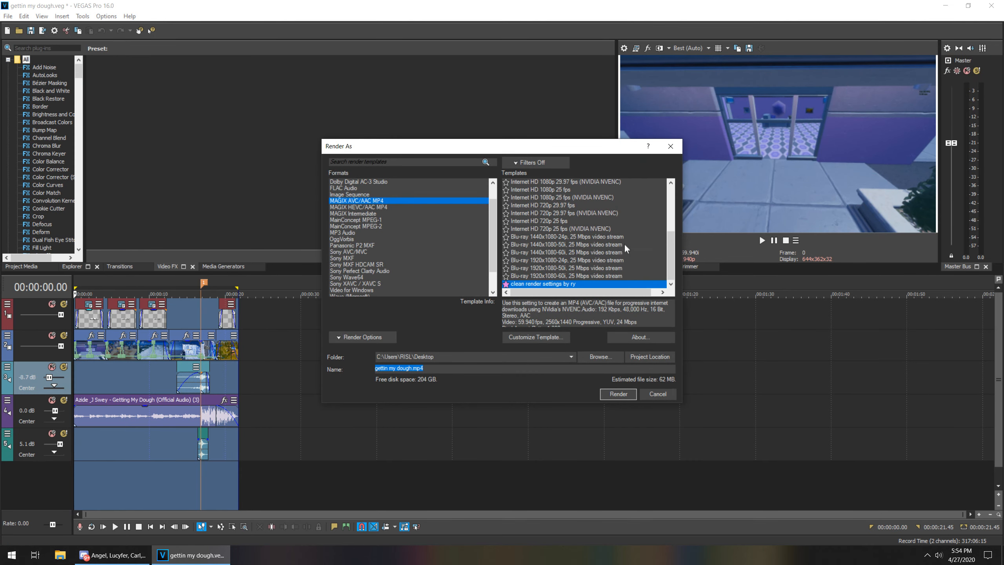
Review and accept the clean render settings template's custom MAGIX AVC/AAC MP4 settings, then render the selection as gettin my dough.mp4.
click(546, 283)
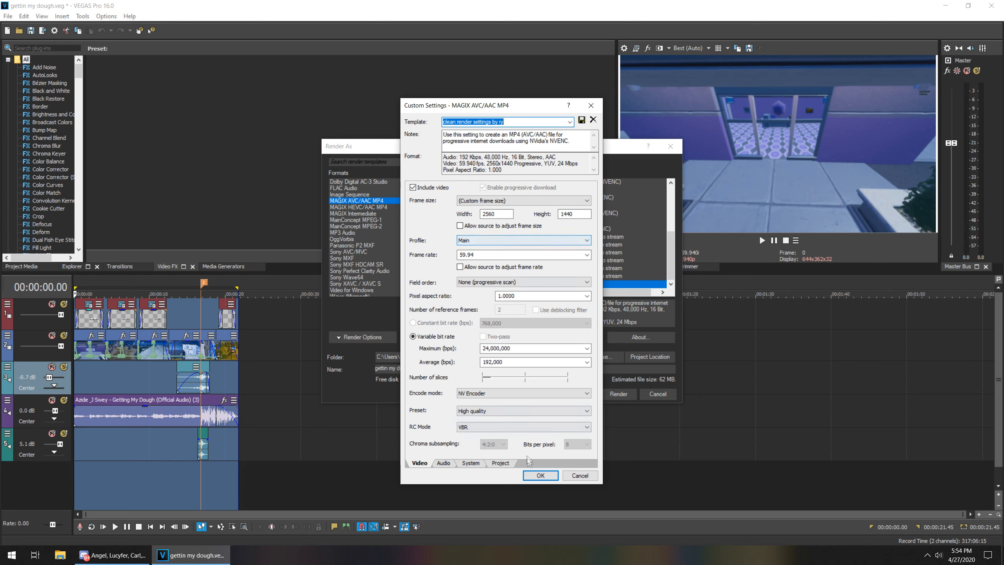
click(540, 475)
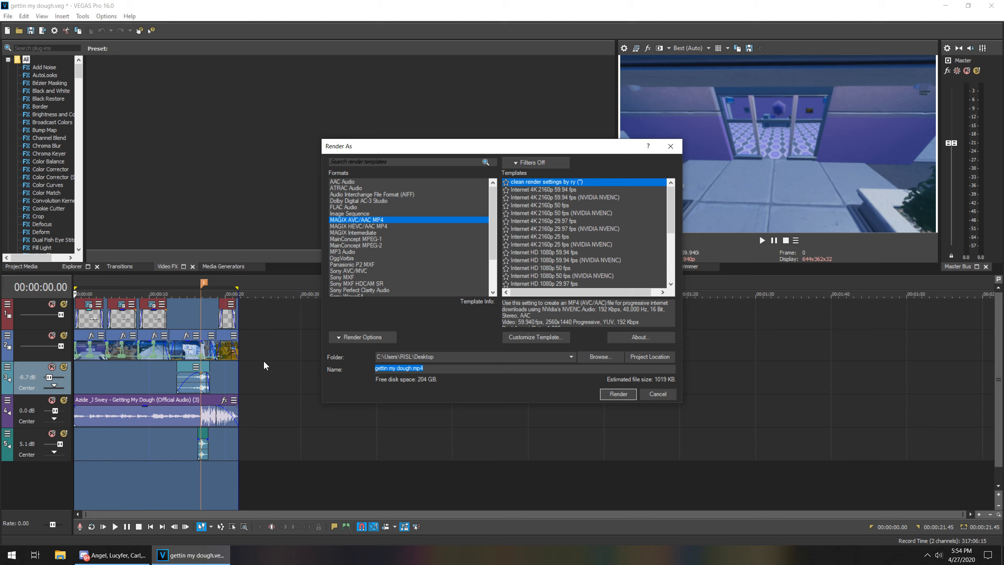
click(610, 395)
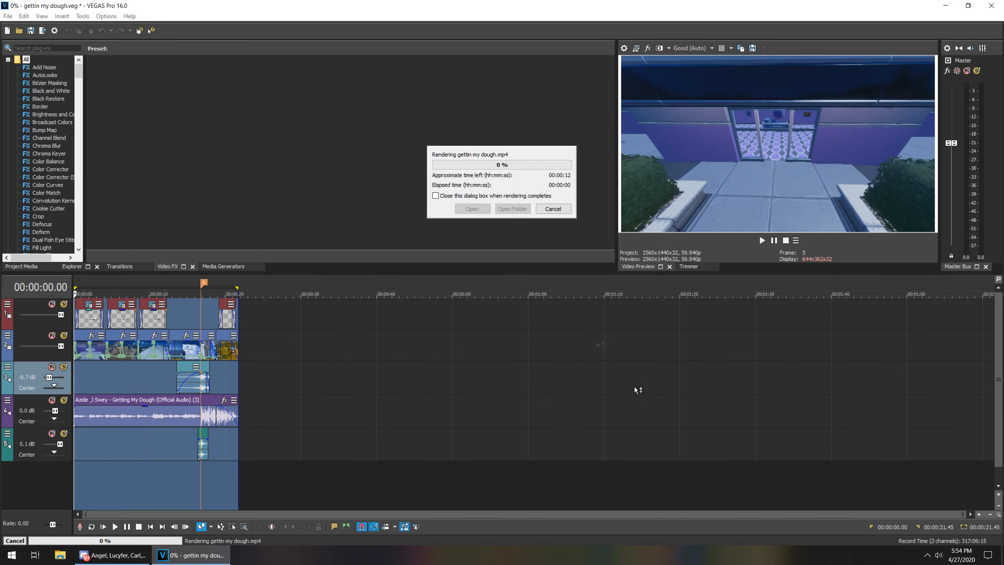